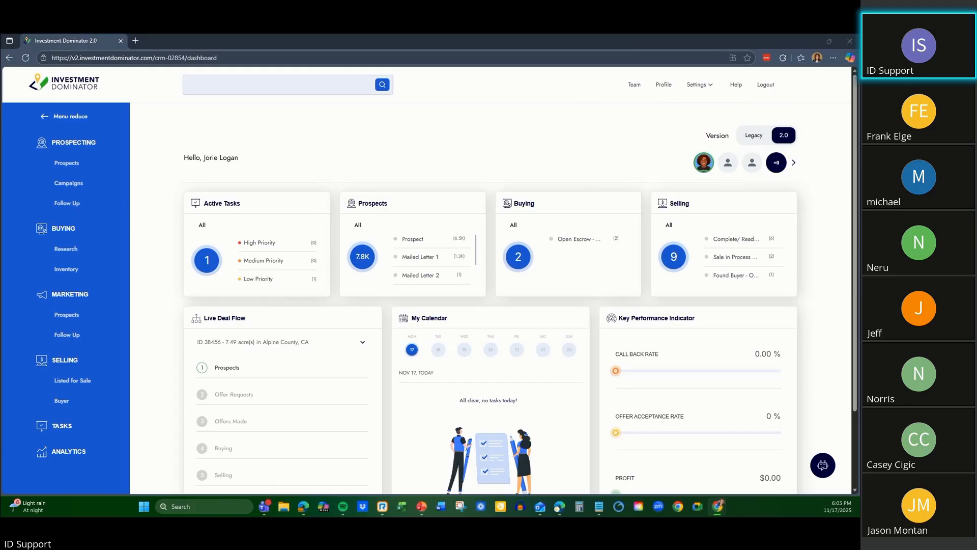
Open the Team page to view the list of CRM users and their roles.
key(alt+Tab)
click(46, 84)
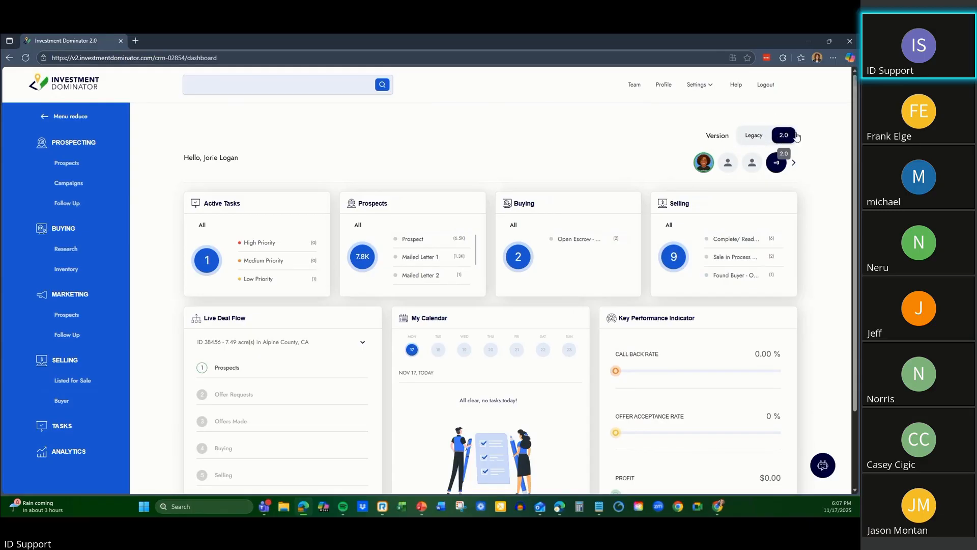
click(633, 88)
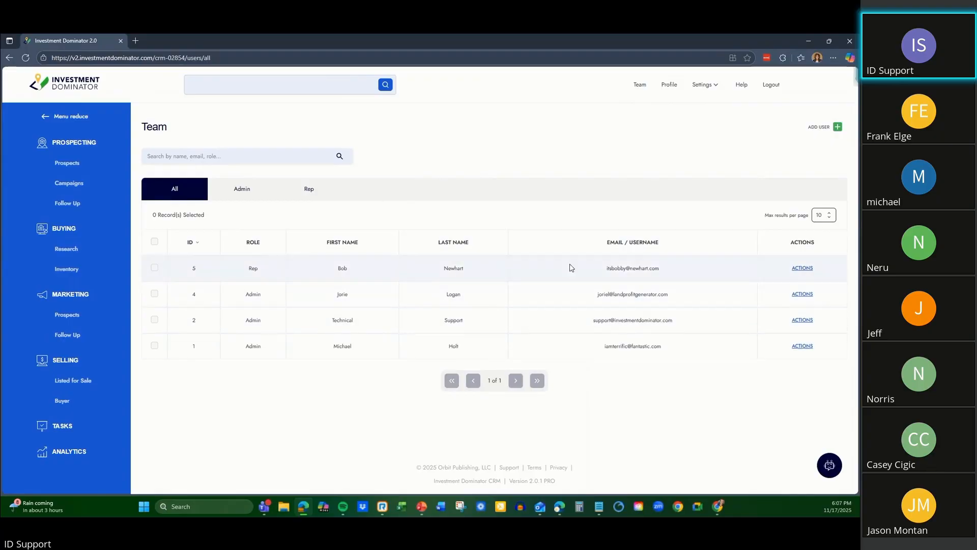
Open the profile page and bring up the file chooser for replacing the signature image, dismissing it without choosing a file.
click(669, 86)
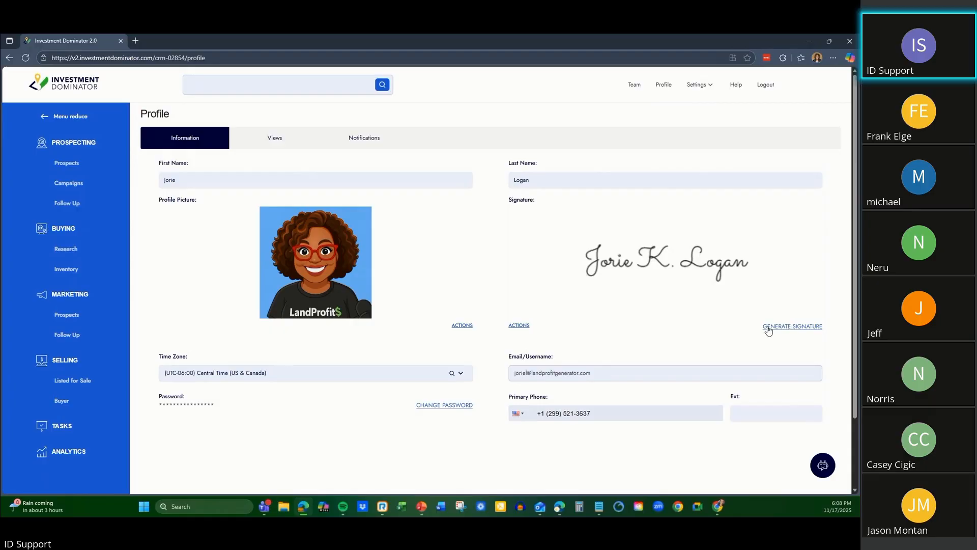
click(679, 262)
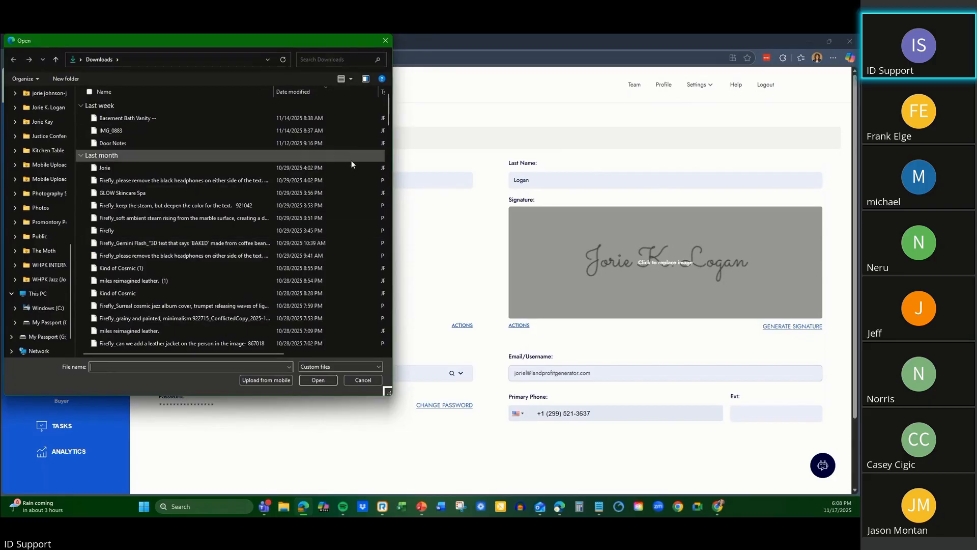
click(386, 41)
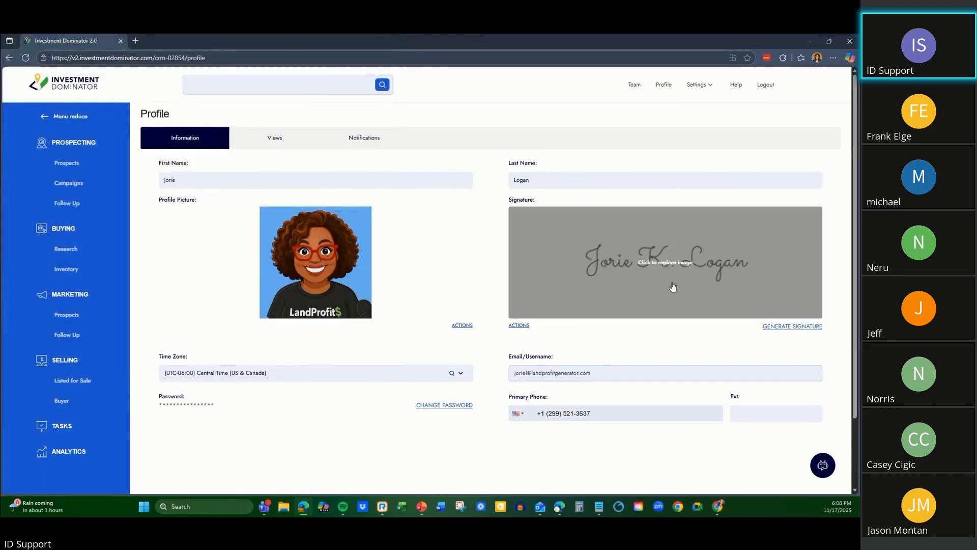
Generate a signature with the Draw option, resetting the first sketch and drawing it again, and confirm it as the profile signature.
click(785, 329)
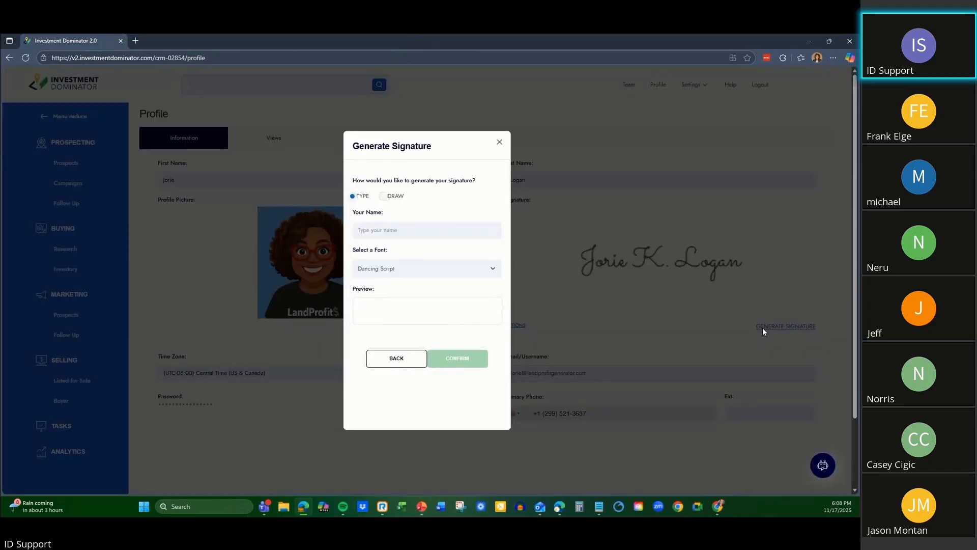
click(385, 197)
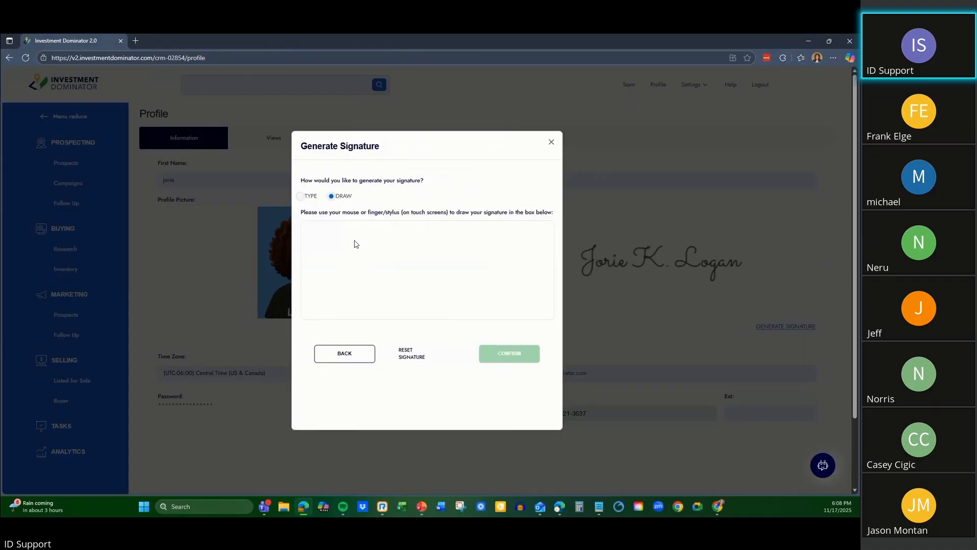
mouse_move(361, 245)
mouse_down()
mouse_move(438, 279)
mouse_move(471, 265)
mouse_up()
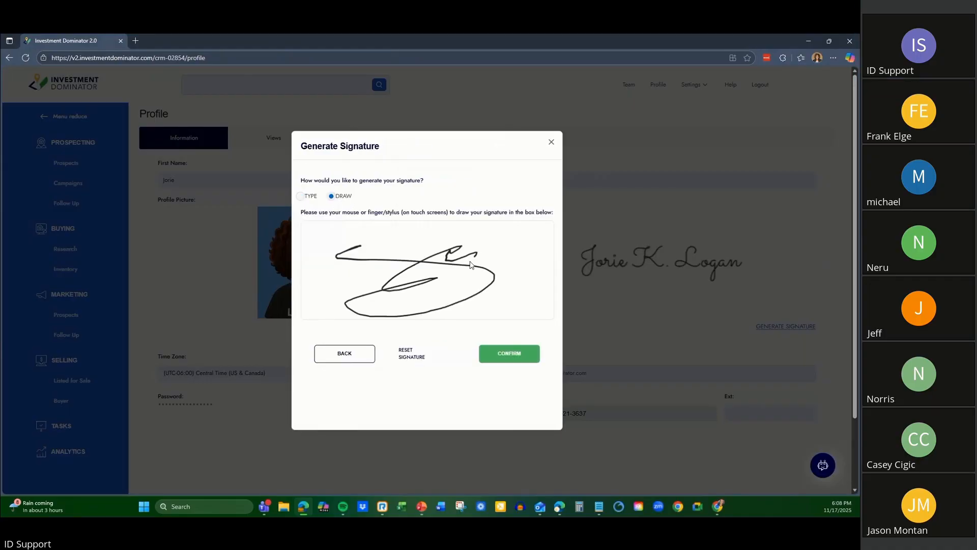
click(413, 357)
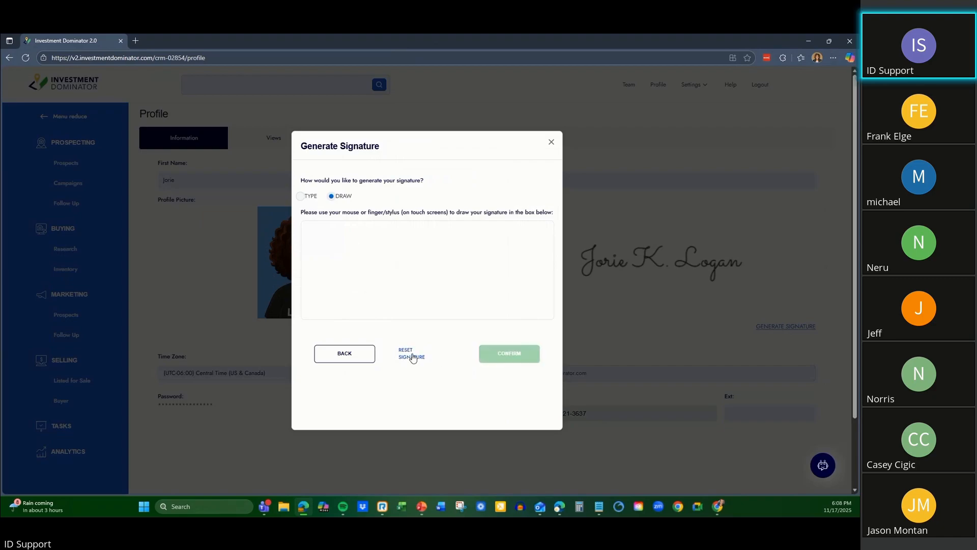
mouse_move(378, 270)
mouse_down()
mouse_move(373, 258)
mouse_move(370, 266)
mouse_move(478, 257)
mouse_move(550, 222)
mouse_up()
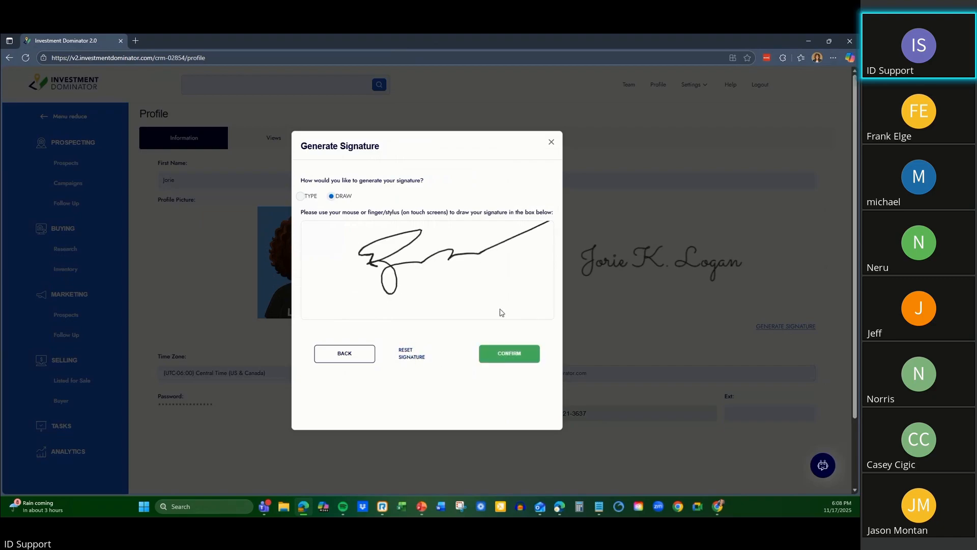
click(526, 358)
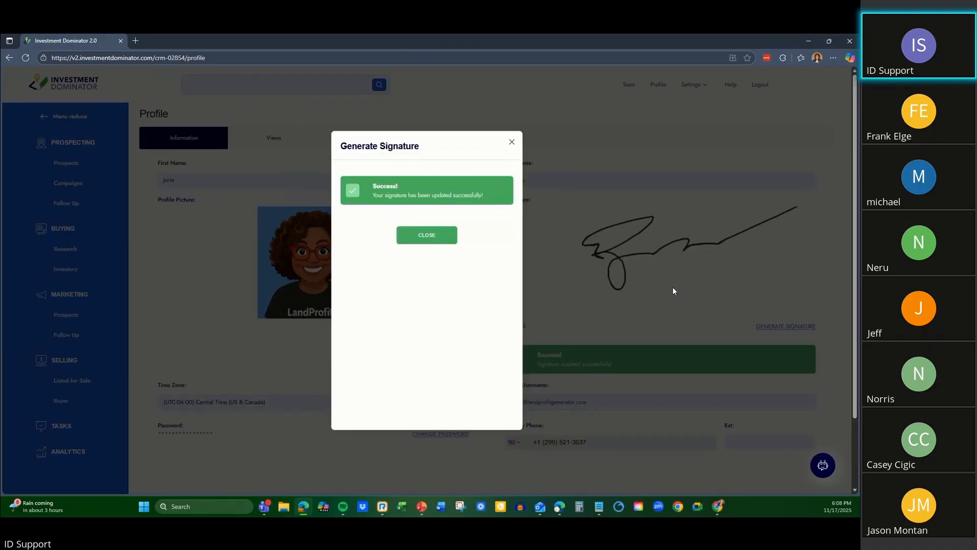
click(446, 237)
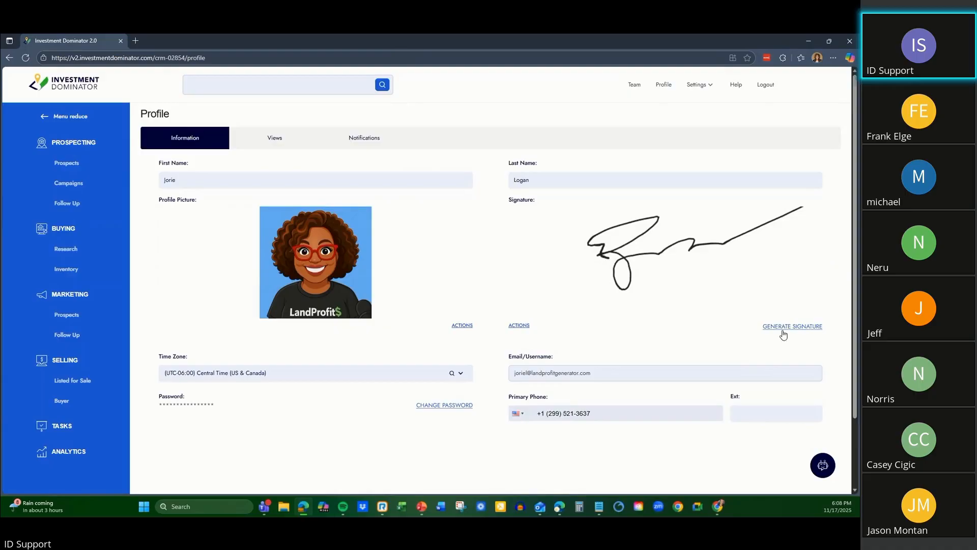
Generate a typed signature of the profile name in the Great Vibes font and confirm it as the profile signature.
click(784, 326)
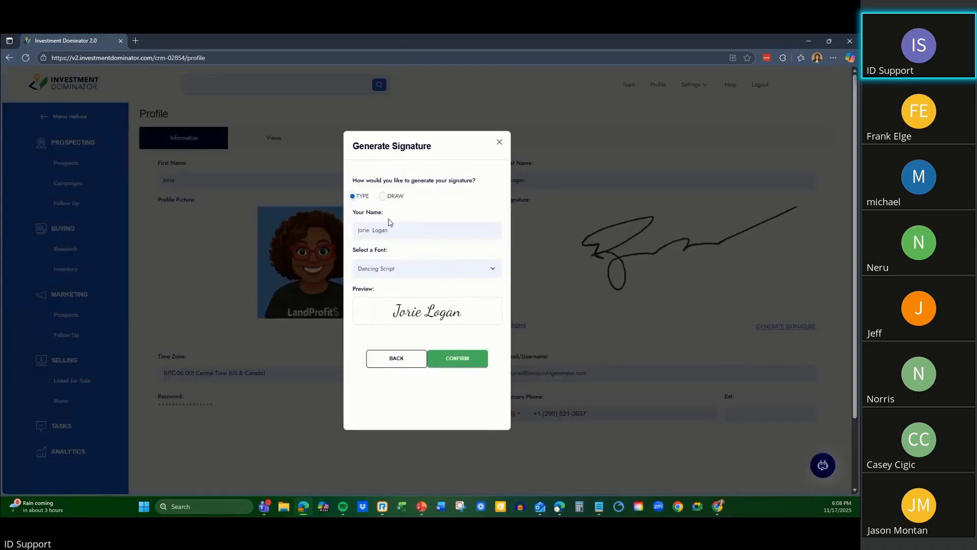
click(400, 273)
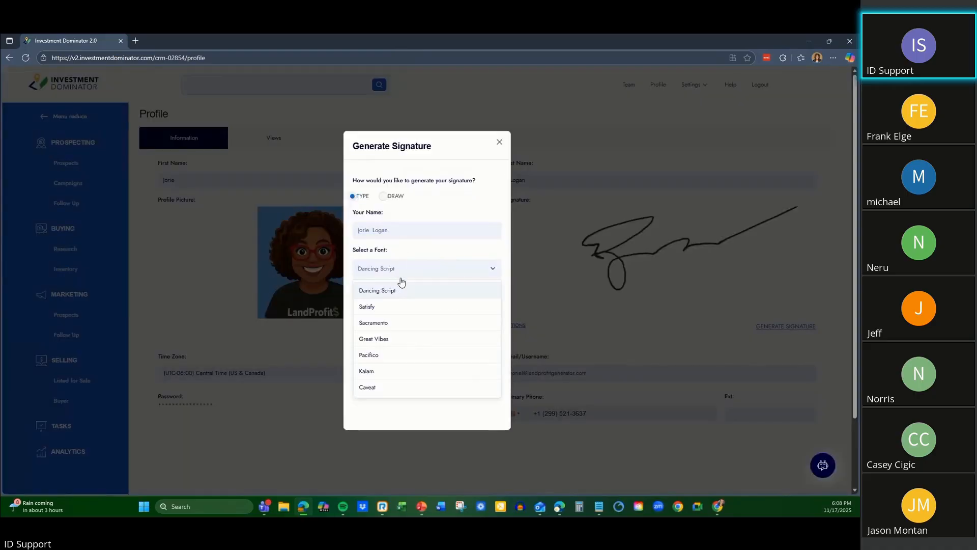
click(407, 340)
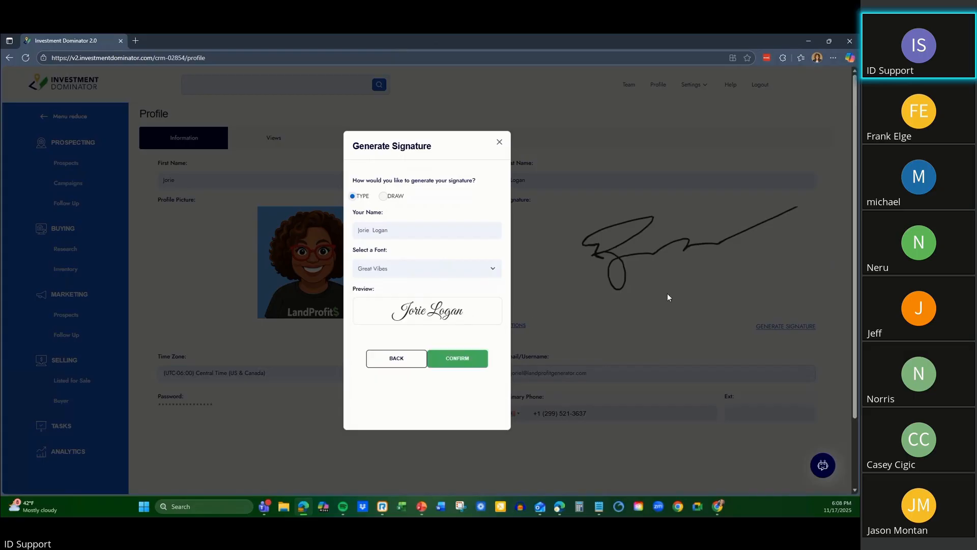
click(464, 363)
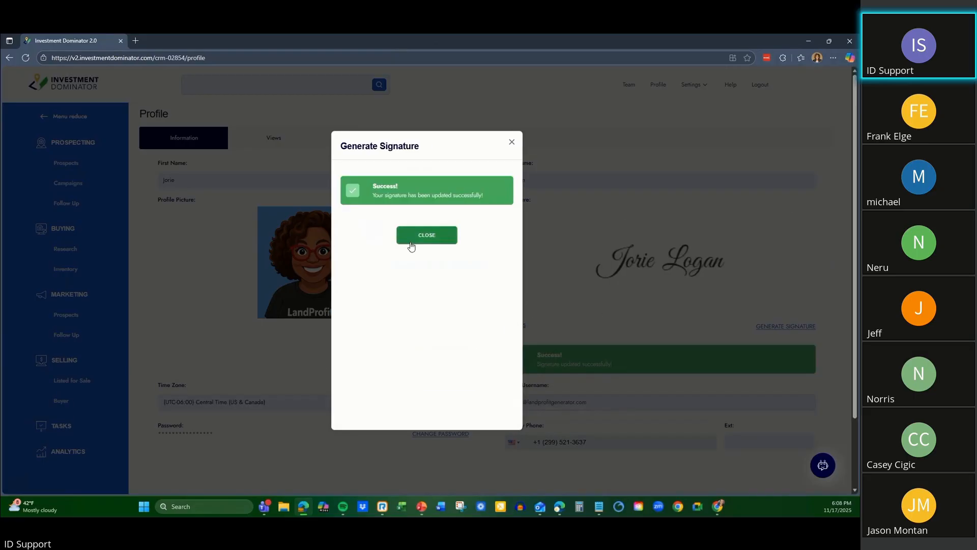
click(410, 240)
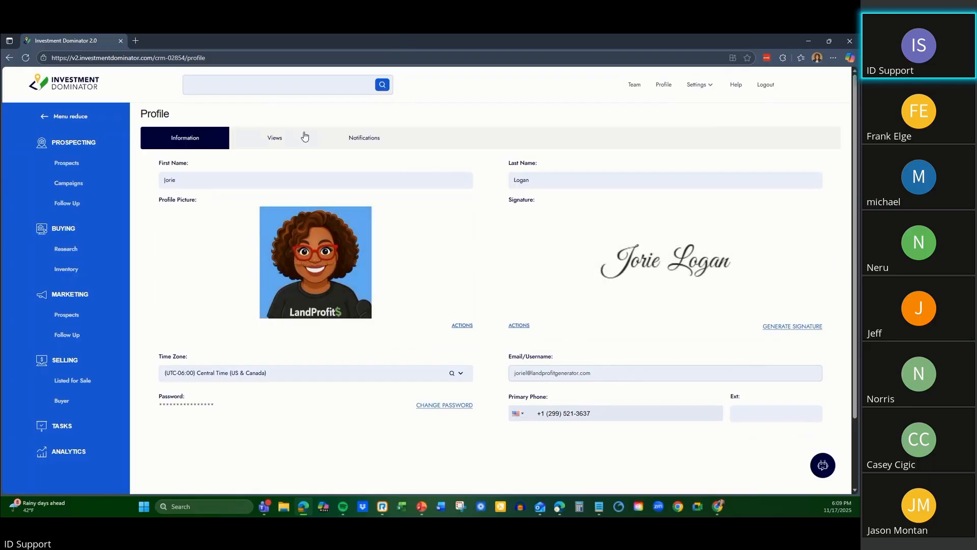
Review the profile's view preferences by record type and its notification preferences, and return to the profile information.
click(277, 140)
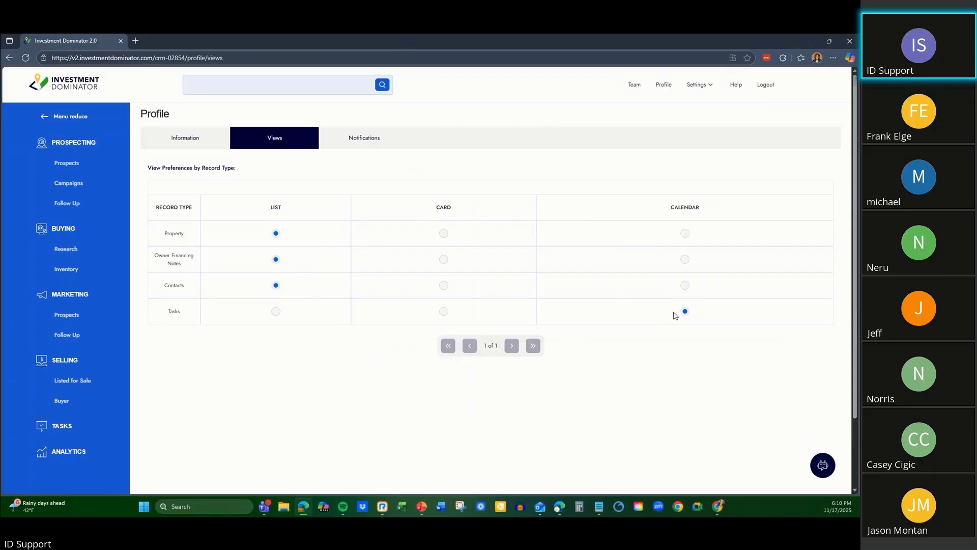
click(386, 145)
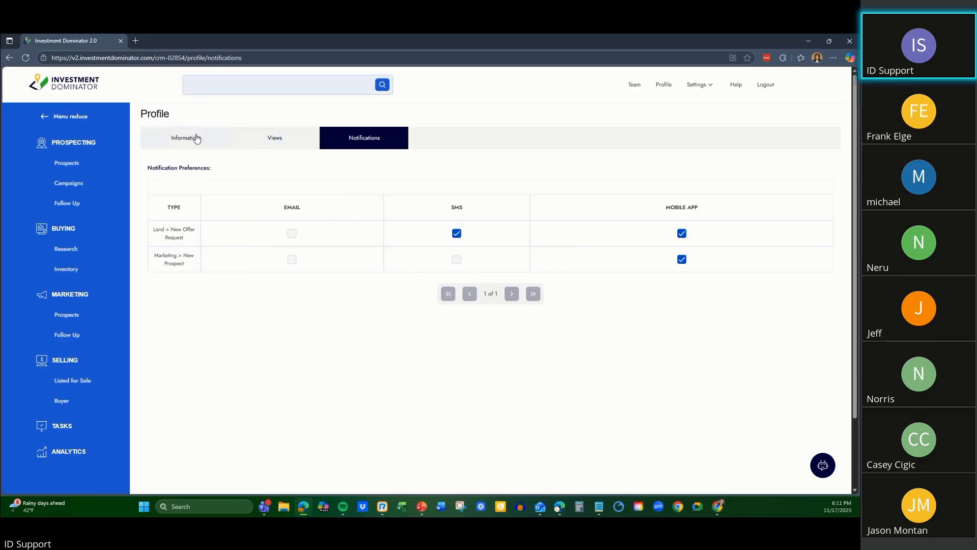
click(194, 136)
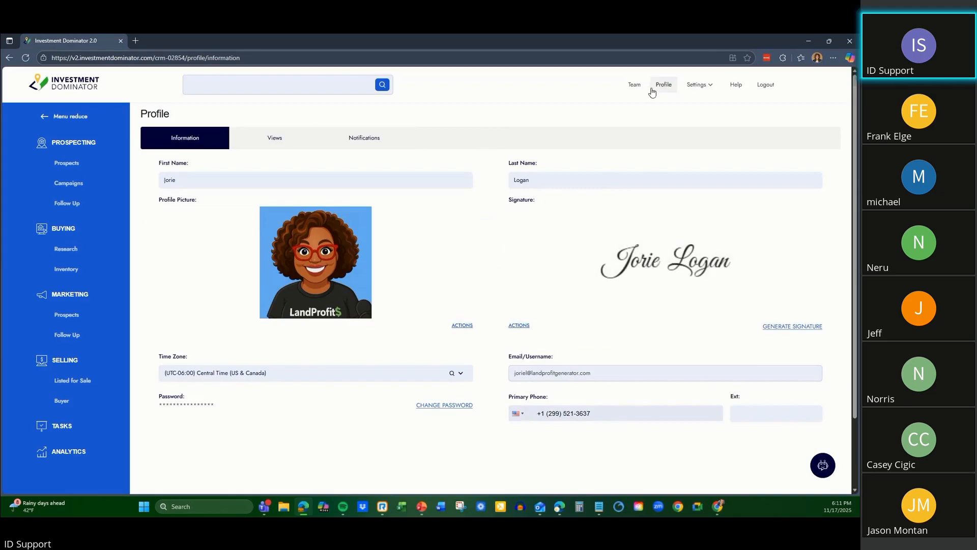
click(652, 88)
Open the Buying Company settings and switch the Real Estate Agent/Broker Disclosure to Yes to view its text, and back to No.
click(700, 83)
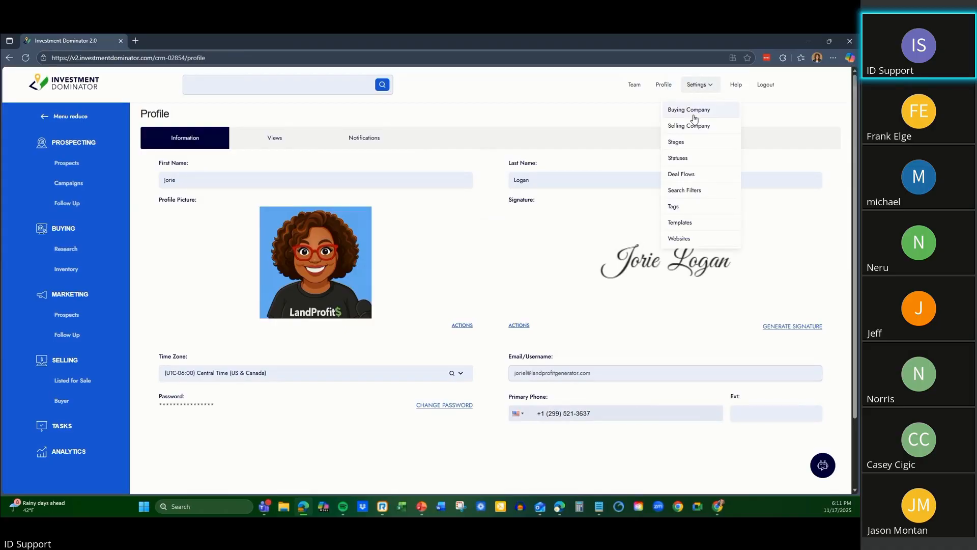
click(693, 117)
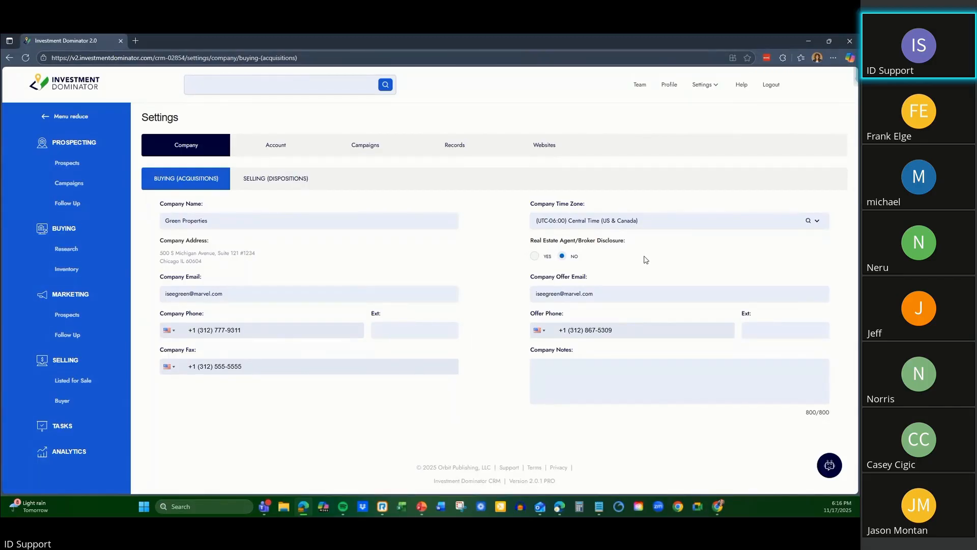
click(538, 257)
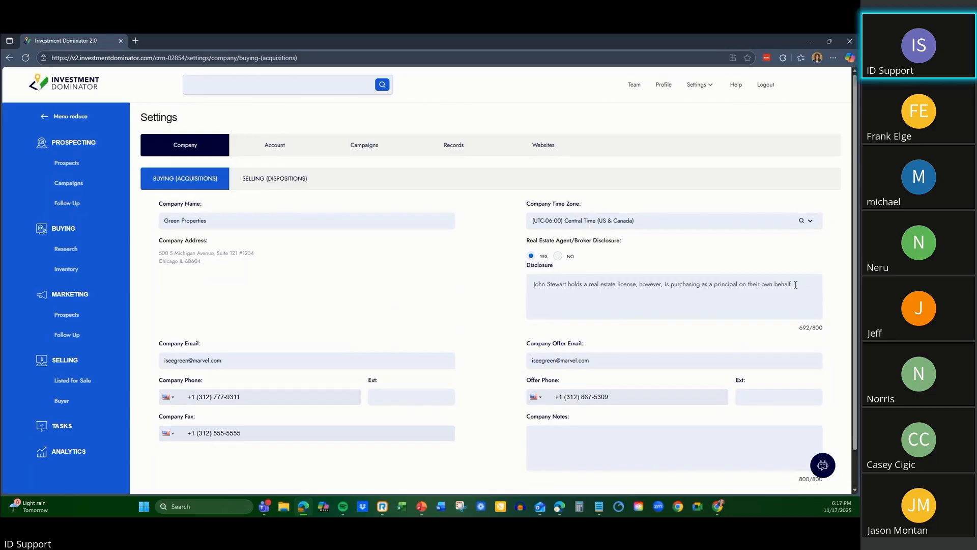
click(559, 257)
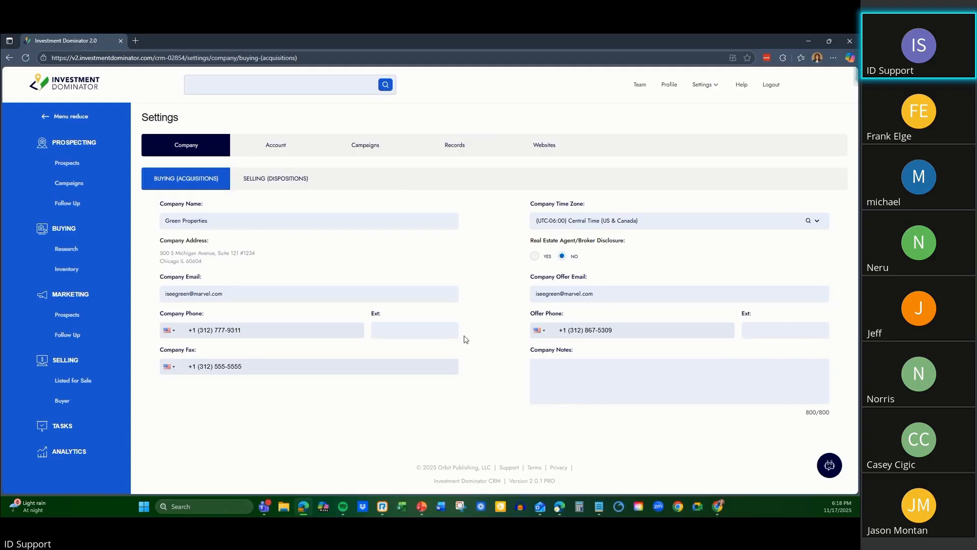
View the Selling (Dispositions) company settings and compare them with the Buying (Acquisitions) company settings.
click(277, 182)
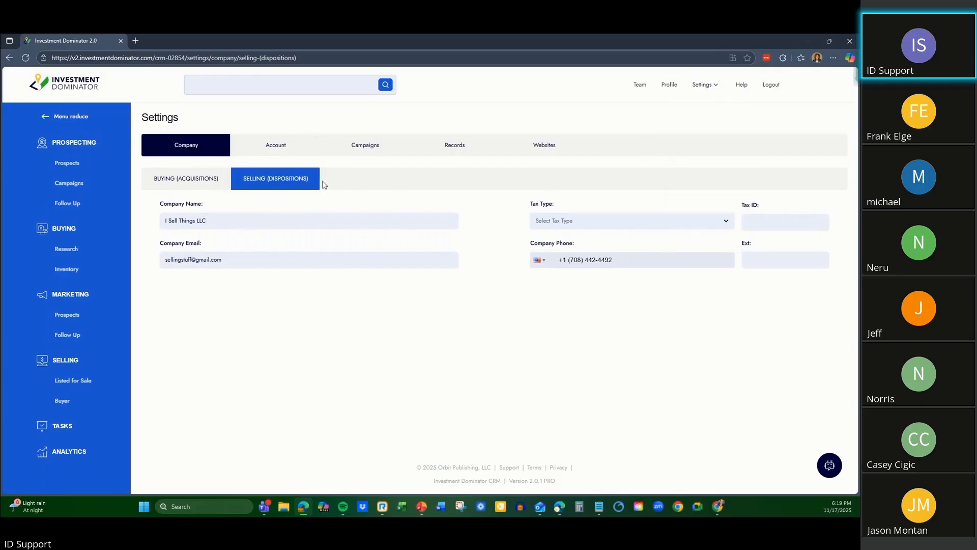
click(717, 86)
mouse_move(711, 87)
click(200, 183)
click(285, 182)
Open the Account settings and log in with the saved account email and password.
click(292, 144)
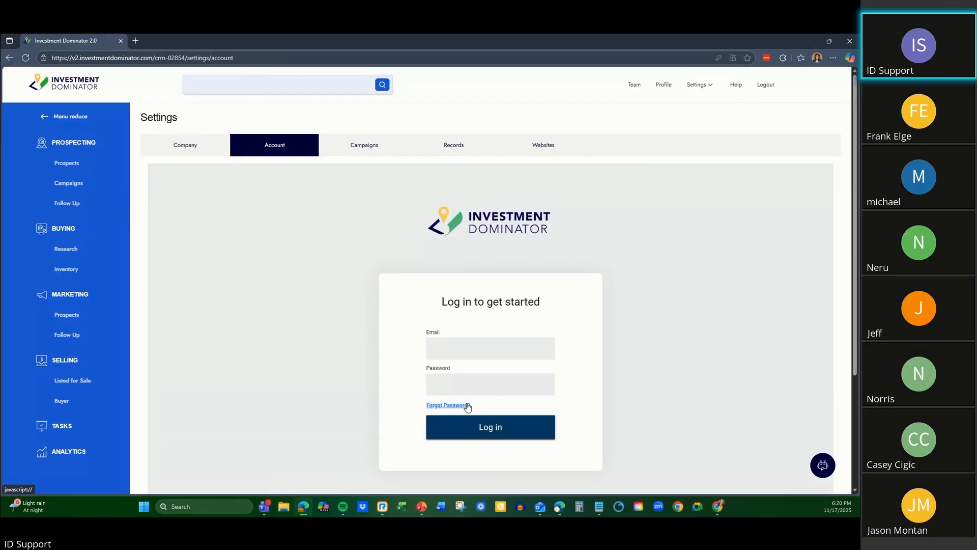
click(461, 345)
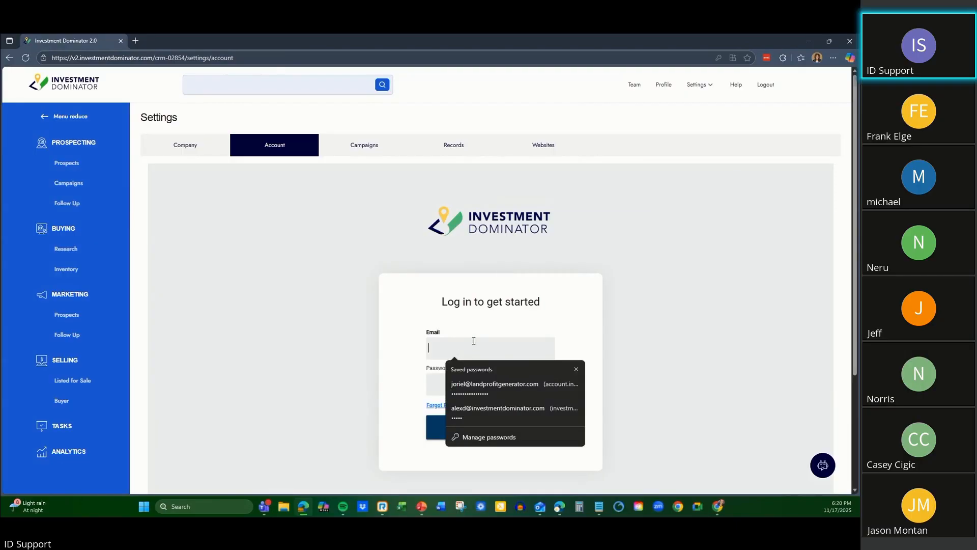
click(476, 387)
click(461, 438)
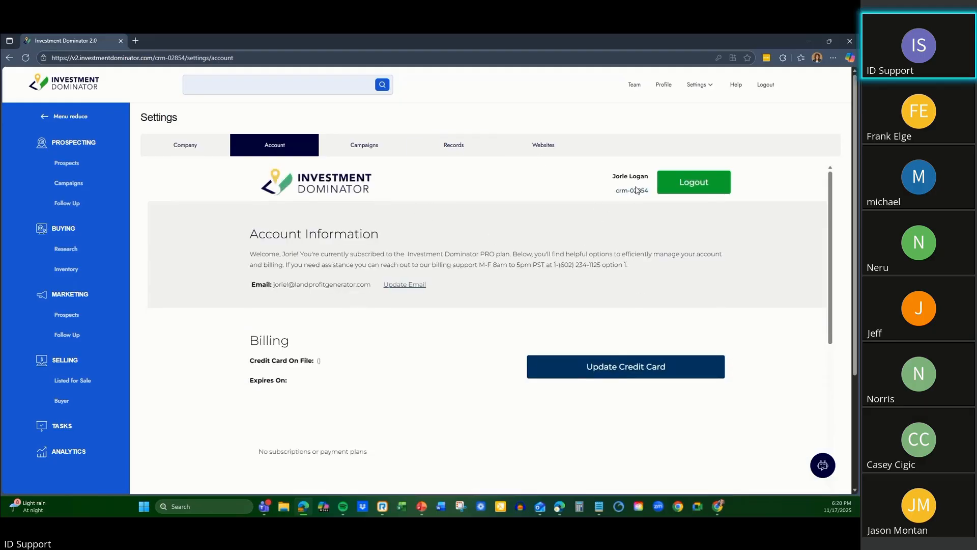
Examine the account page's email, billing, plan upgrade, data service and notes add-ons, and domain sections.
scroll(361, 220, down, 2)
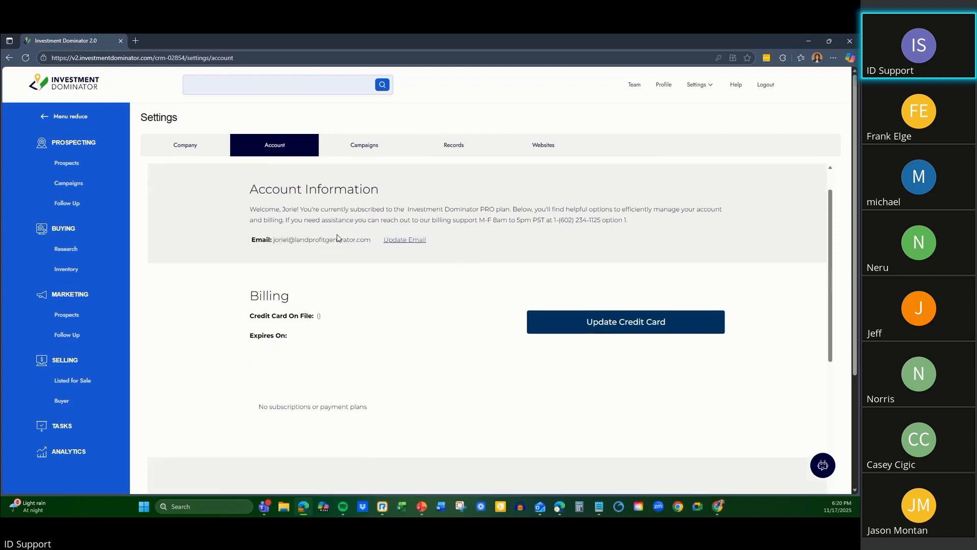
scroll(313, 209, down, 4)
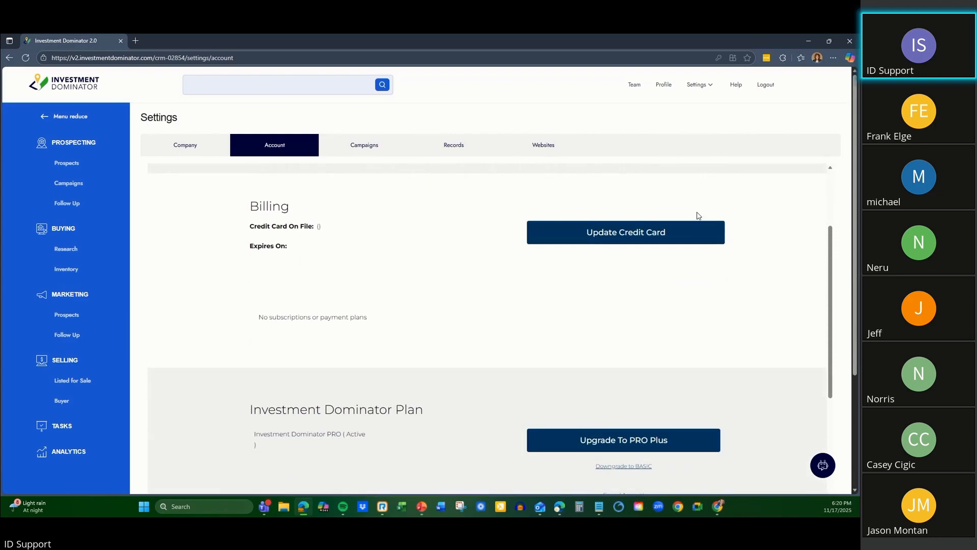
scroll(429, 244, down, 8)
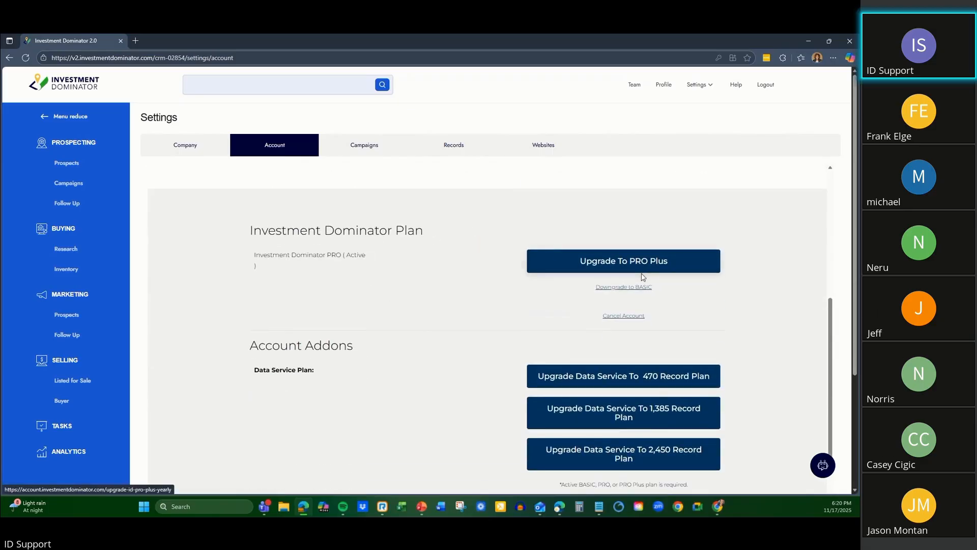
scroll(422, 305, down, 3)
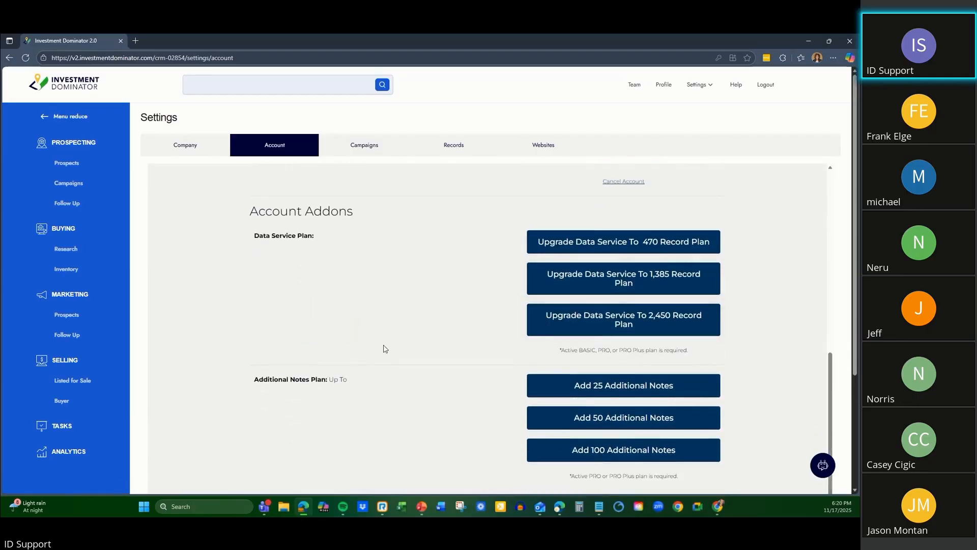
scroll(478, 313, down, 3)
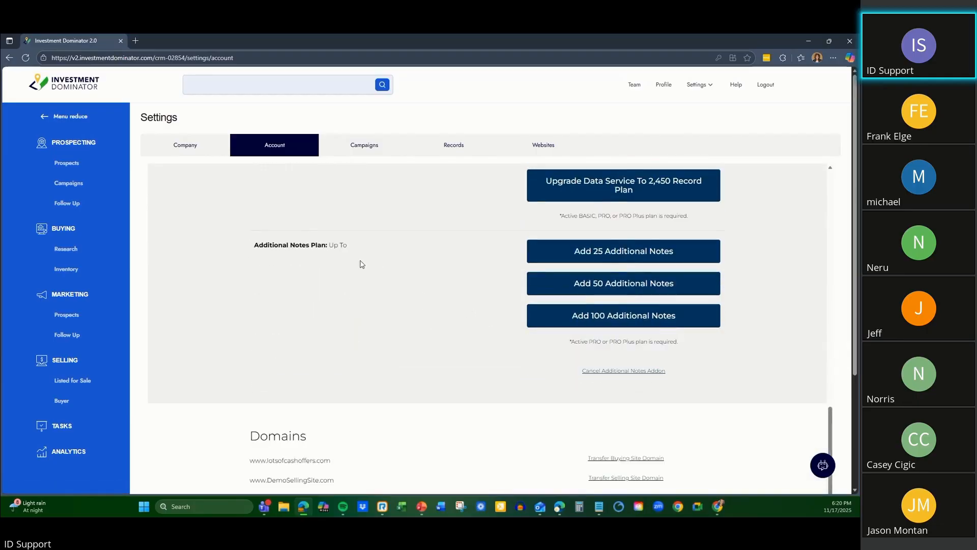
scroll(415, 329, down, 3)
scroll(418, 325, down, 1)
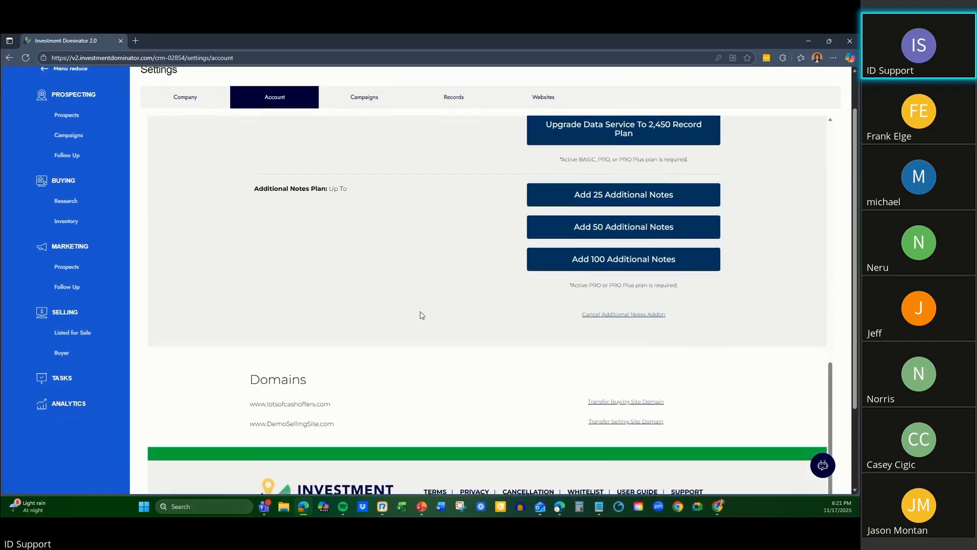
scroll(421, 314, down, 2)
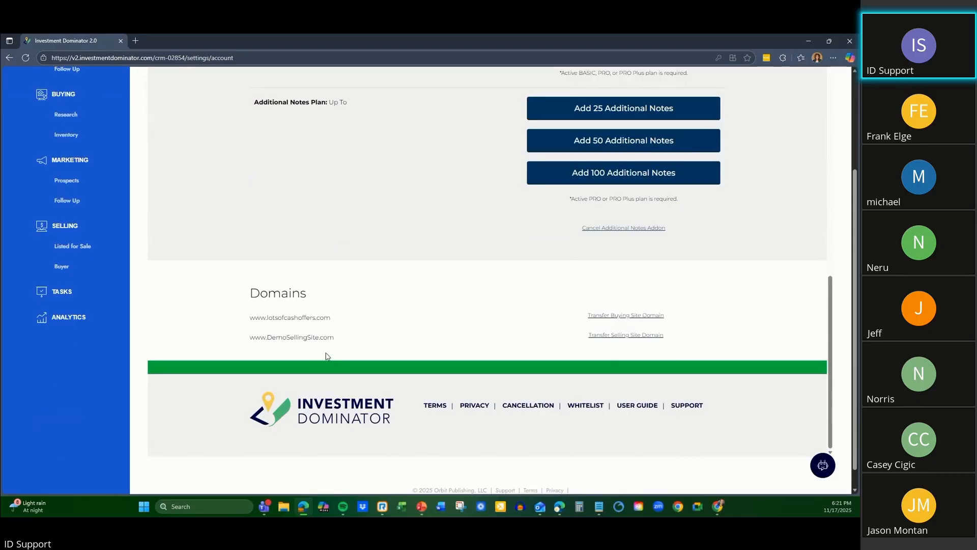
Examine the account page's Buying and Selling site domain transfer options, footer links and account information.
scroll(387, 344, down, 1)
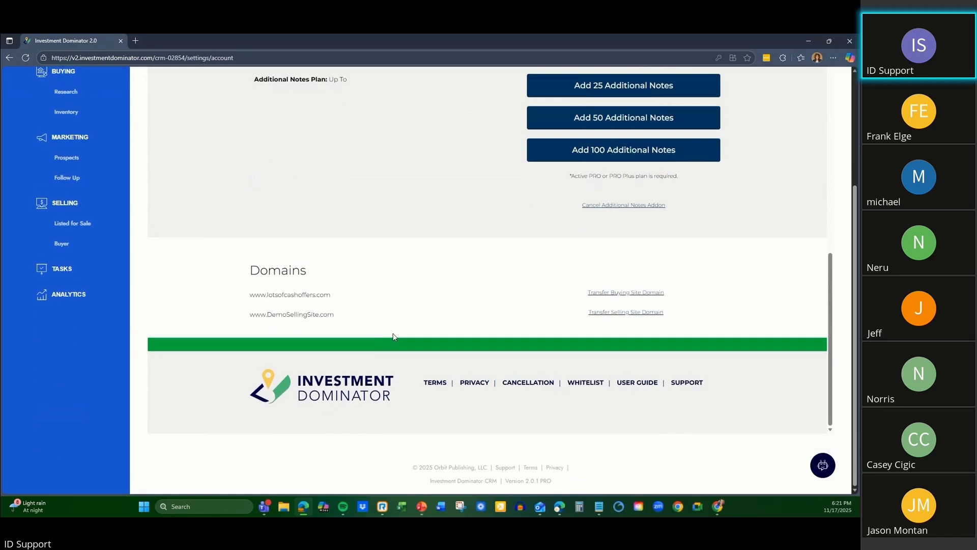
scroll(408, 349, up, 1)
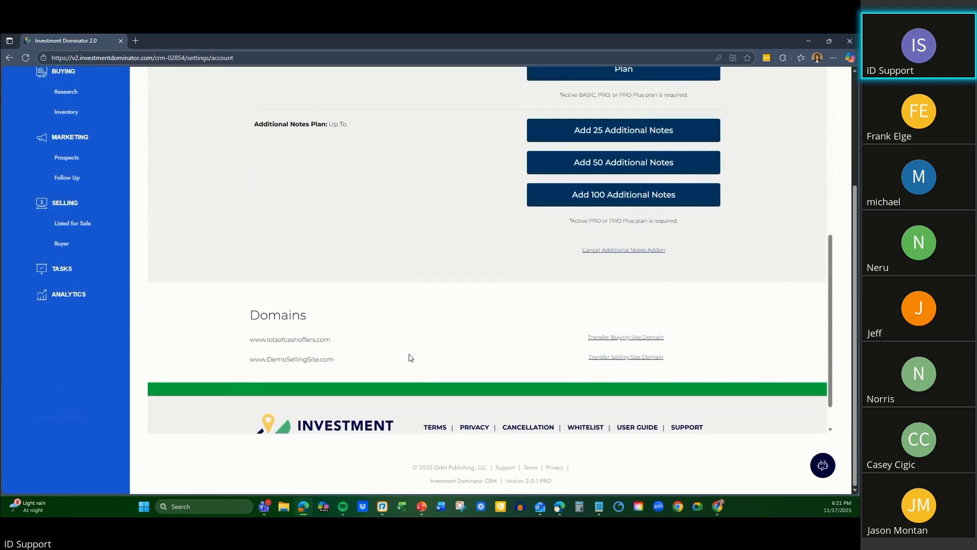
scroll(421, 392, down, 1)
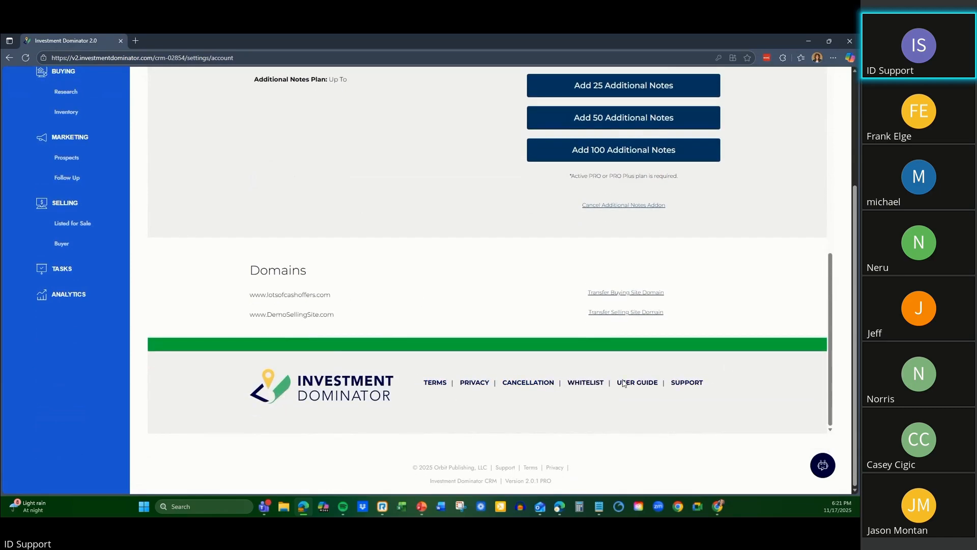
scroll(366, 291, up, 15)
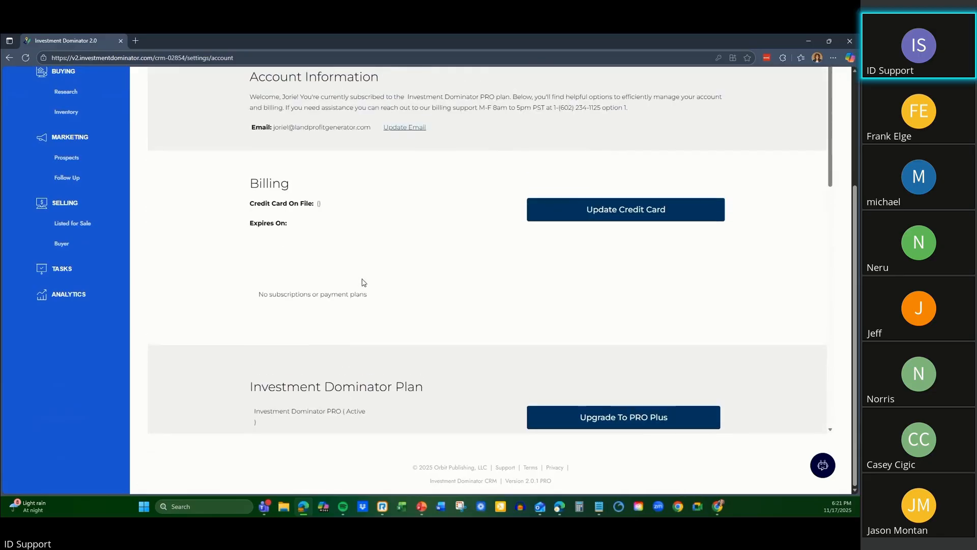
scroll(369, 281, up, 3)
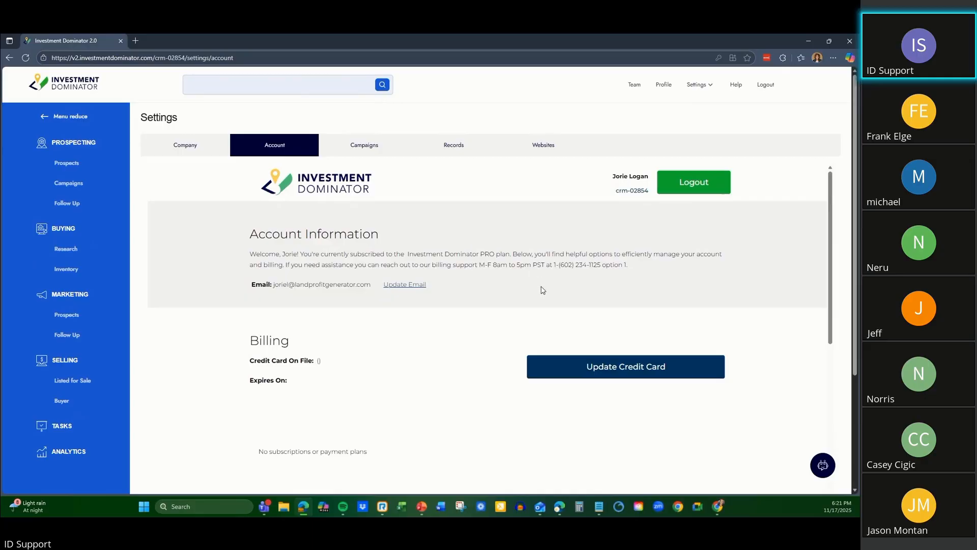
scroll(444, 187, down, 2)
scroll(443, 186, up, 2)
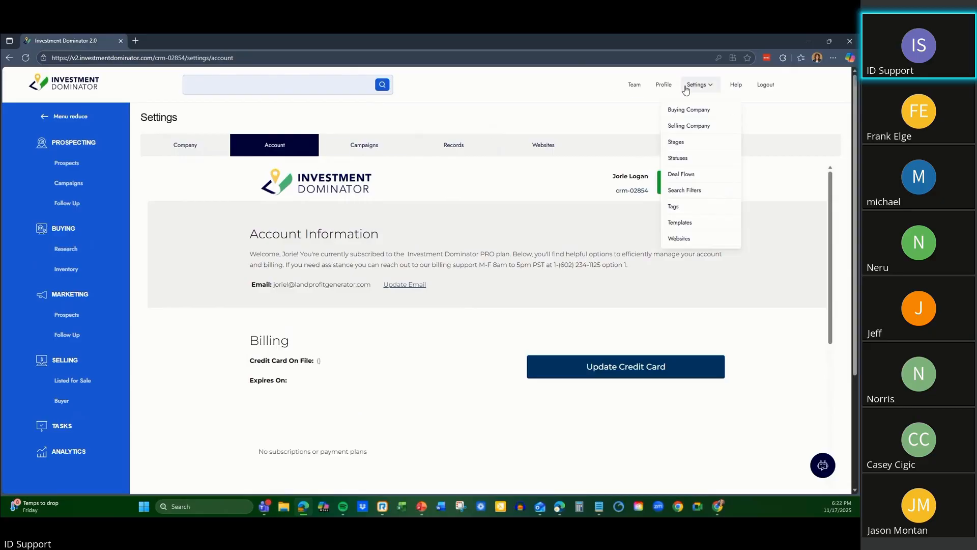
View the Buying (Acquisitions) company settings, and return to the Account settings to review the plan and add-on options.
click(199, 146)
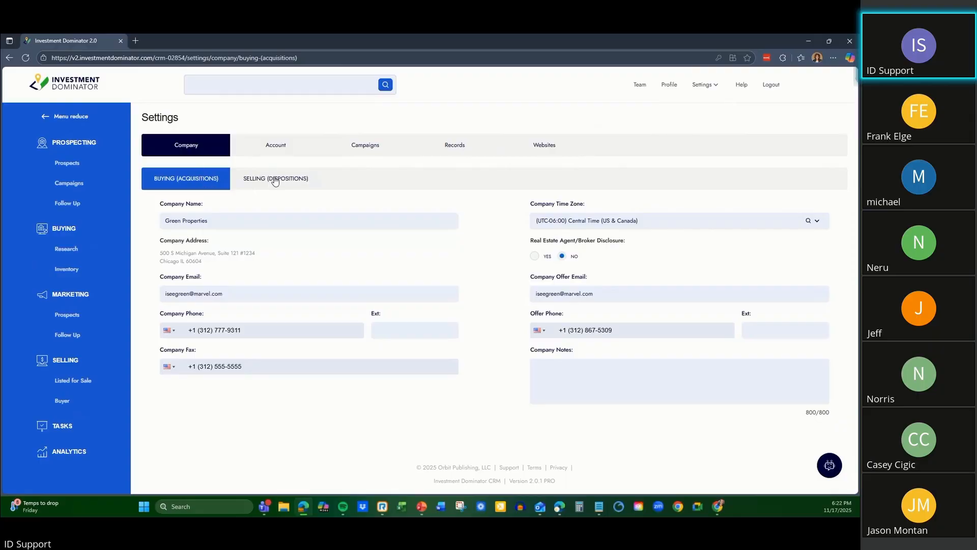
click(275, 148)
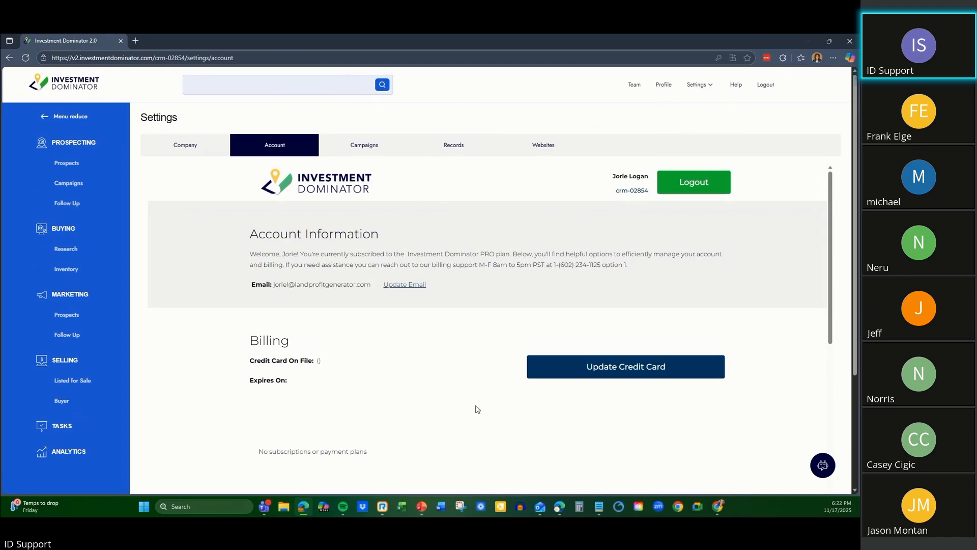
scroll(459, 387, down, 5)
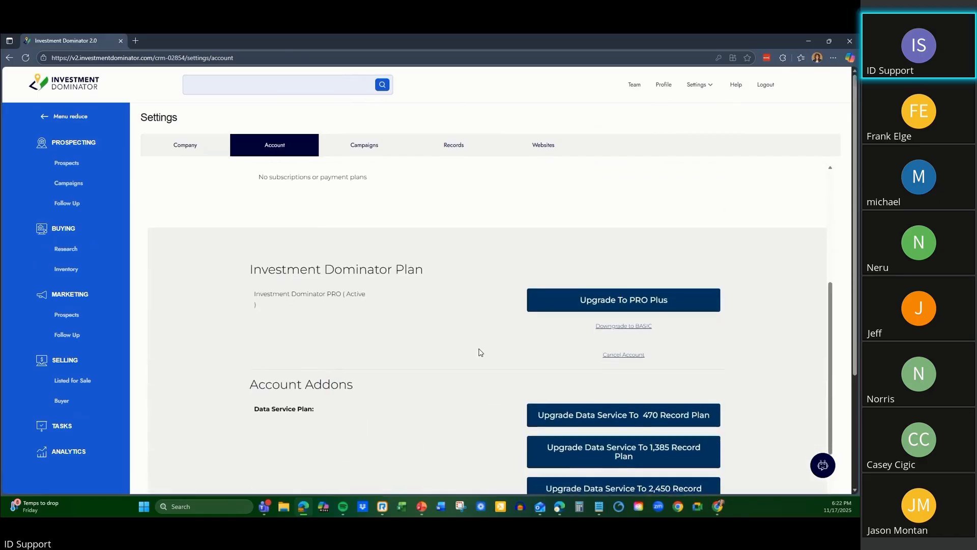
scroll(481, 353, down, 2)
scroll(423, 397, down, 4)
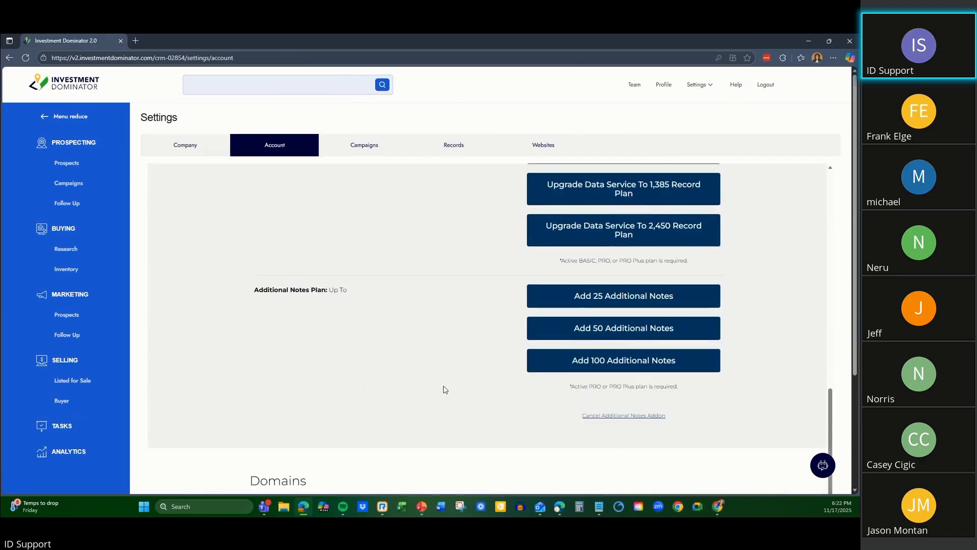
scroll(436, 415, down, 1)
scroll(448, 393, up, 10)
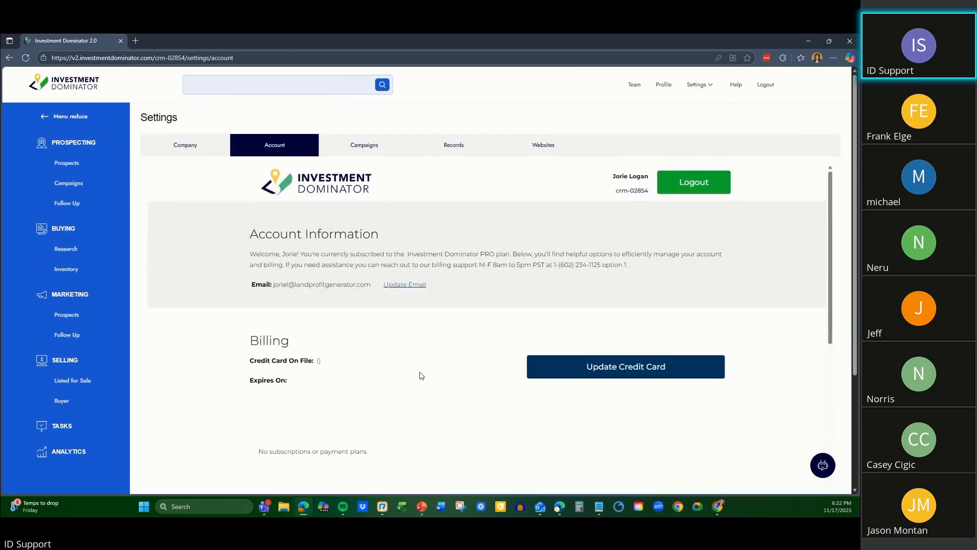
Open the Campaigns settings and look through the list of document templates.
click(359, 148)
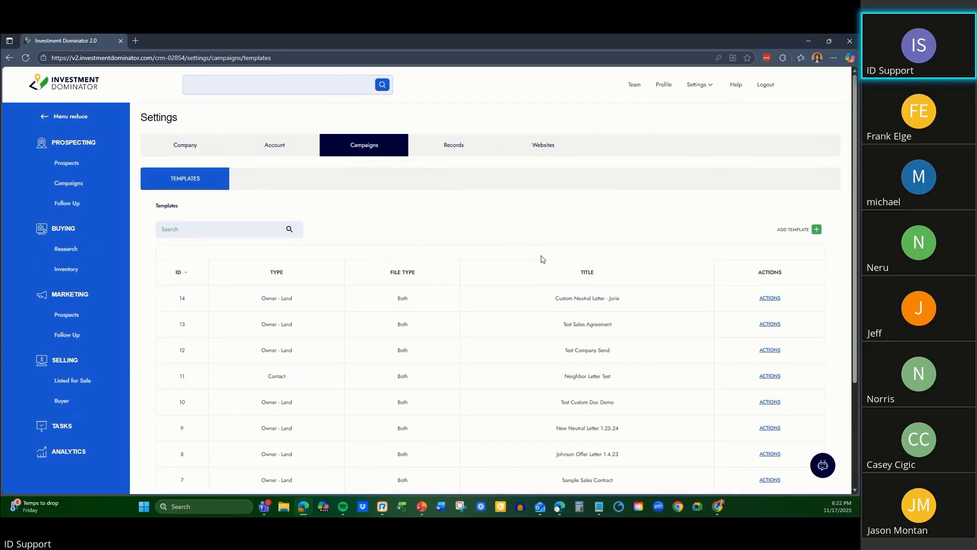
scroll(546, 258, down, 1)
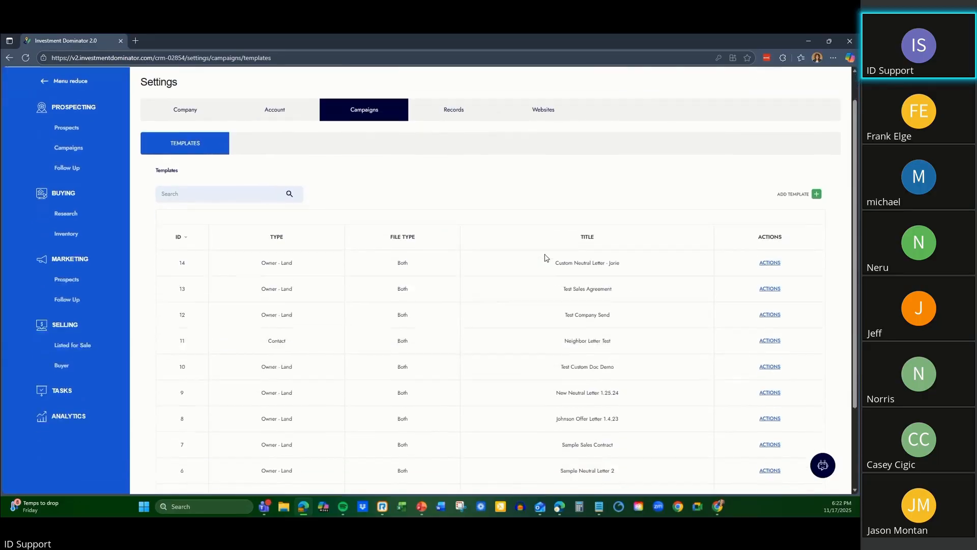
scroll(537, 249, up, 1)
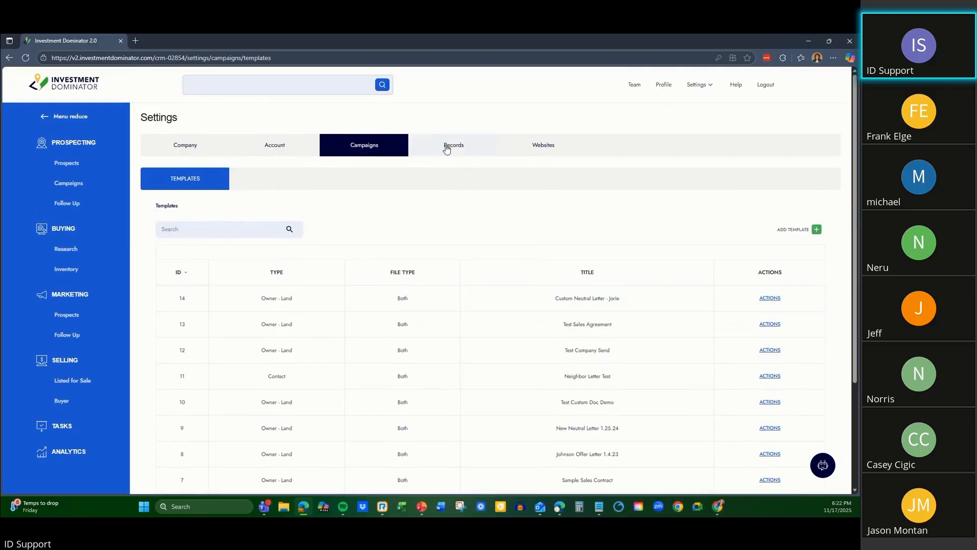
Look through the Records settings for stages, statuses, deal flows, search filters and tags.
click(447, 148)
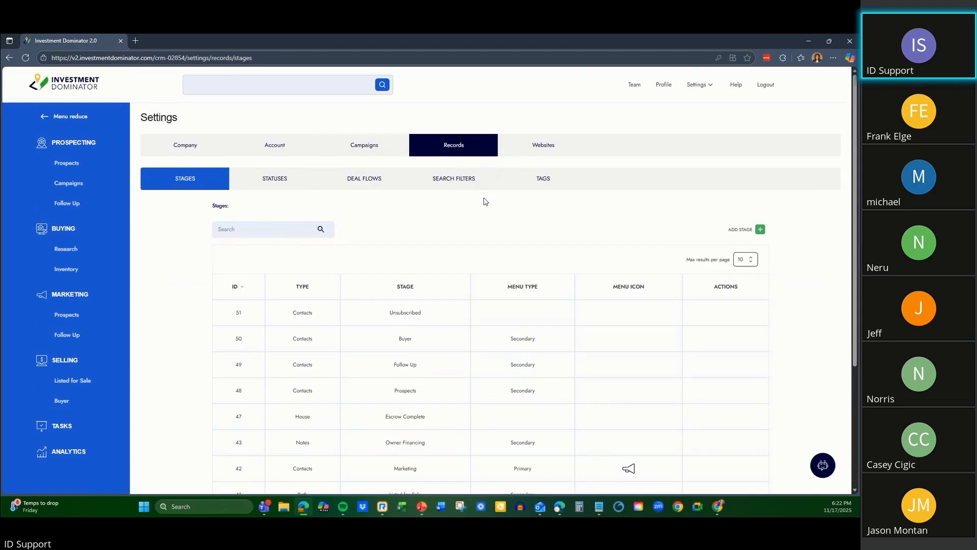
click(275, 183)
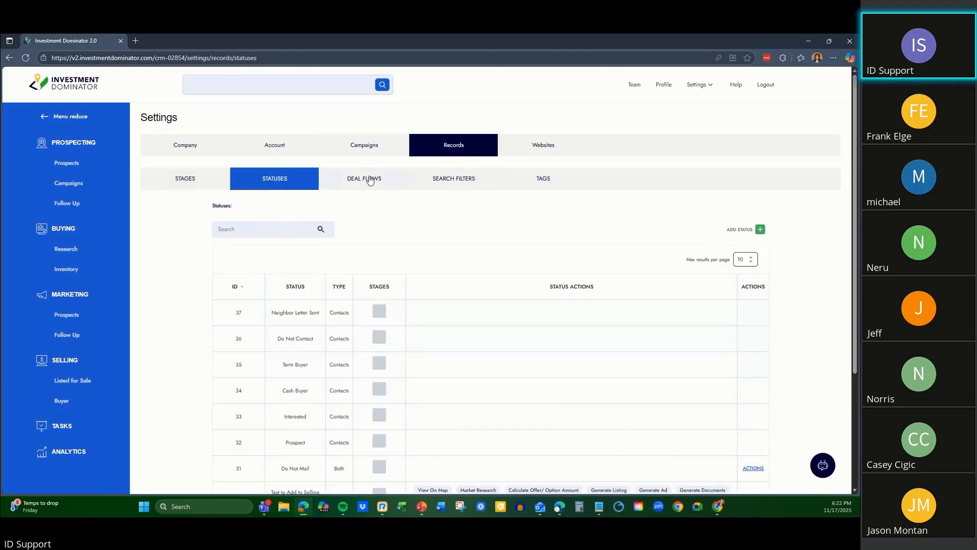
click(378, 181)
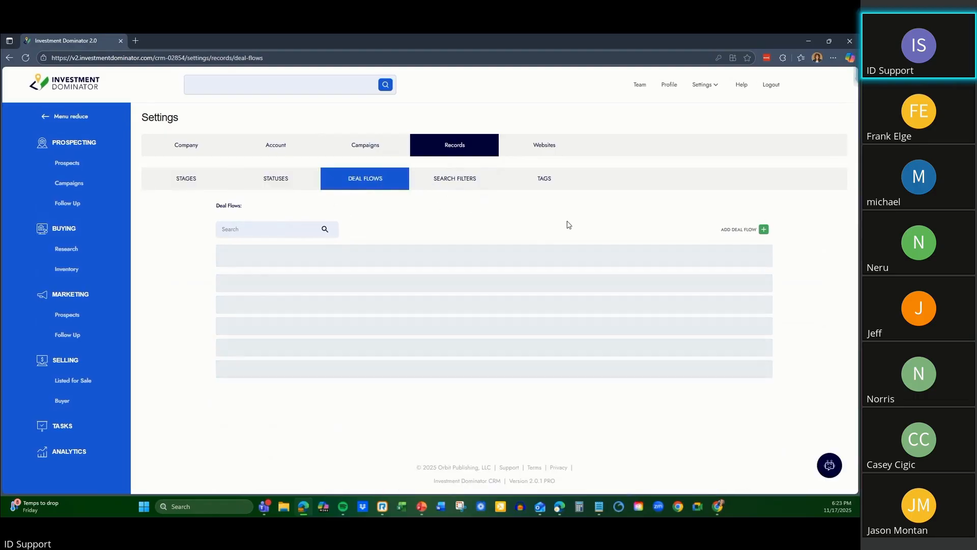
click(220, 181)
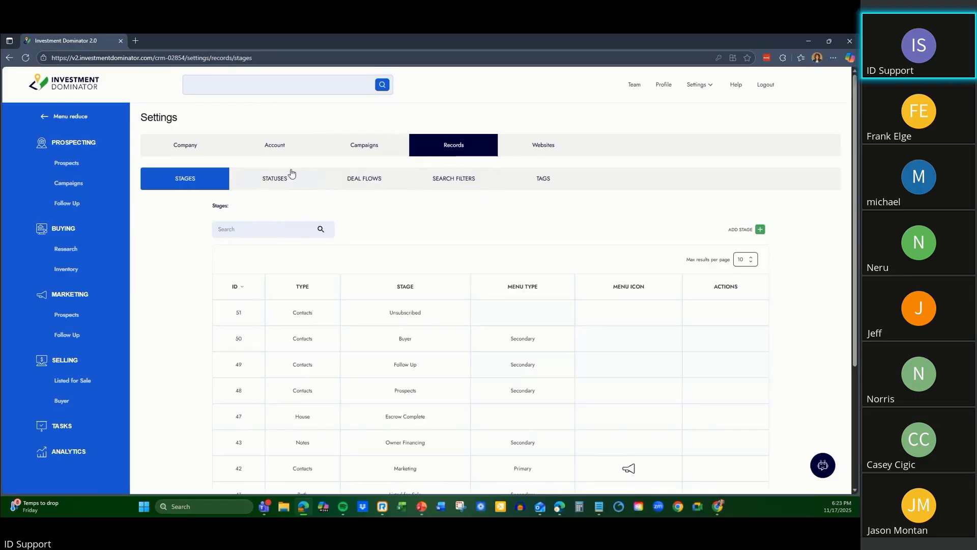
click(291, 173)
click(369, 175)
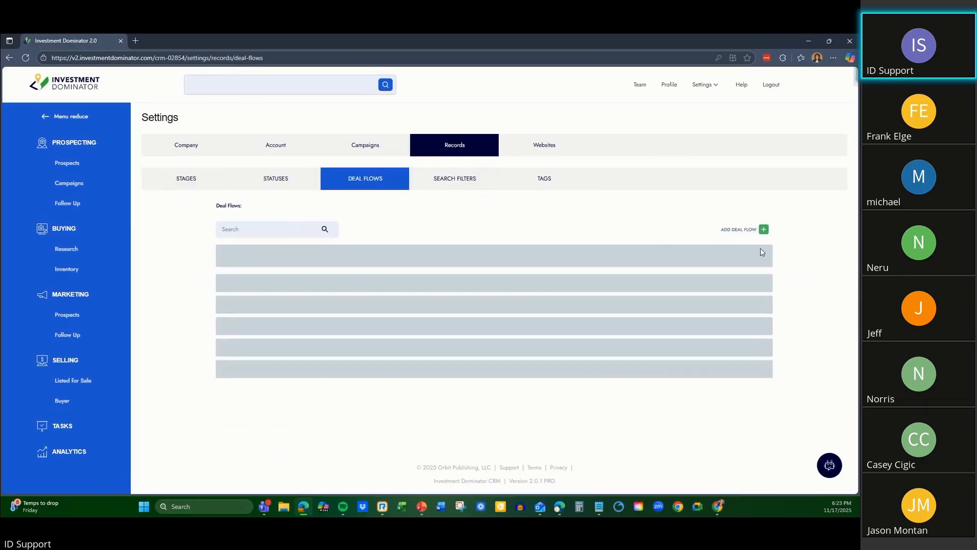
click(179, 181)
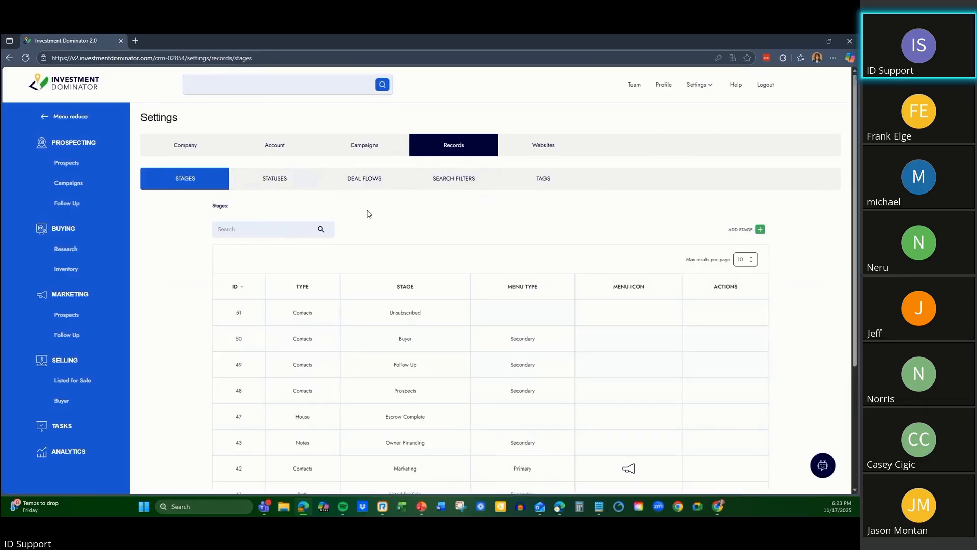
click(465, 184)
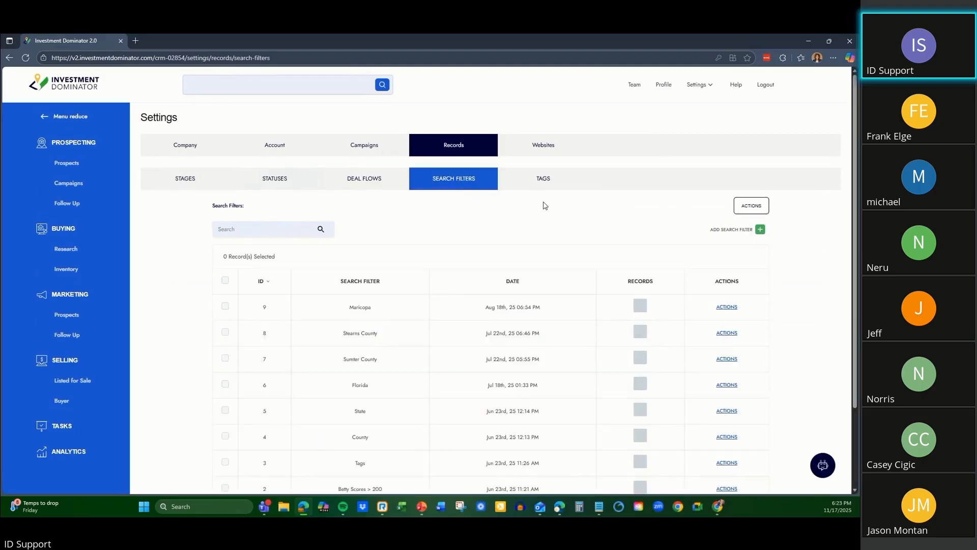
click(547, 187)
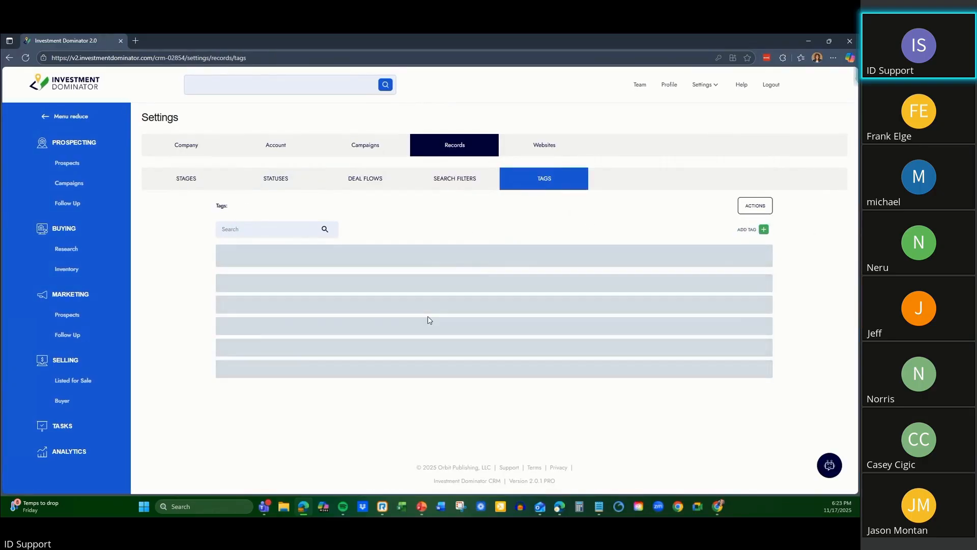
Open the Buying website settings, review the banner and color styles, and view the available theme actions.
click(543, 146)
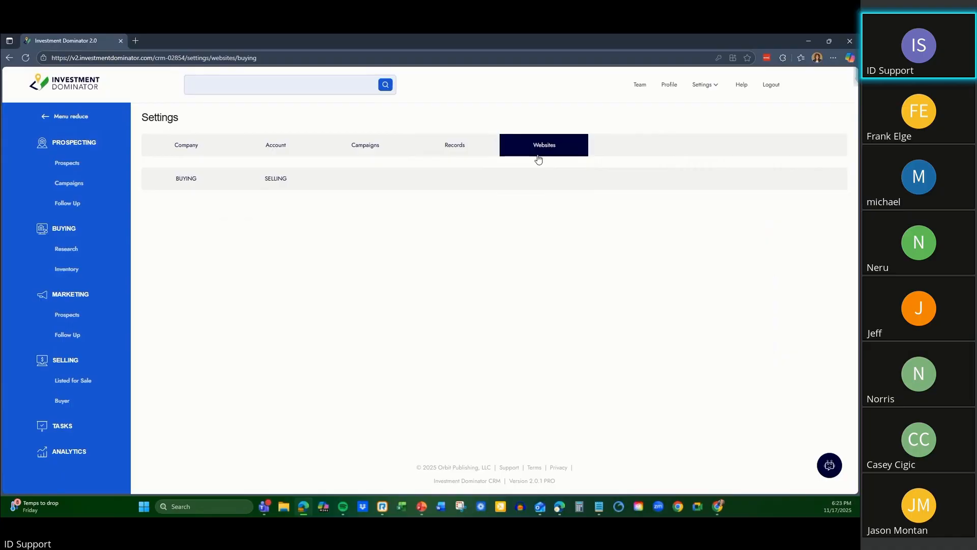
click(180, 183)
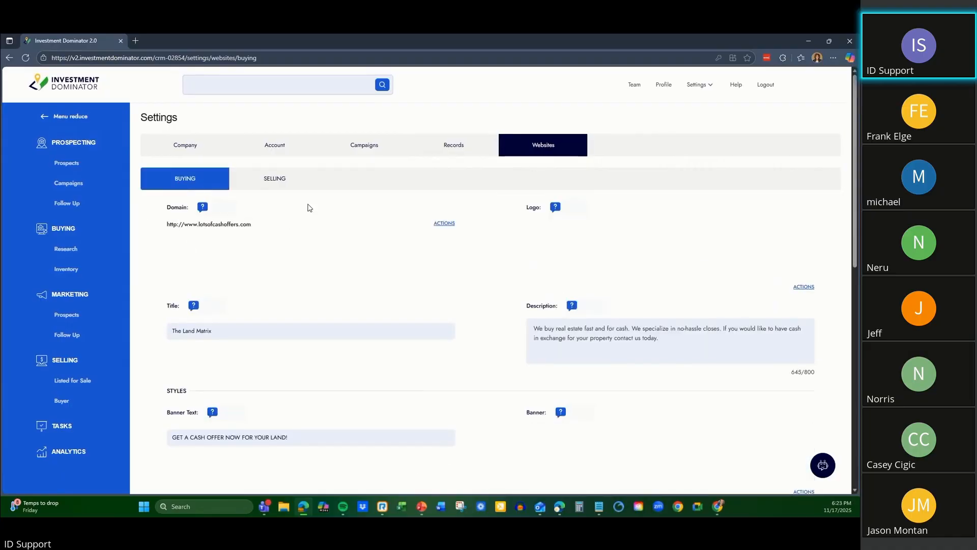
scroll(469, 286, down, 7)
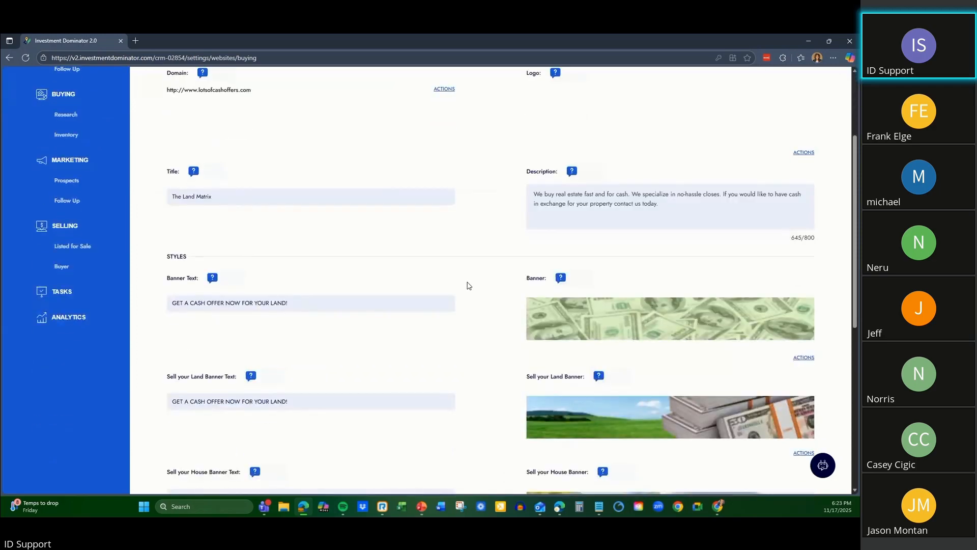
scroll(429, 286, down, 3)
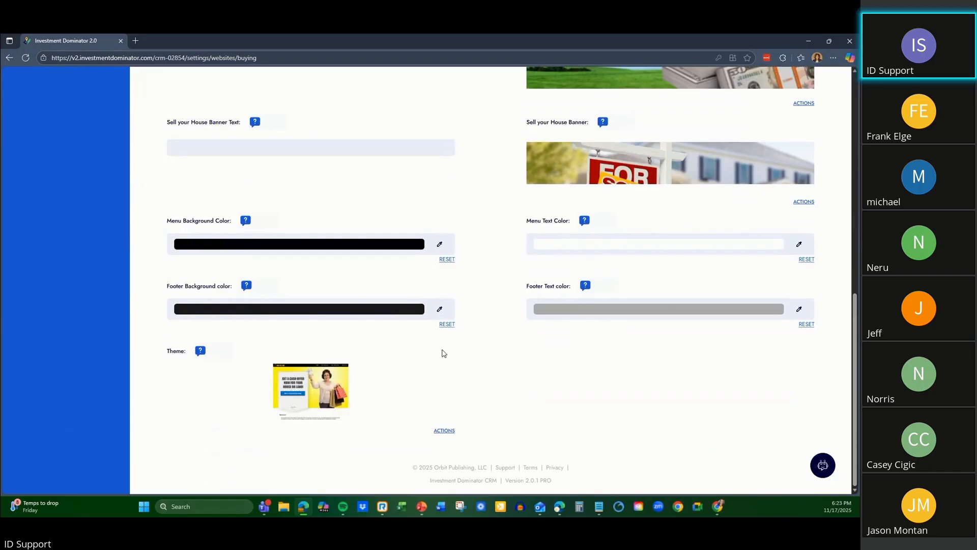
click(444, 431)
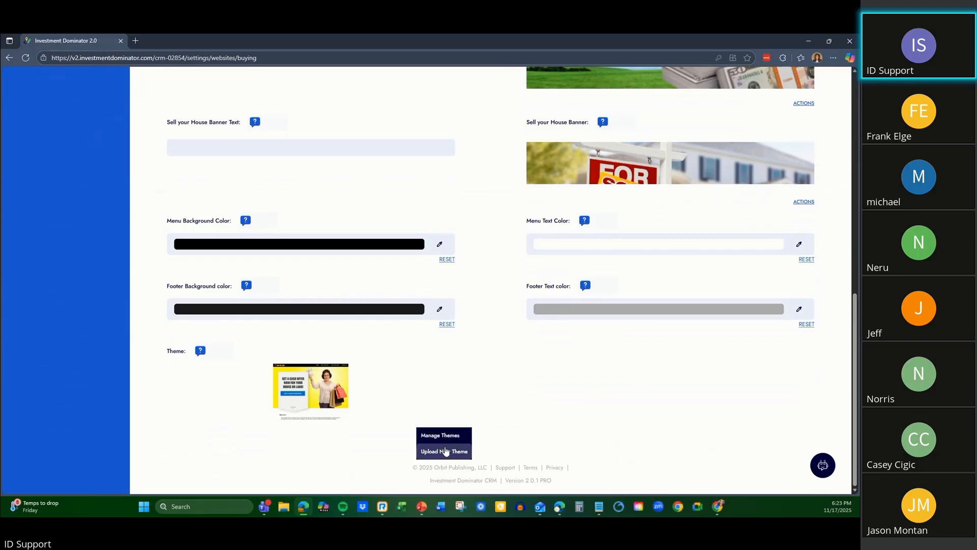
click(557, 410)
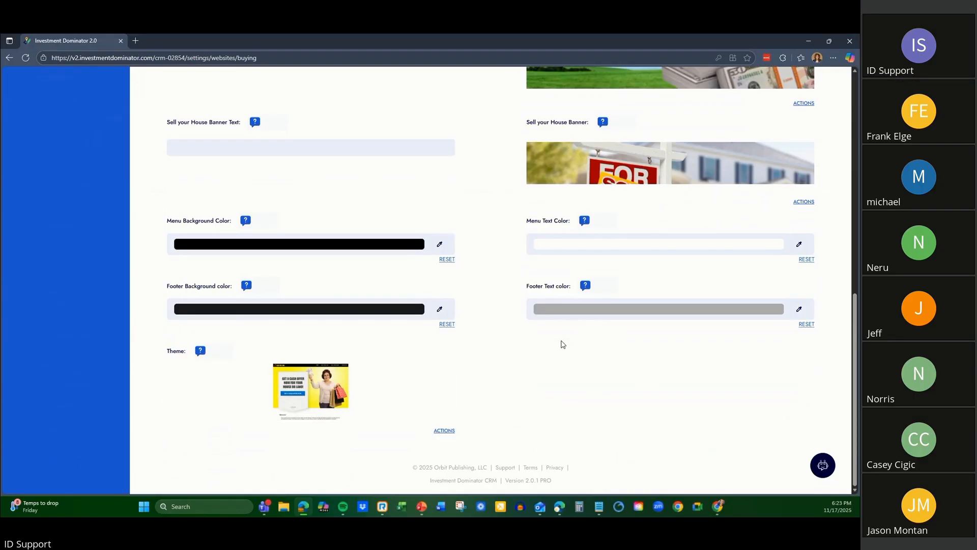
Look back over the Buying website's banners, title, description, logo and domain settings.
scroll(563, 344, up, 1)
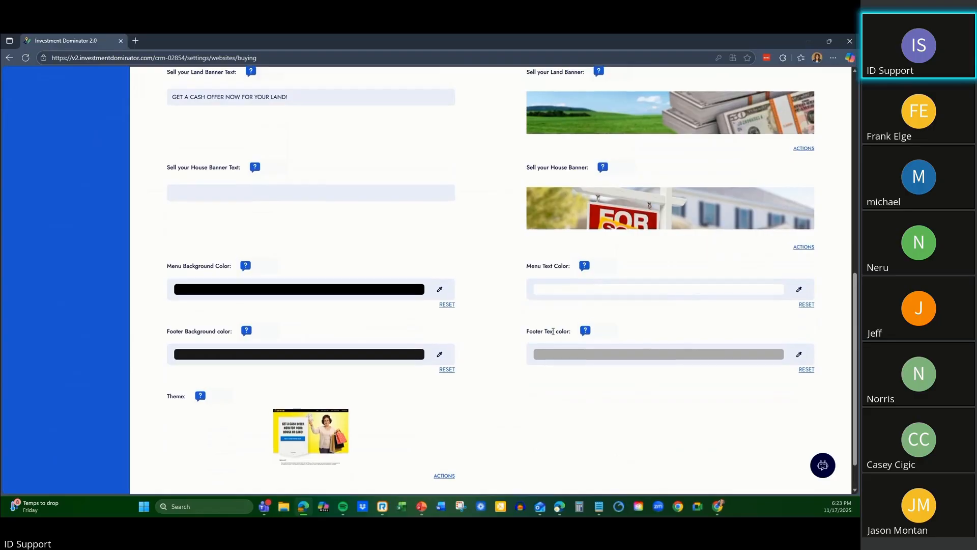
scroll(553, 331, up, 10)
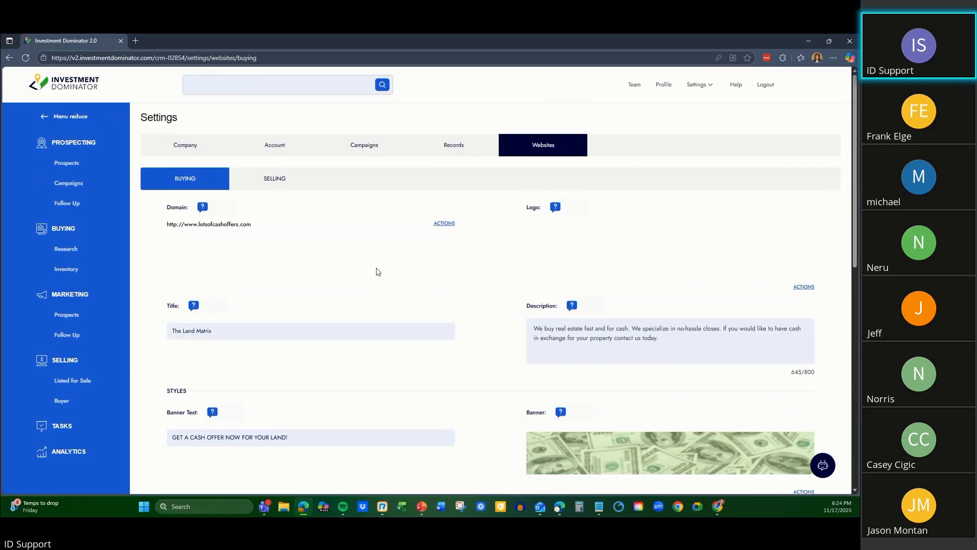
scroll(408, 249, down, 1)
scroll(411, 244, up, 1)
Open the Find Deals wizard for the Prospecting records, view its lead import and criteria options, and exit it.
click(164, 144)
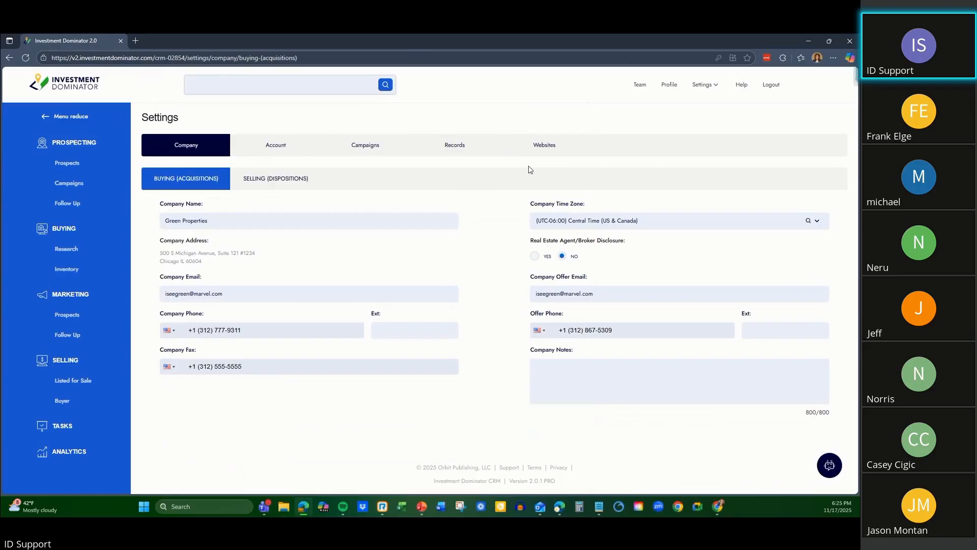
click(73, 146)
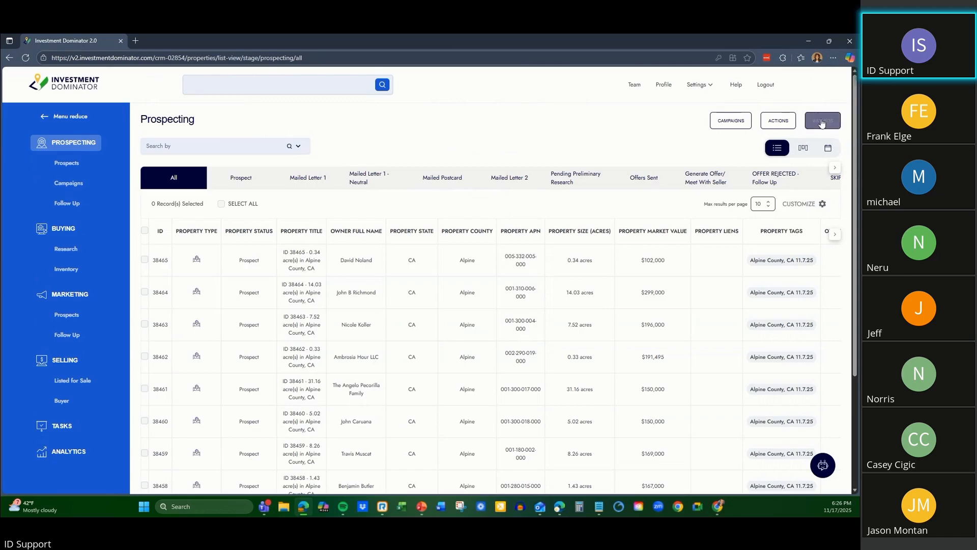
click(824, 124)
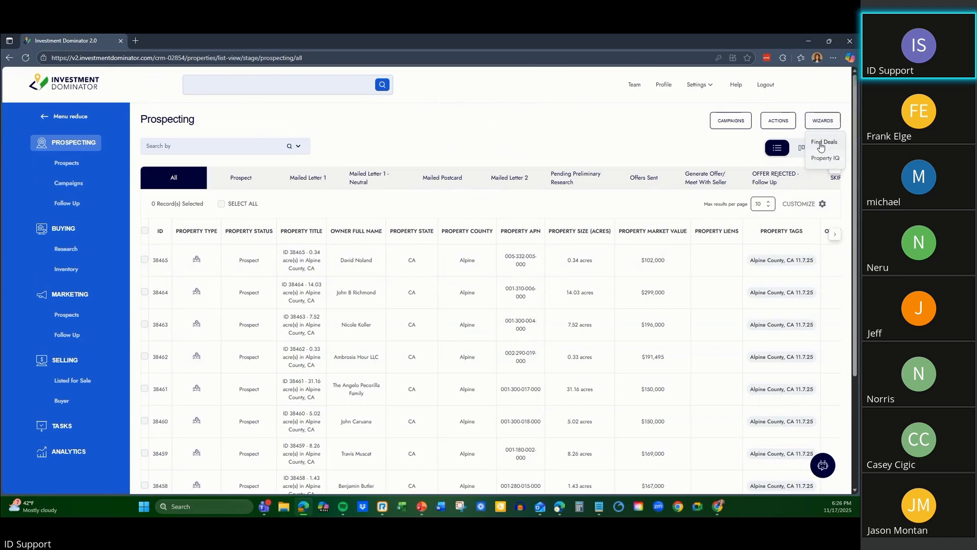
click(824, 142)
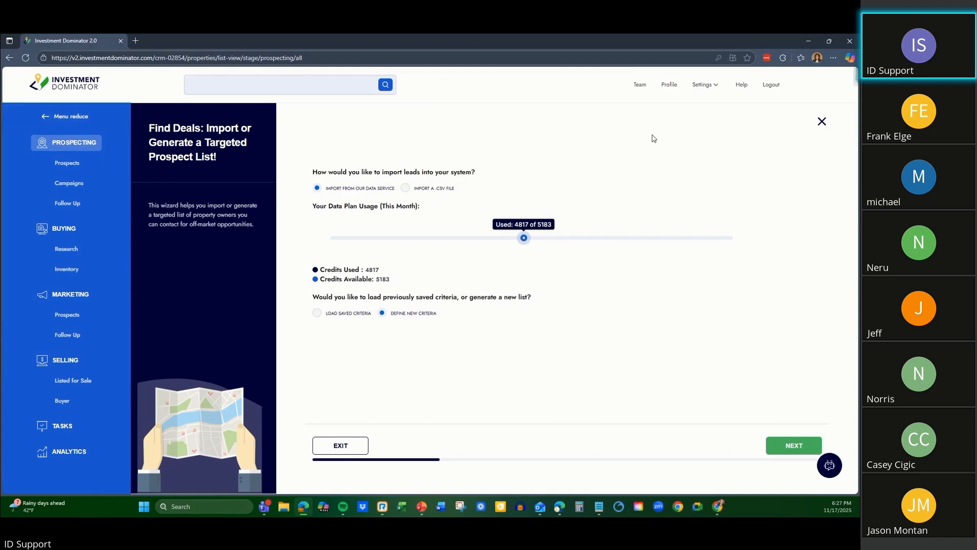
click(822, 121)
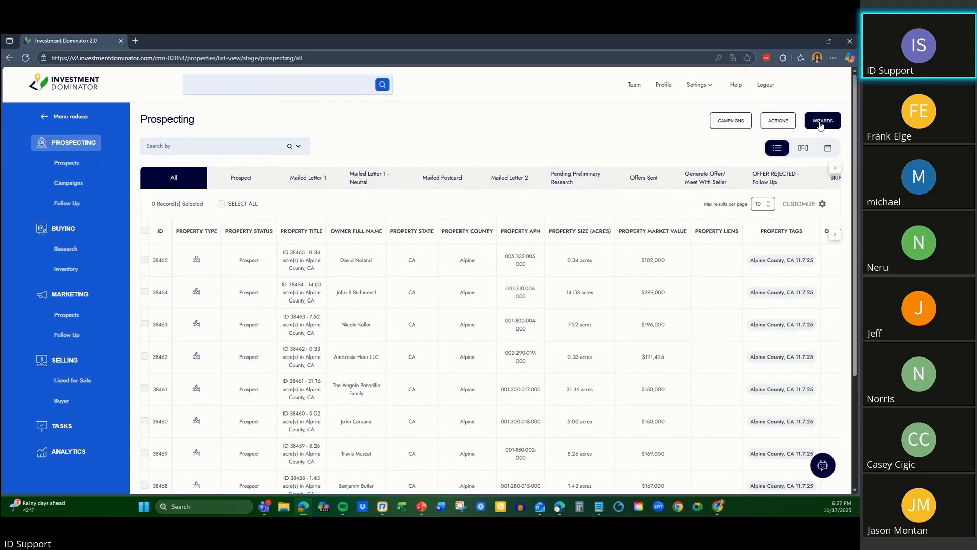
Open the Find Deals wizard's list criteria with new criteria from the data service, and compare the map view with the target area option.
click(821, 124)
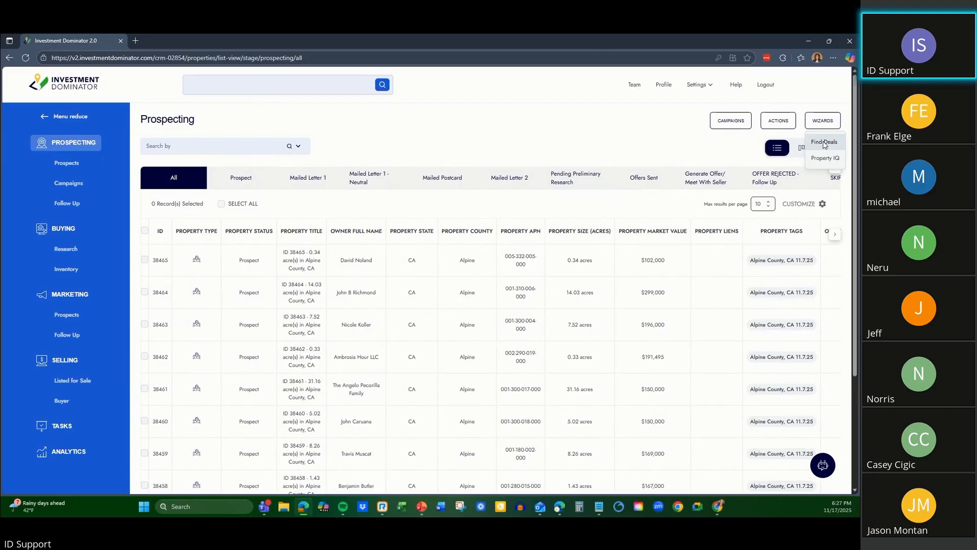
click(824, 144)
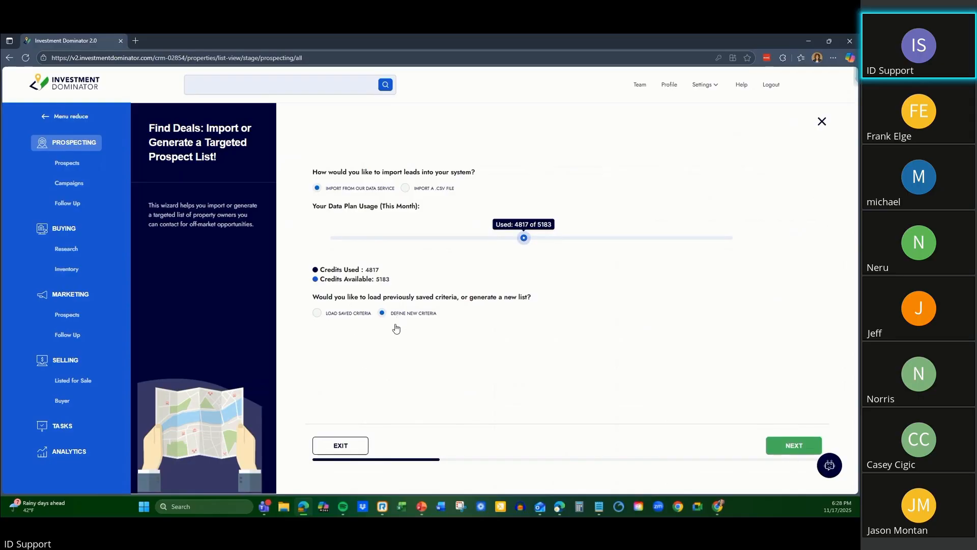
click(787, 448)
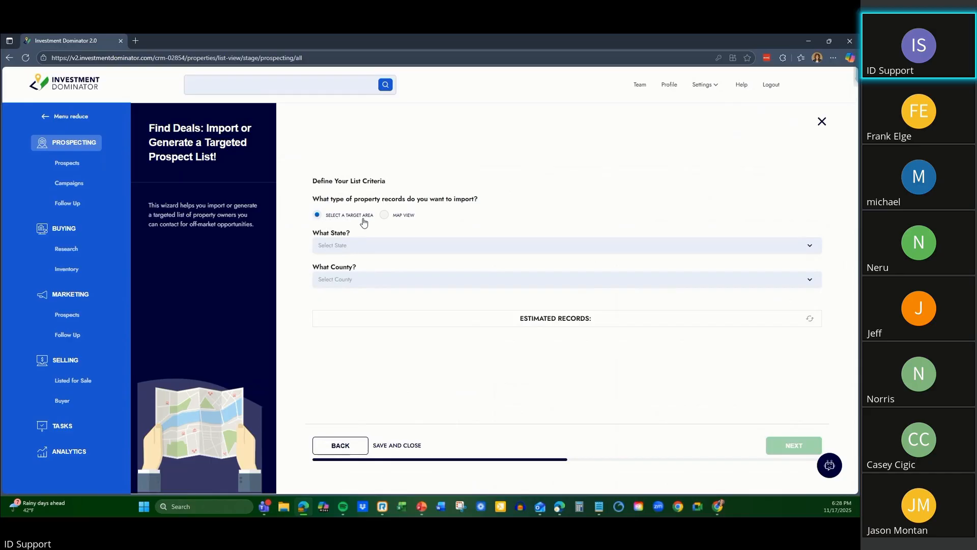
click(384, 214)
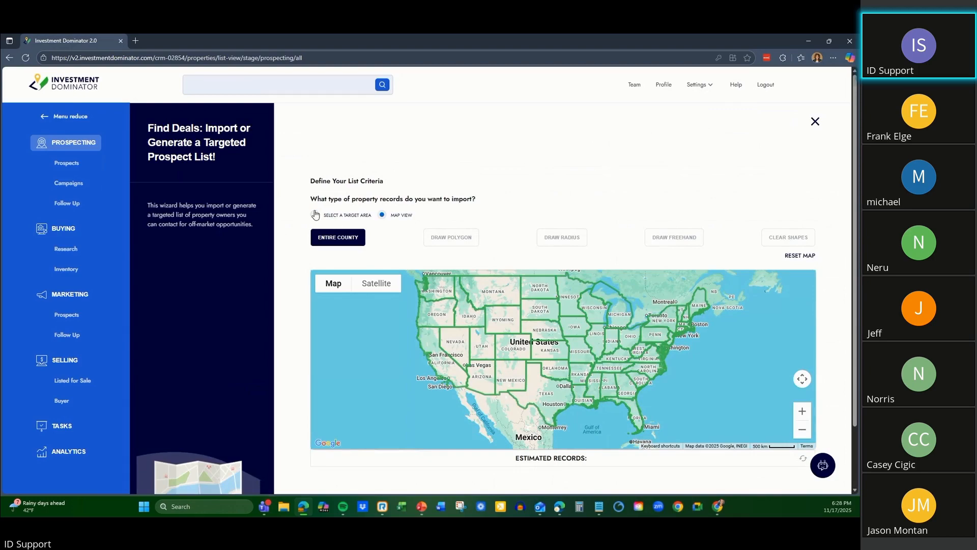
click(330, 217)
Set the prospect list's target area to Carbon County in Montana.
click(381, 245)
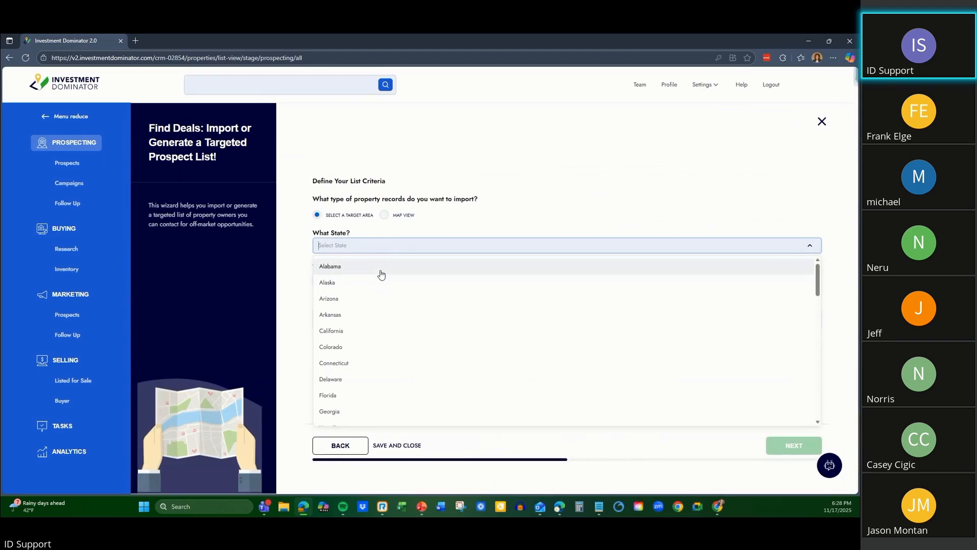
scroll(381, 275, down, 1)
scroll(381, 275, down, 3)
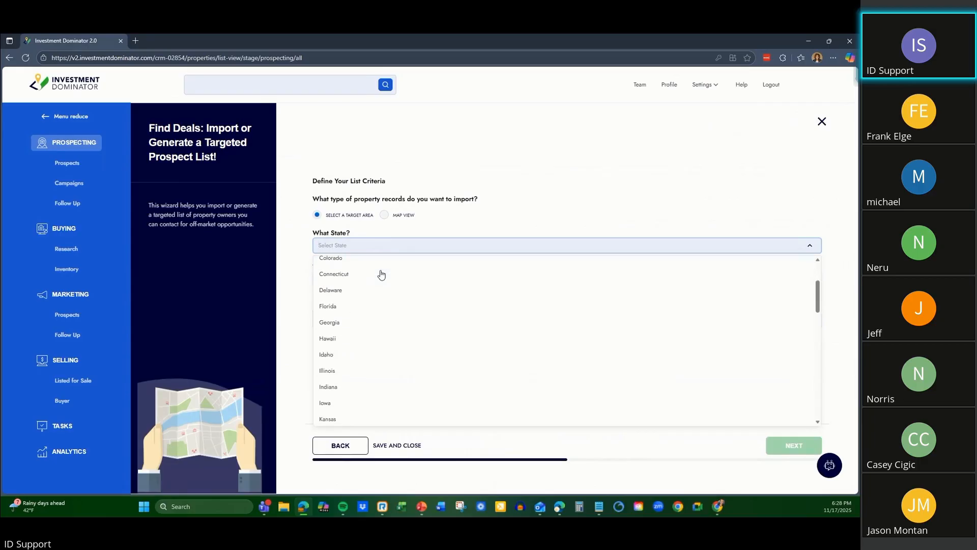
scroll(381, 274, down, 4)
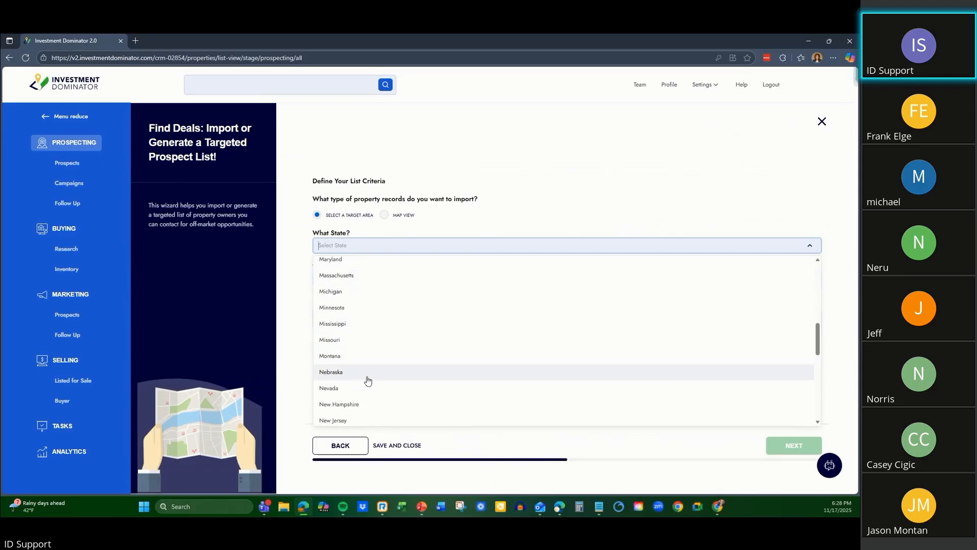
click(357, 359)
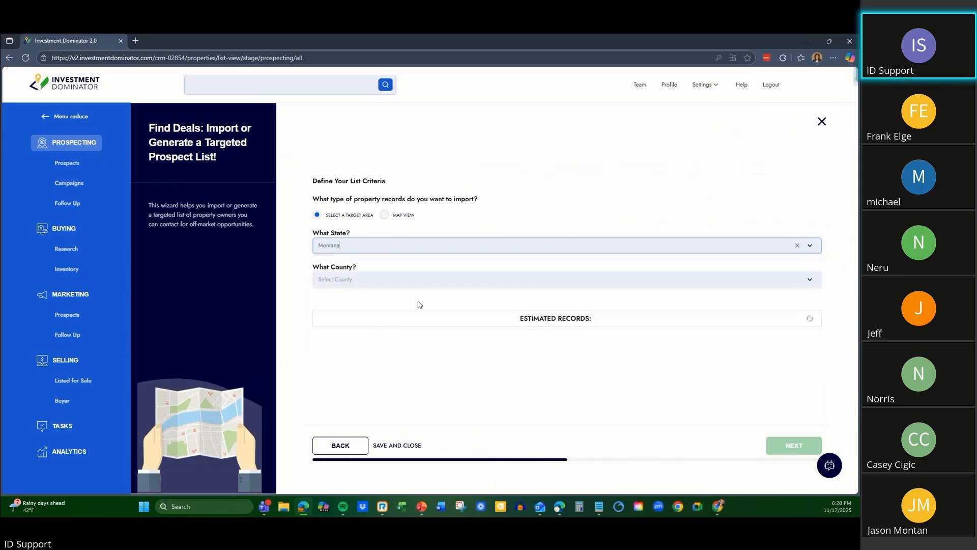
click(810, 280)
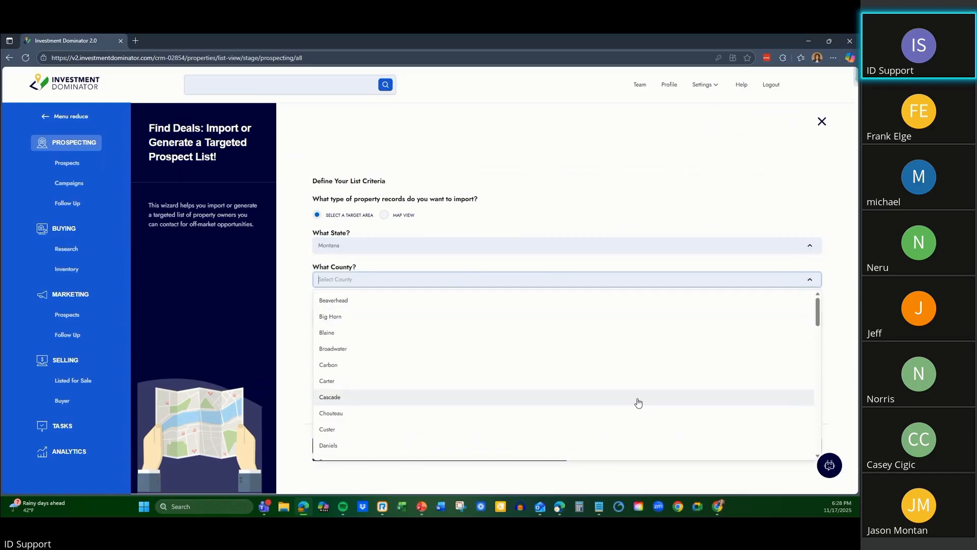
click(634, 368)
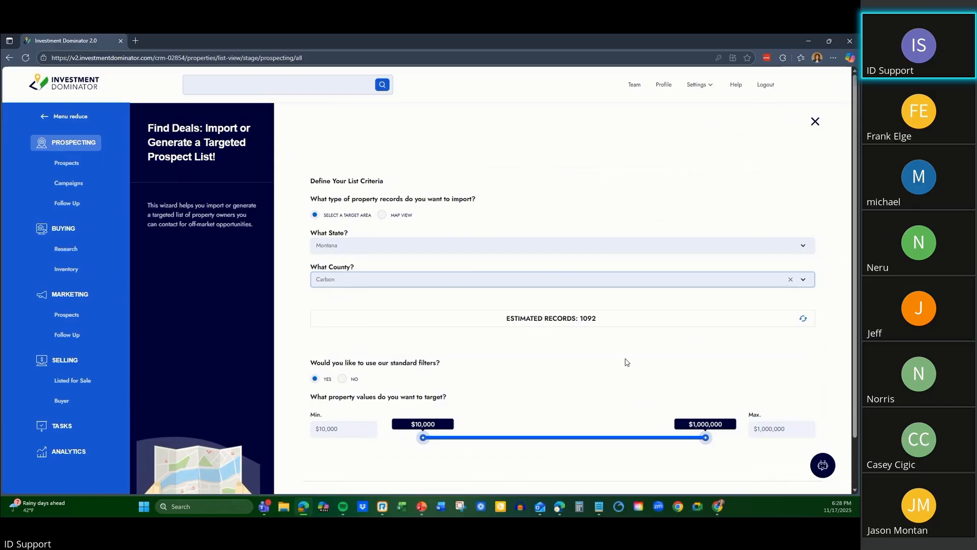
Decline the standard filters, look over the property value range and adjustable filter groups, and close the Find Deals wizard.
scroll(468, 178, down, 1)
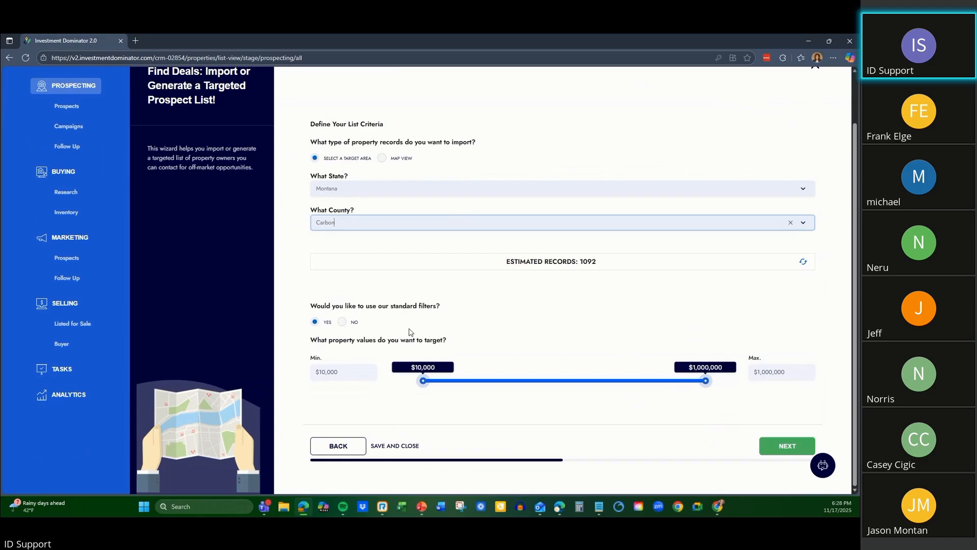
click(343, 323)
scroll(629, 224, down, 2)
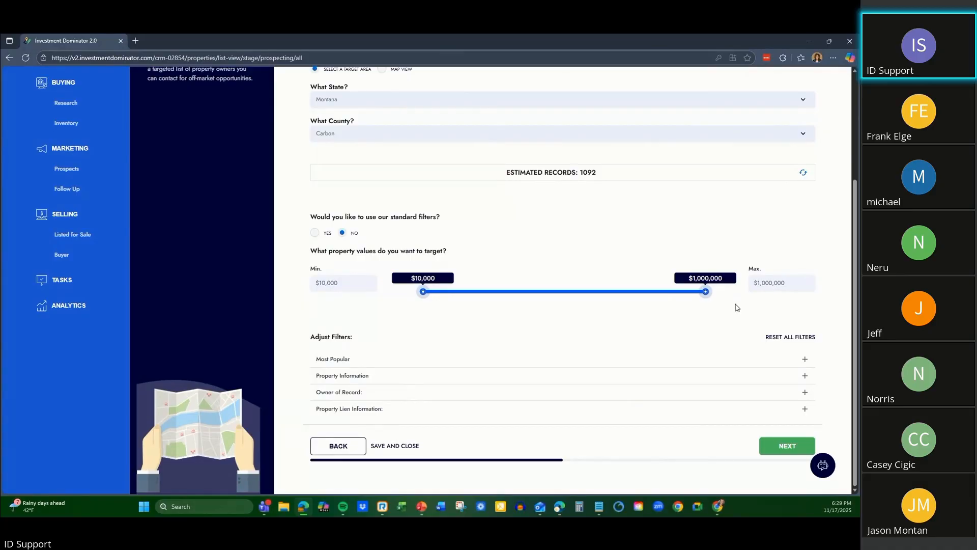
scroll(735, 307, up, 3)
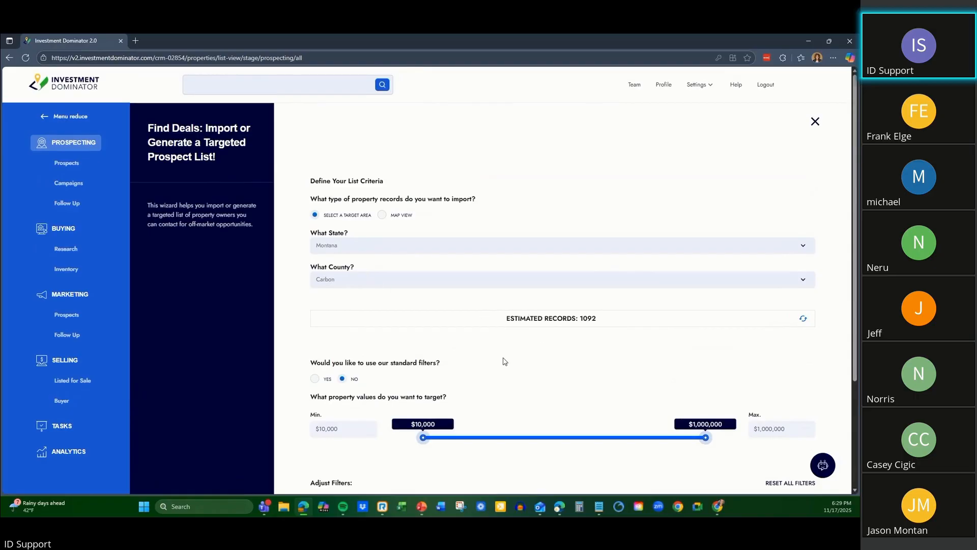
scroll(504, 359, down, 1)
drag(314, 322, 457, 322)
click(458, 323)
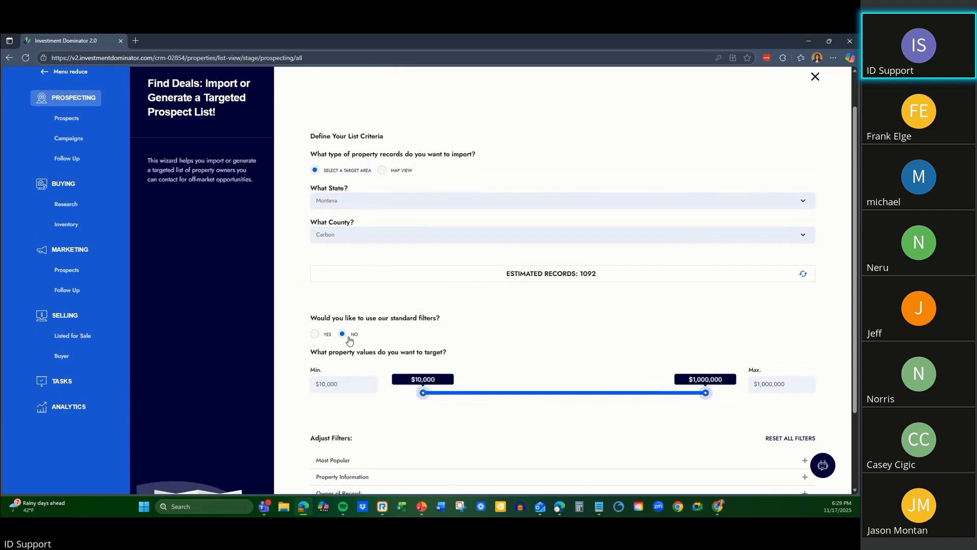
scroll(356, 339, down, 2)
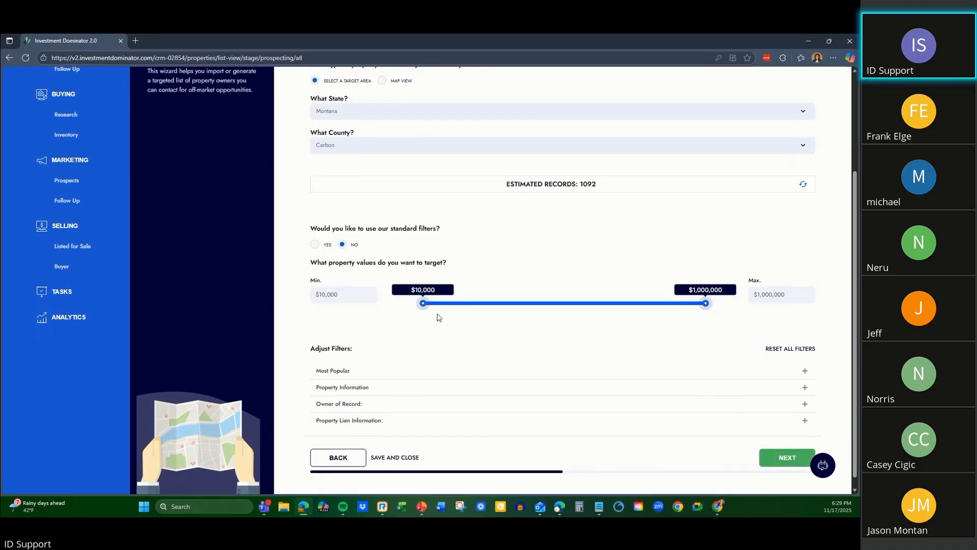
scroll(434, 325, up, 3)
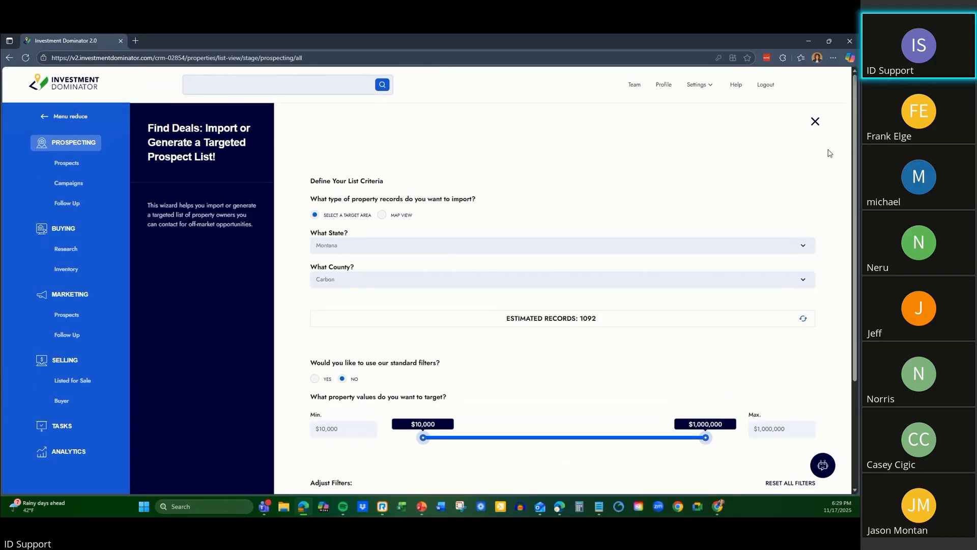
click(815, 122)
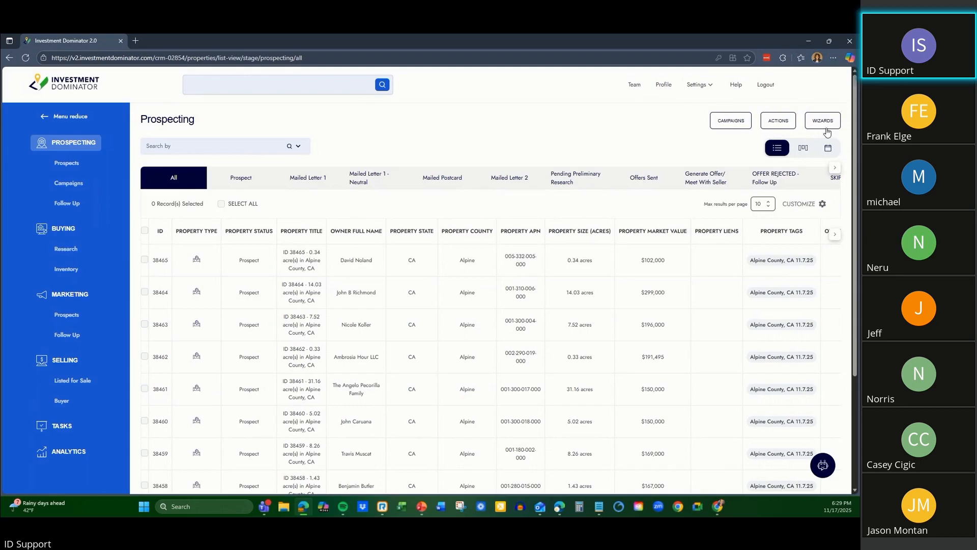
Reopen the Find Deals wizard and define a new prospect list for Carbon County, Montana.
click(827, 126)
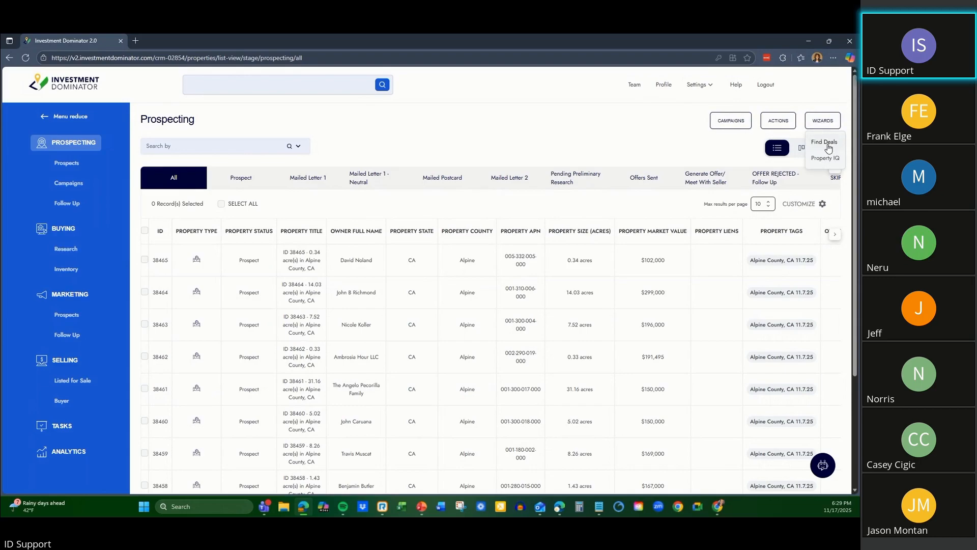
click(825, 143)
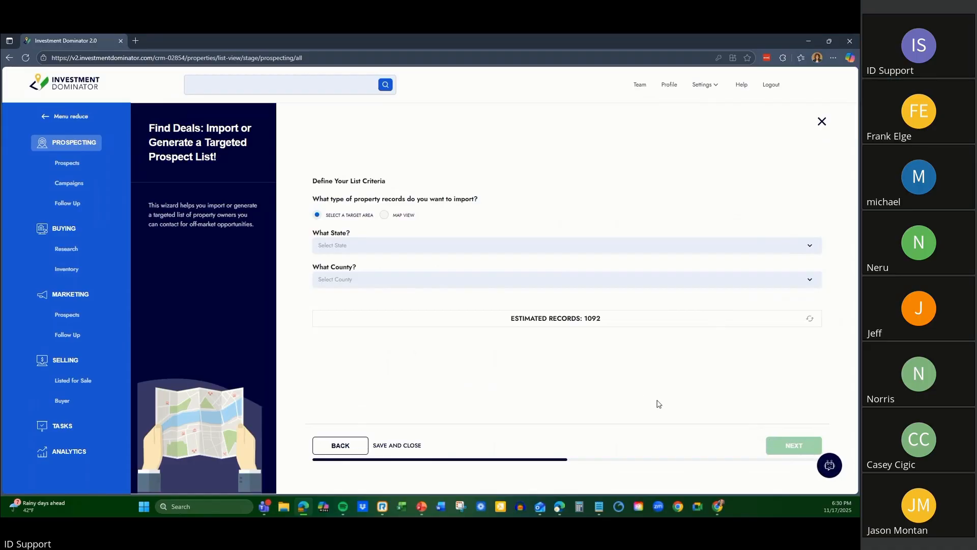
click(416, 245)
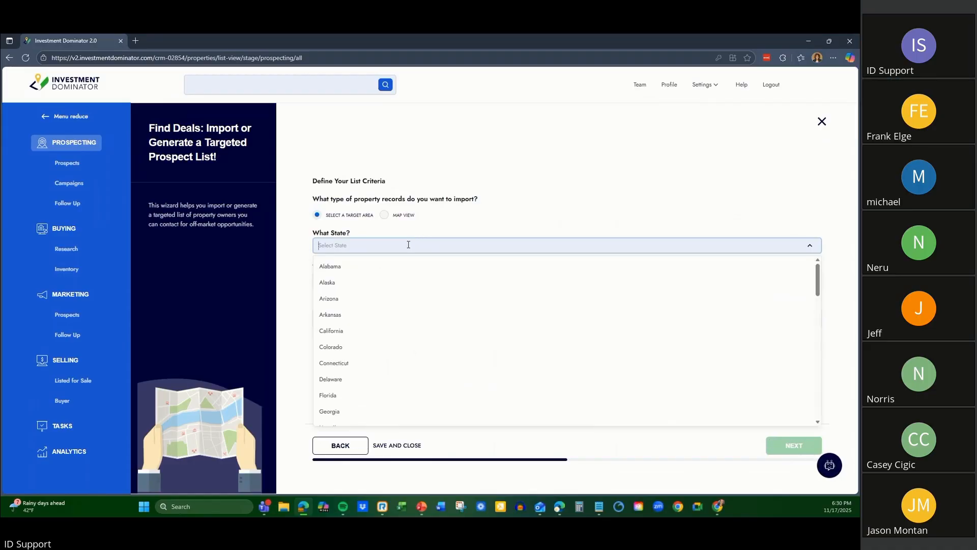
scroll(352, 377, down, 4)
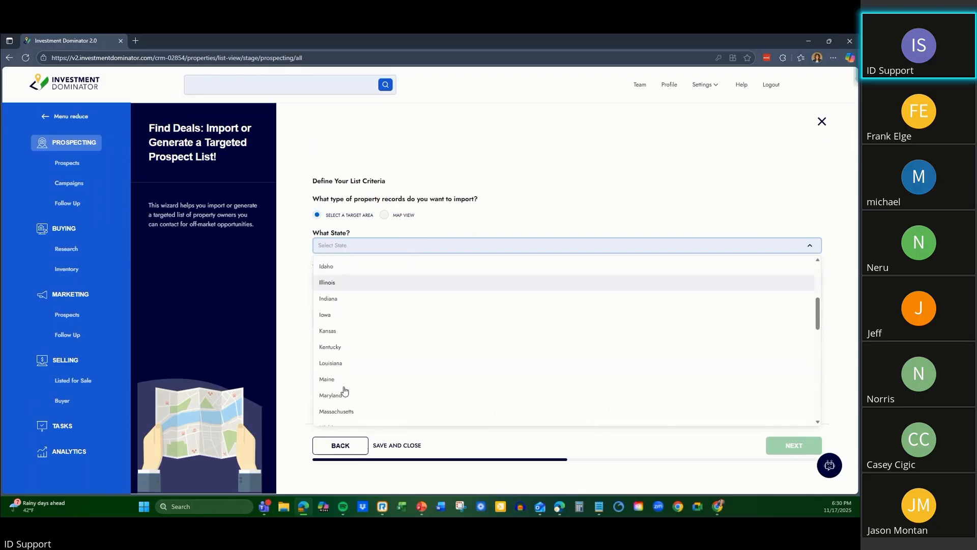
scroll(345, 391, down, 3)
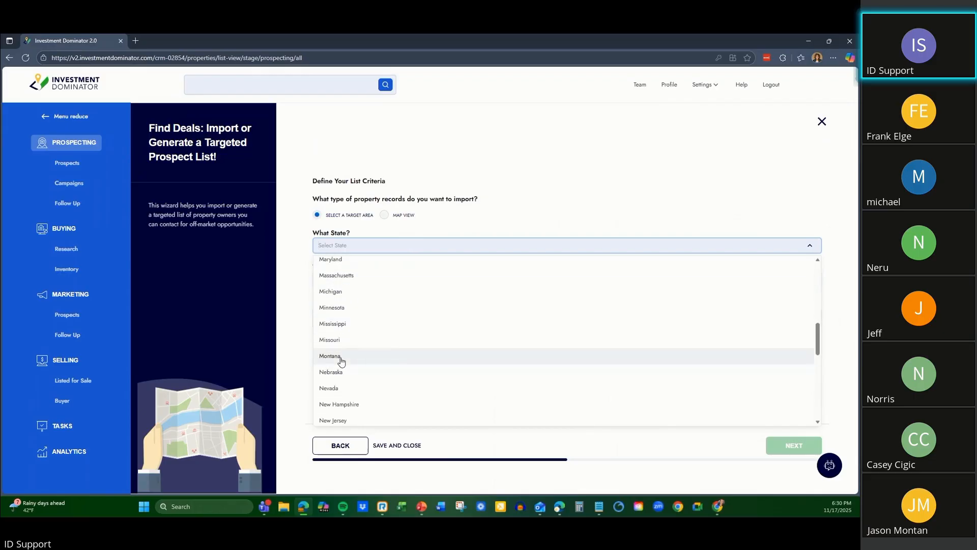
click(341, 357)
click(401, 279)
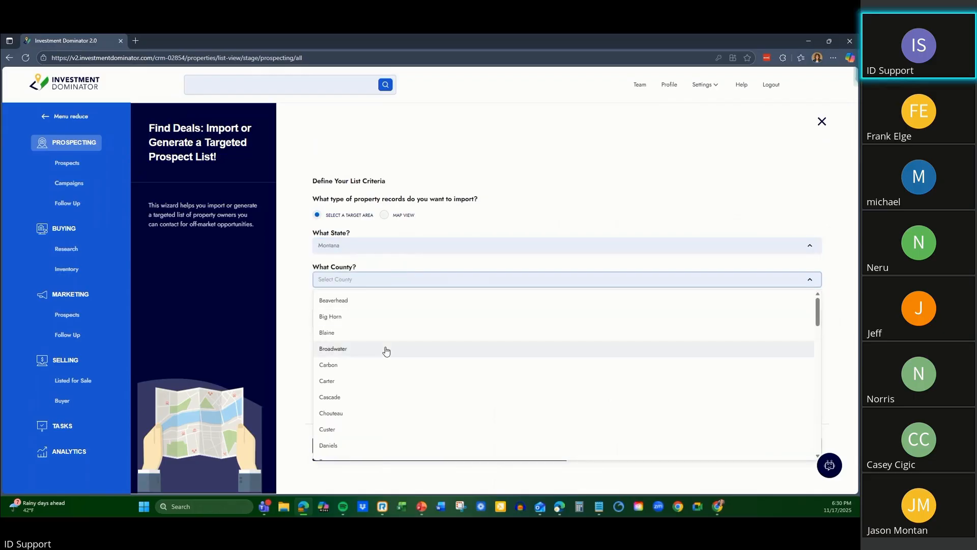
click(383, 365)
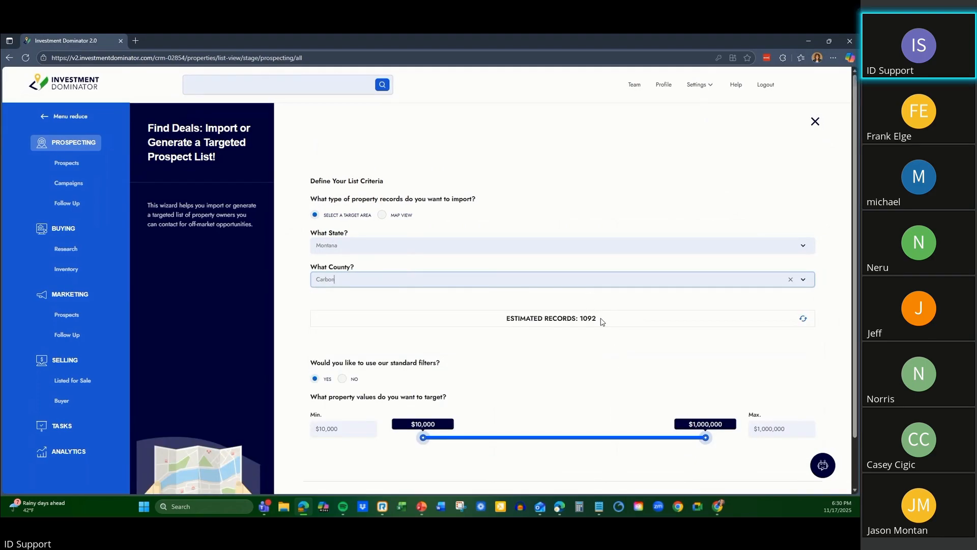
Decline the standard filters and set the minimum target property value to $50,000.
scroll(602, 321, down, 1)
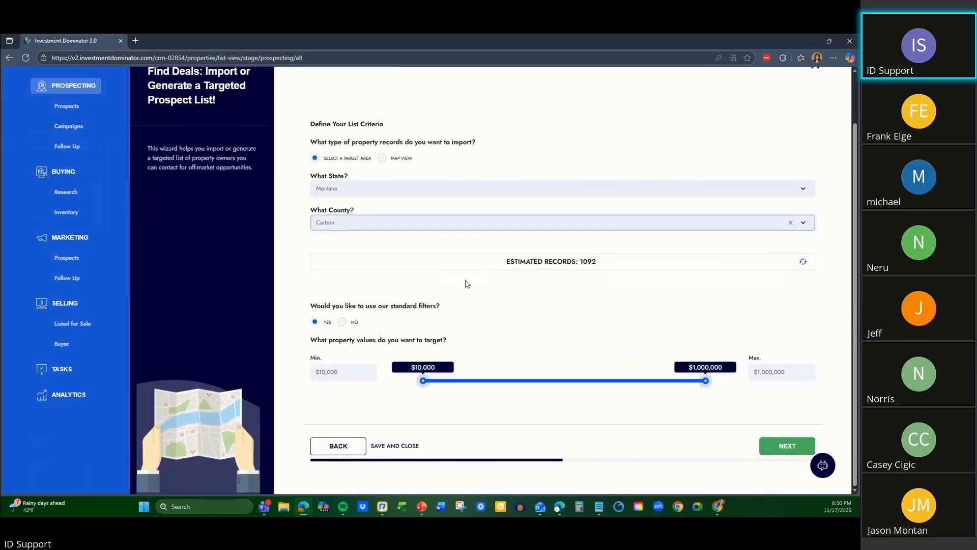
click(342, 322)
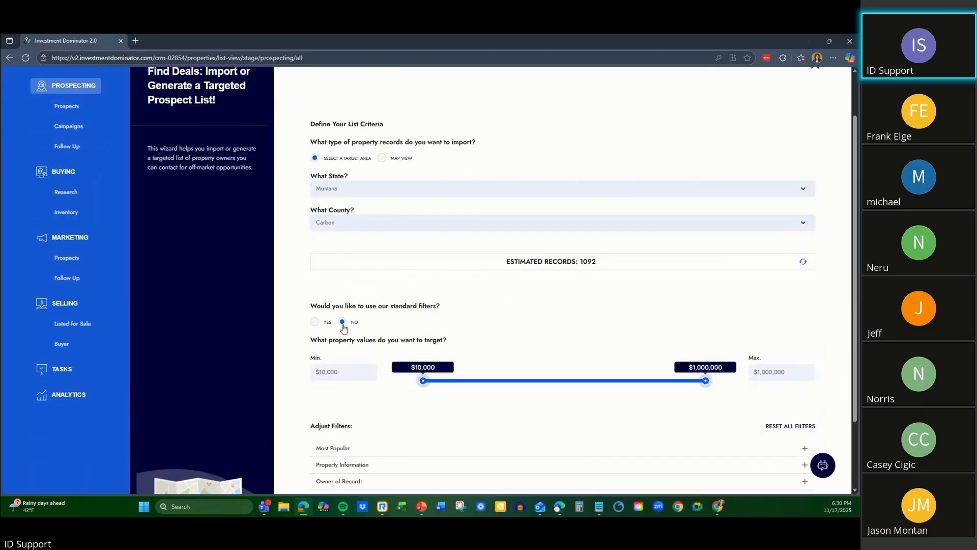
scroll(521, 274, down, 2)
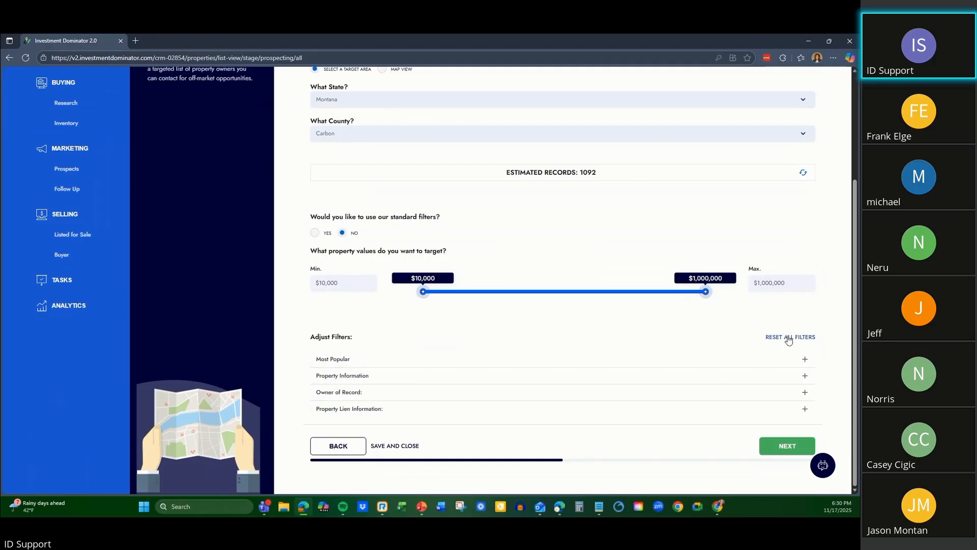
click(793, 282)
click(350, 289)
key(BackSpace)
key(BackSpace)
key(BackSpace)
key(BackSpace)
key(BackSpace)
text(50000)
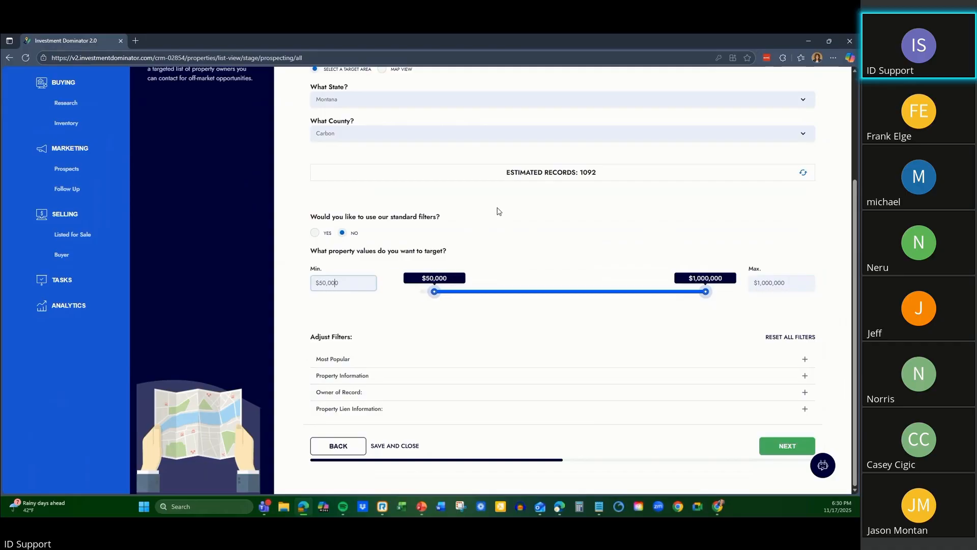
click(587, 235)
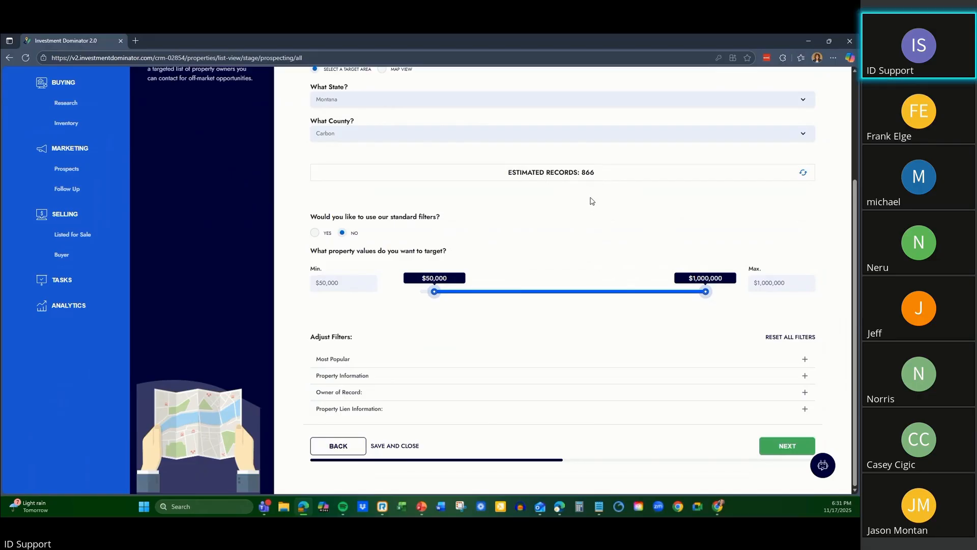
Expand the Most Popular filters and review the market value, acreage, sale, assessed value and land use code options.
click(805, 358)
scroll(650, 296, down, 2)
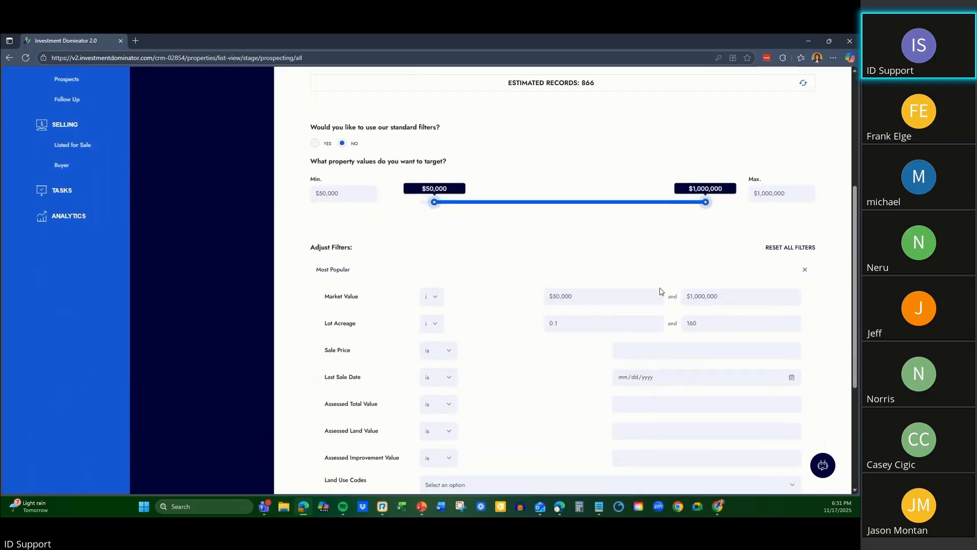
scroll(543, 308, down, 2)
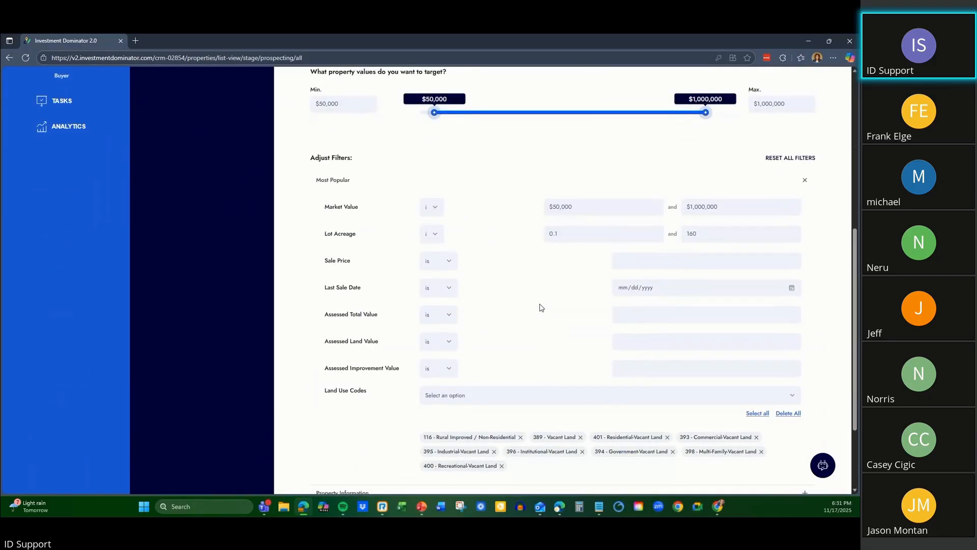
scroll(545, 276, down, 2)
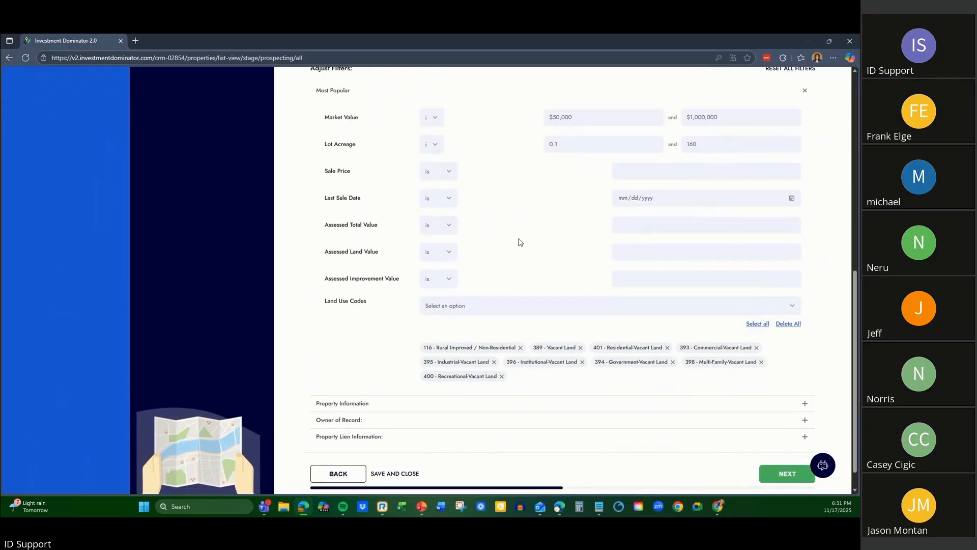
scroll(539, 230, down, 1)
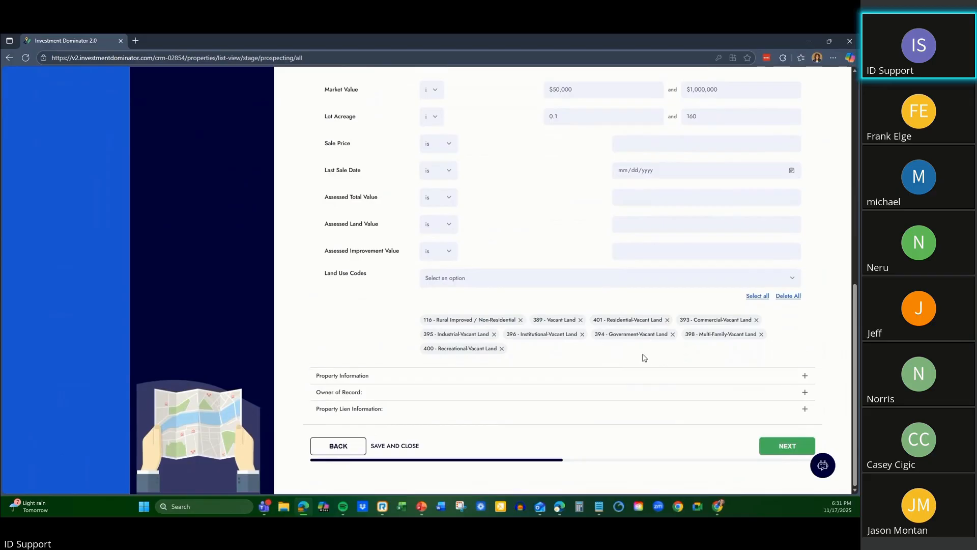
Try removing the recreational, industrial and institutional vacant land use codes, and restore them by selecting all codes.
click(502, 349)
click(494, 348)
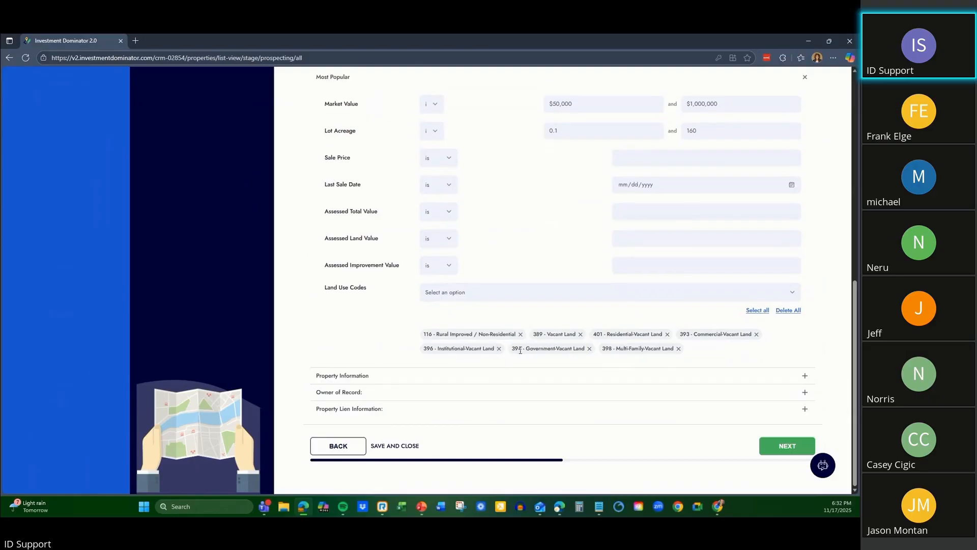
click(499, 348)
click(757, 310)
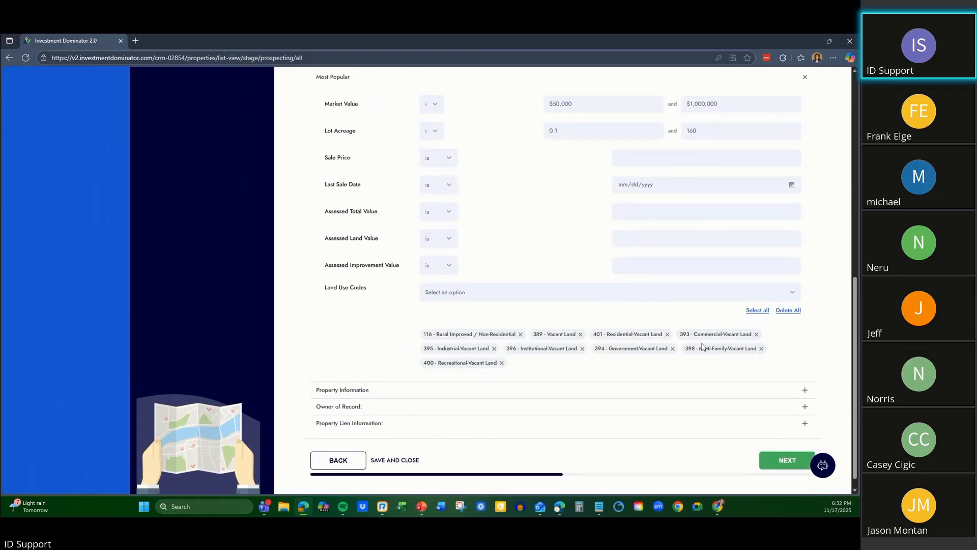
Expand the Property Information filters and review the street name, city, ZIP code, APN, census tract and block options.
scroll(500, 380, down, 1)
click(484, 380)
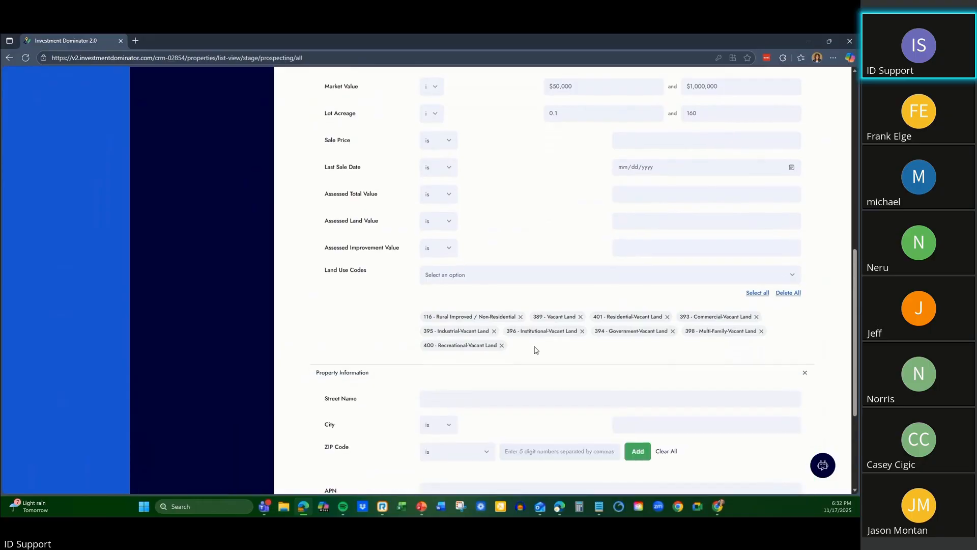
scroll(540, 349, down, 4)
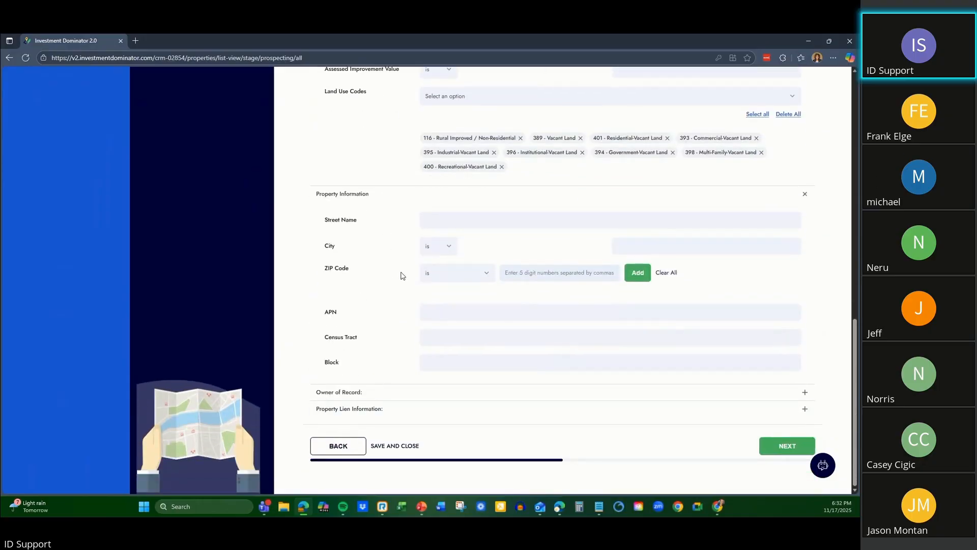
Expand the Owner of Record filters and set the ownership type to Both.
click(395, 390)
scroll(500, 332, down, 4)
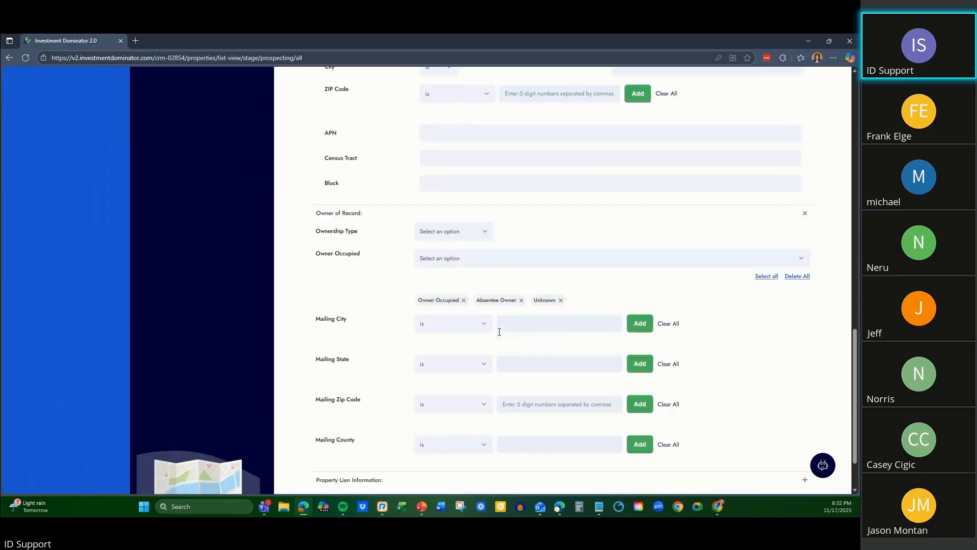
click(450, 234)
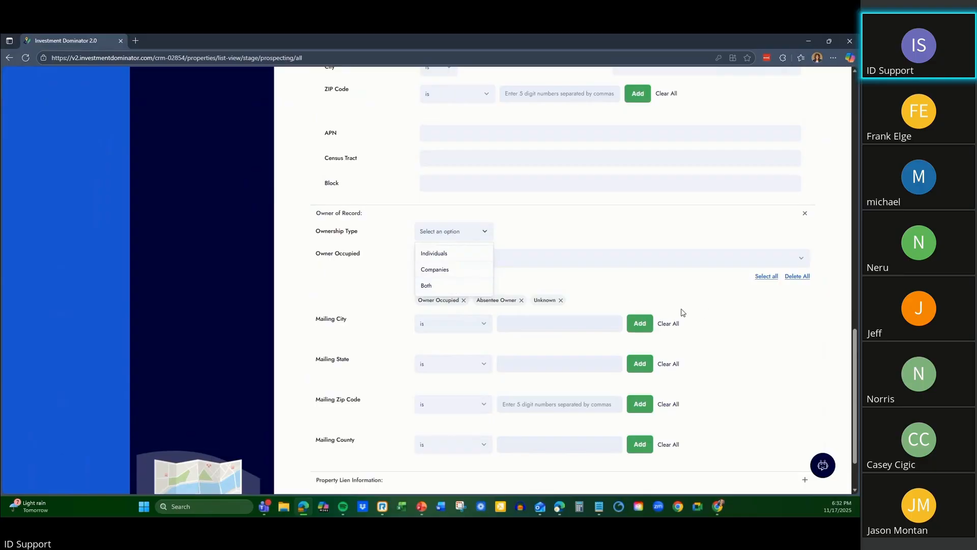
scroll(593, 311, down, 2)
click(430, 214)
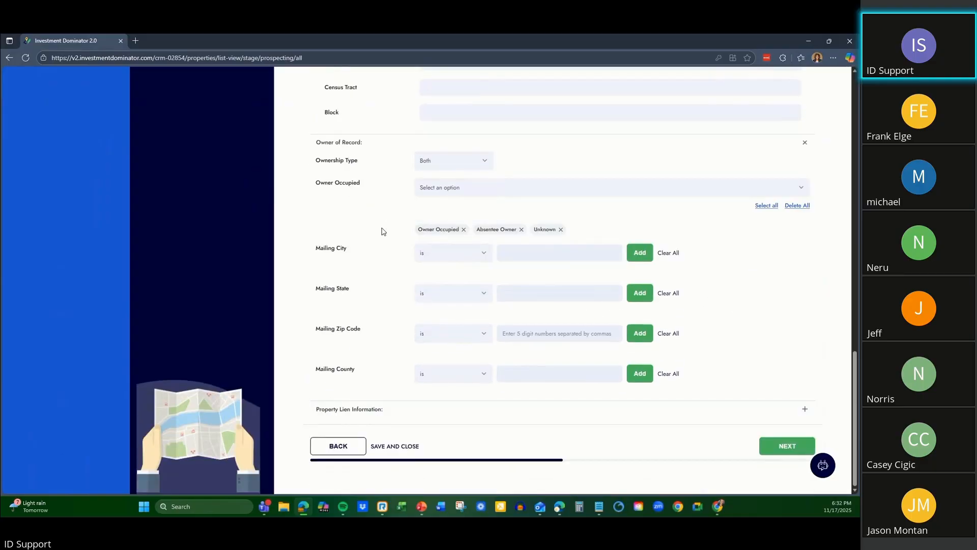
Review the mortgage amount and tax delinquent year filters under Property Lien Information, and continue to the summary of the selected criteria.
click(414, 412)
scroll(336, 316, down, 1)
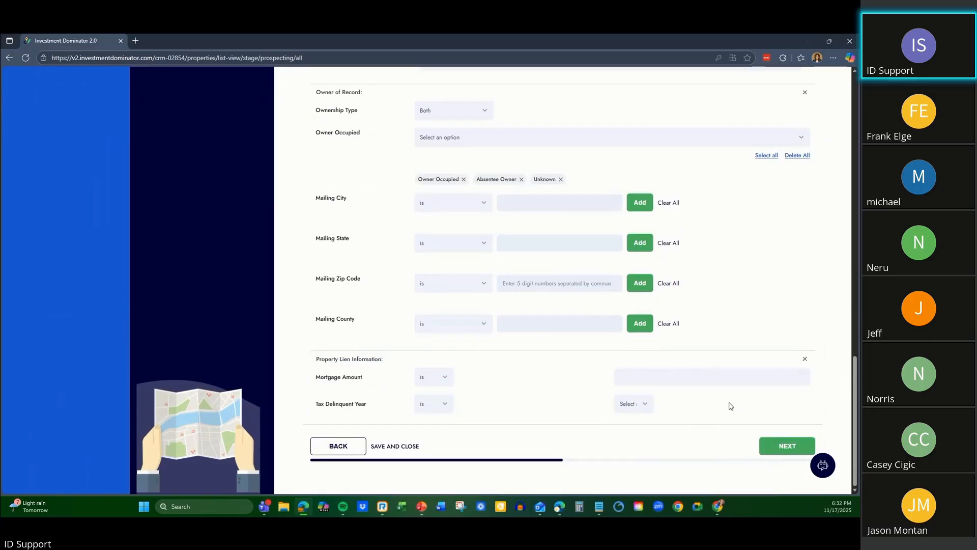
click(781, 449)
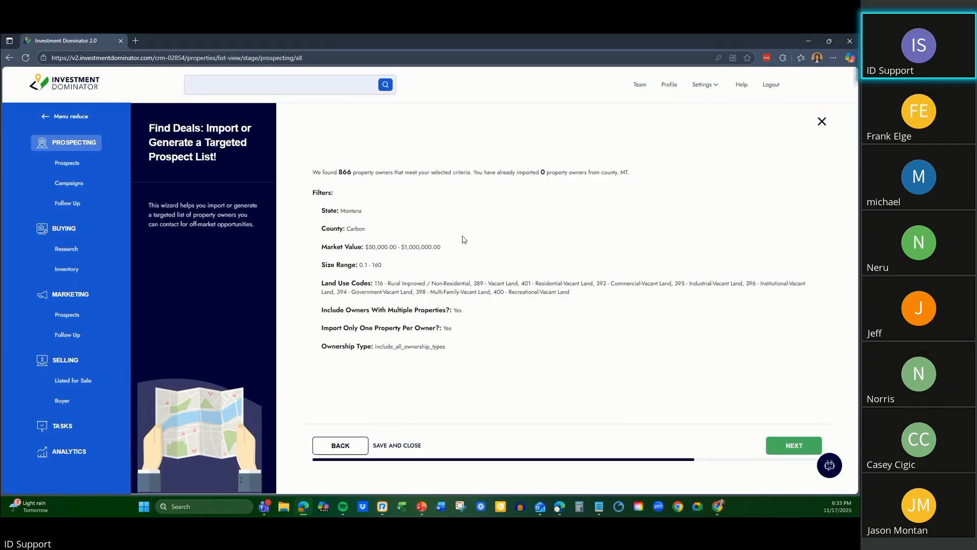
Continue to the import finalization and set the number of records to import to 10.
click(792, 446)
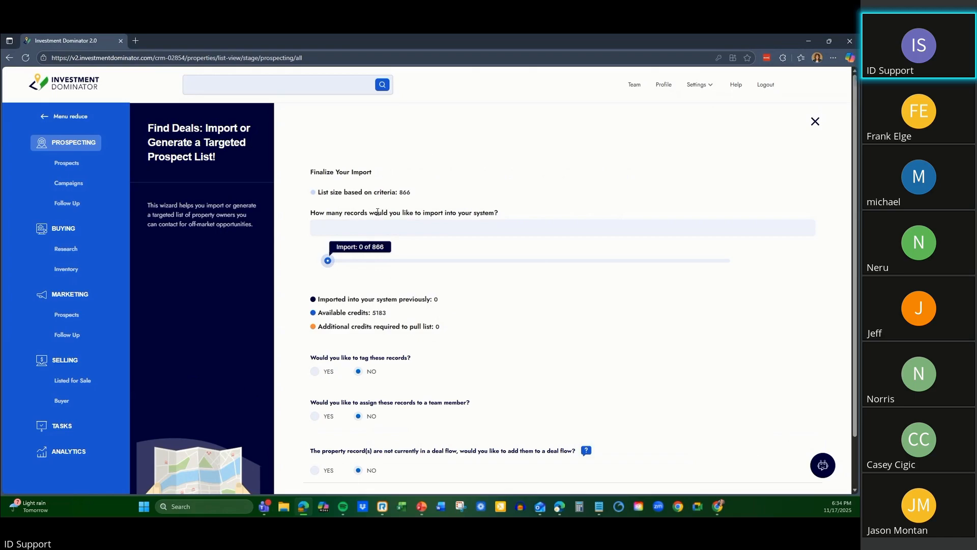
click(448, 226)
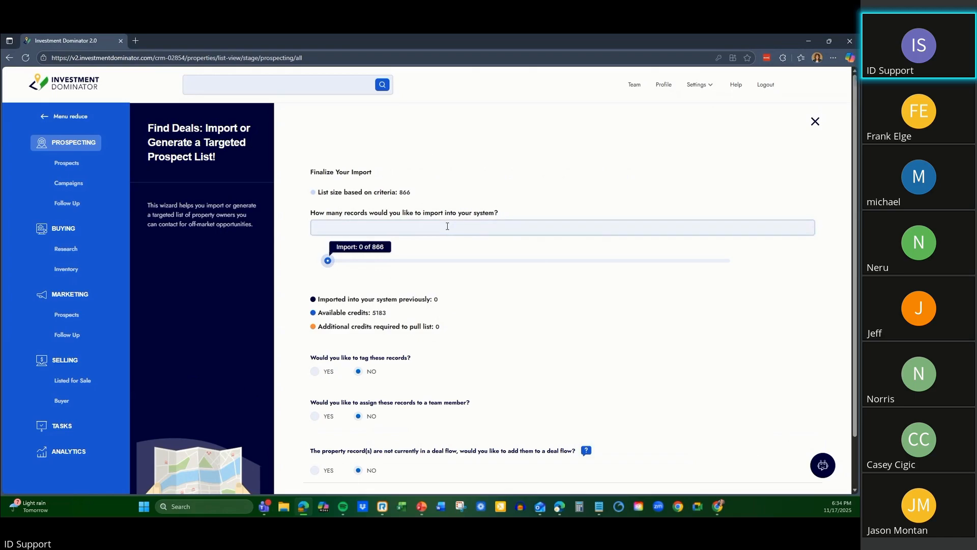
text(10)
Check the previously imported record count and the available data credits.
drag(314, 298, 451, 296)
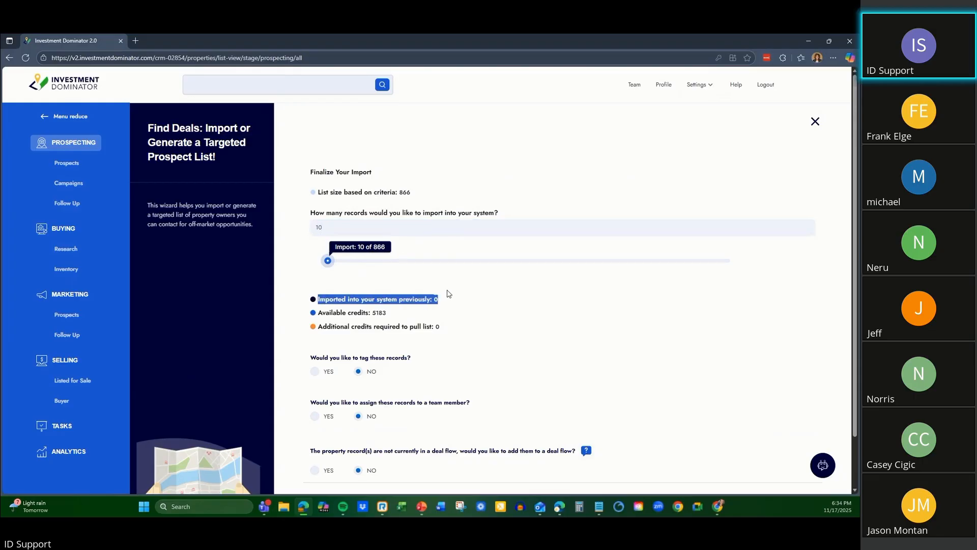
click(484, 332)
drag(316, 314, 393, 314)
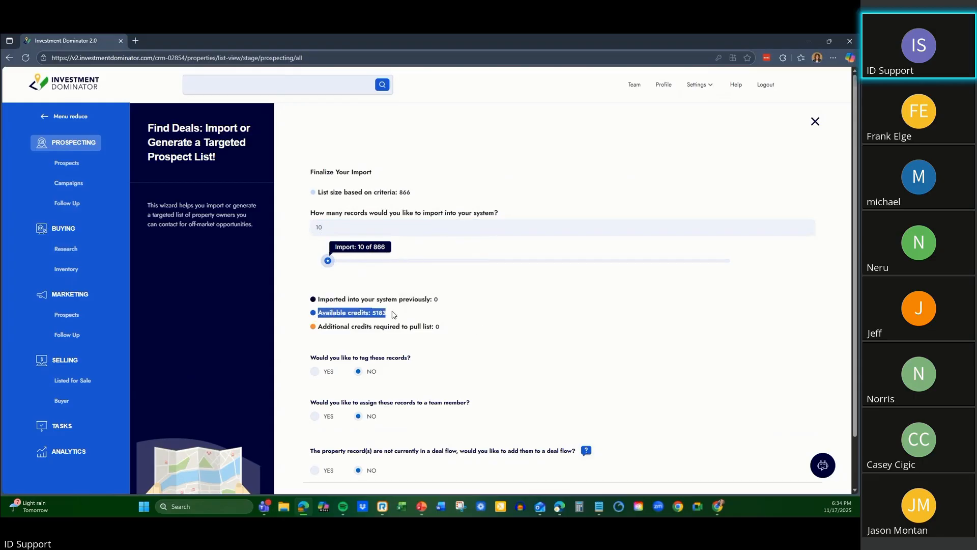
click(481, 344)
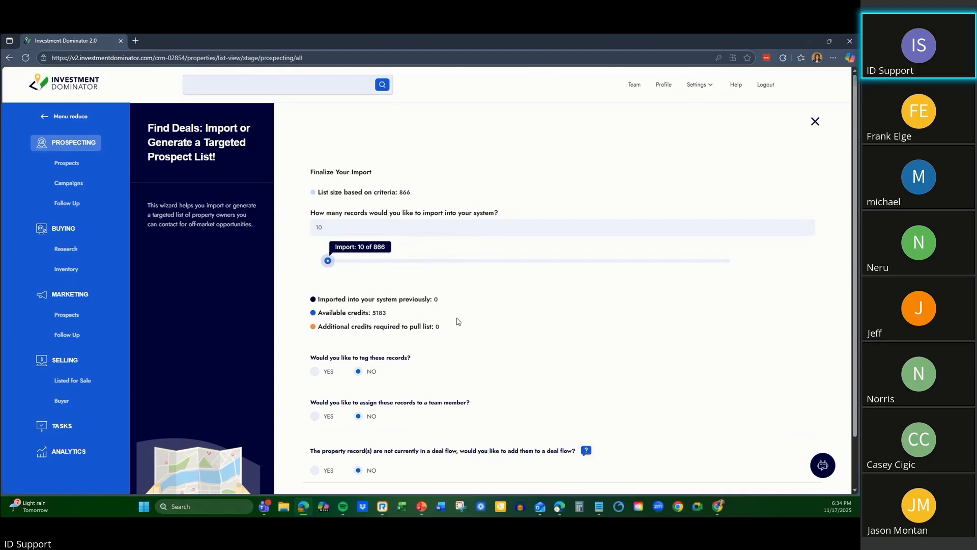
Choose to tag the imported records and add the new tag "Carbon County, Montana 111725".
scroll(456, 321, down, 2)
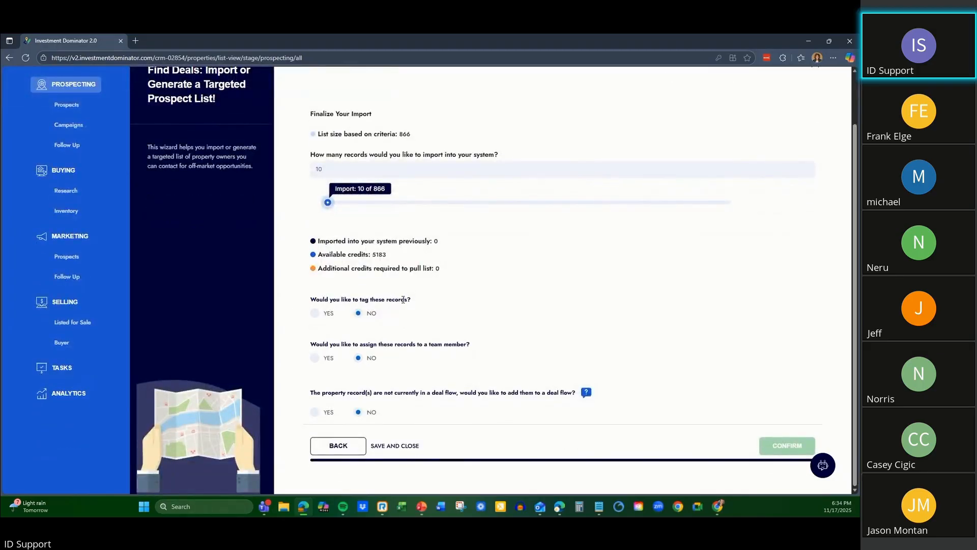
click(315, 313)
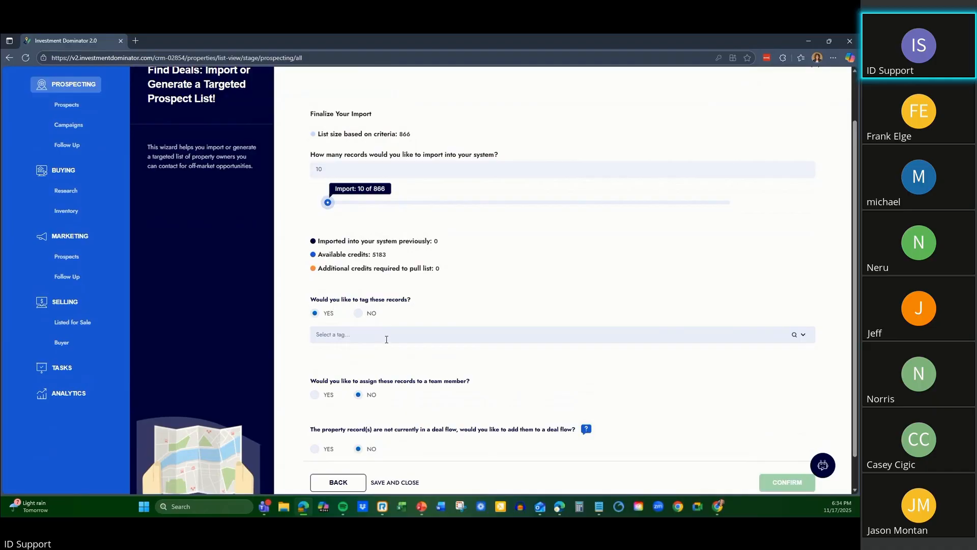
click(392, 334)
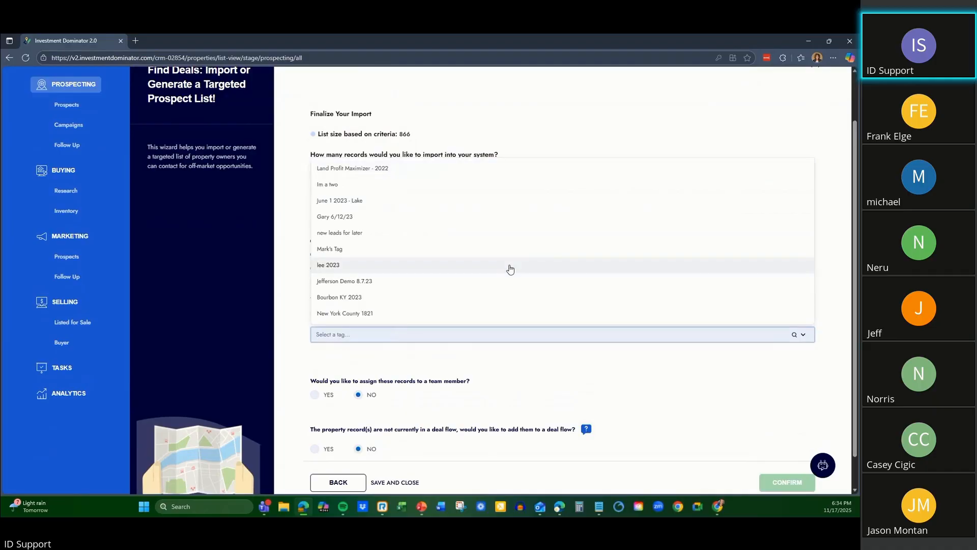
text(Carb)
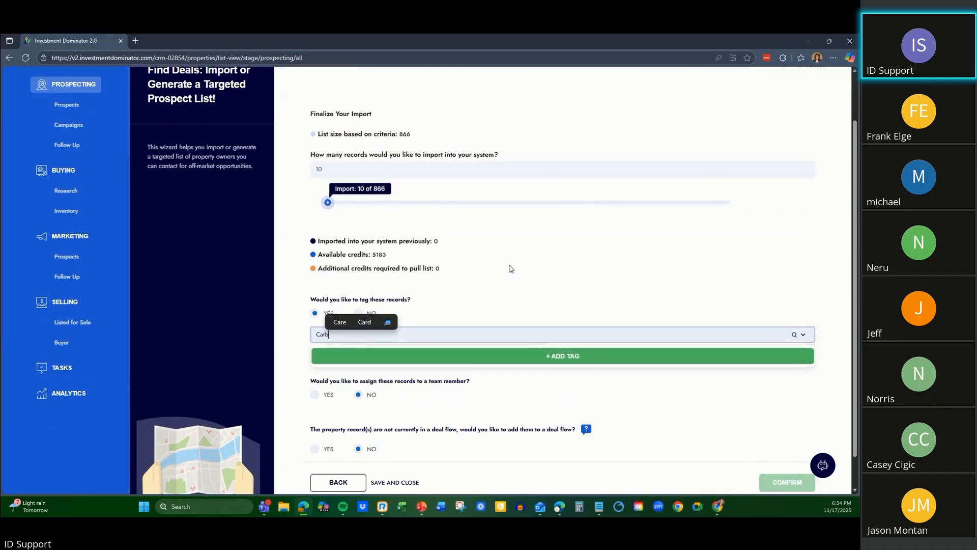
text(on County, )
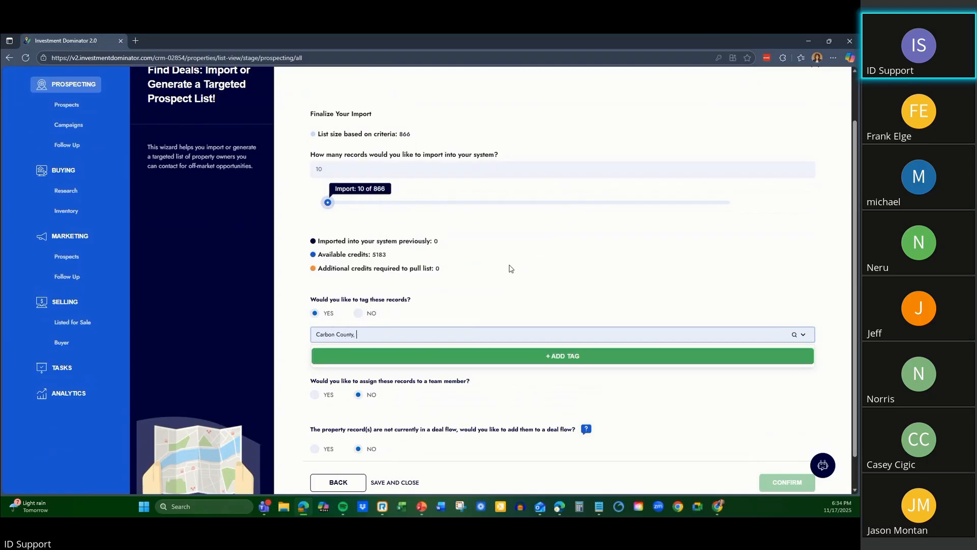
text(Montana)
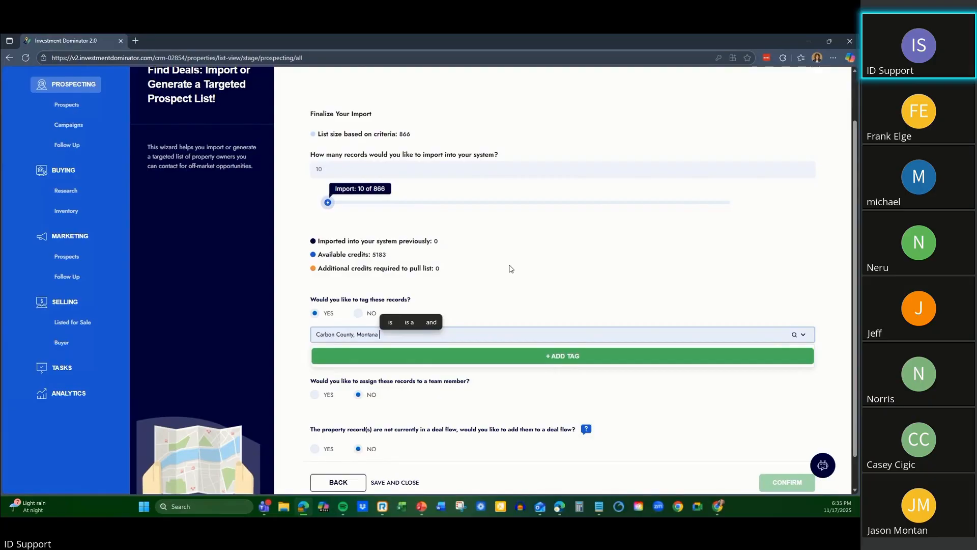
text(1725)
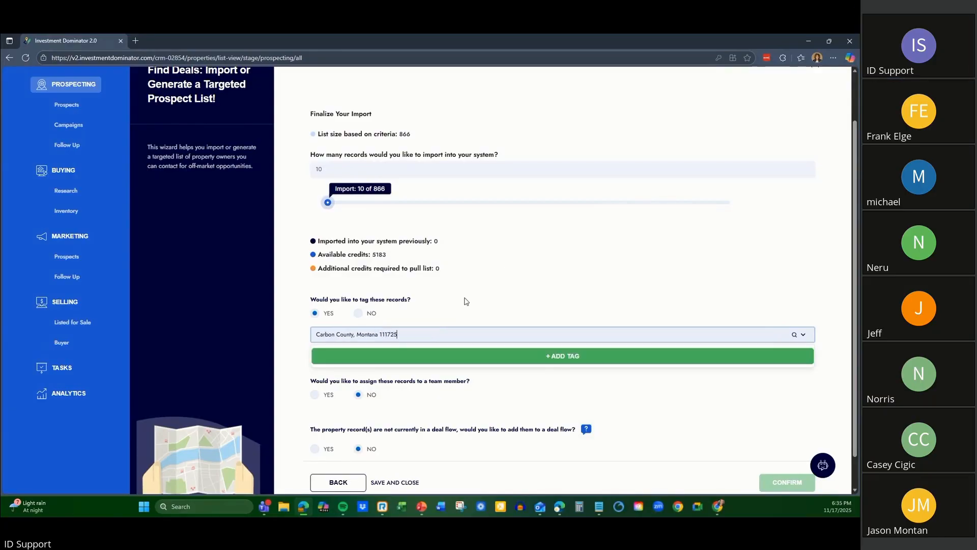
click(569, 356)
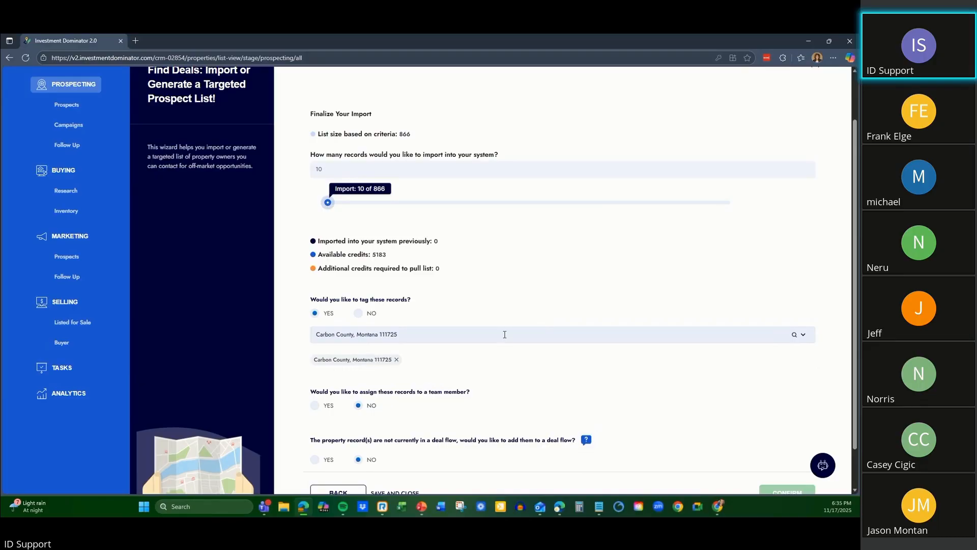
Enable assigning the records to a team member, view the selectable users, and set the assignment back to No.
scroll(541, 316, down, 1)
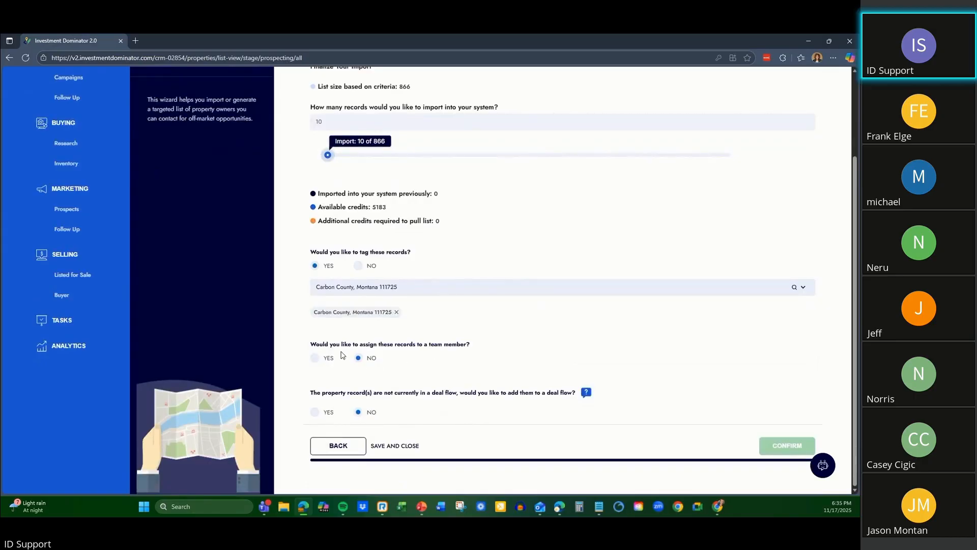
click(315, 359)
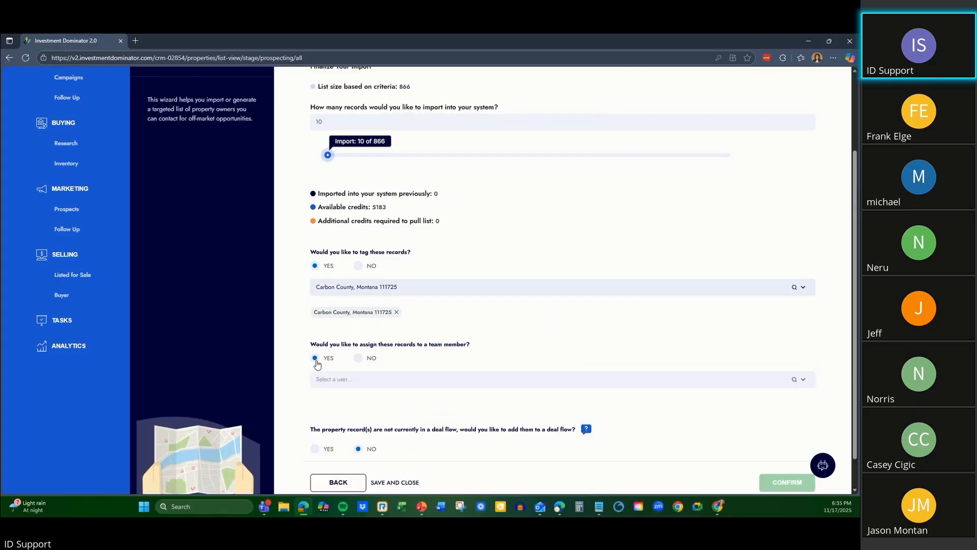
click(374, 380)
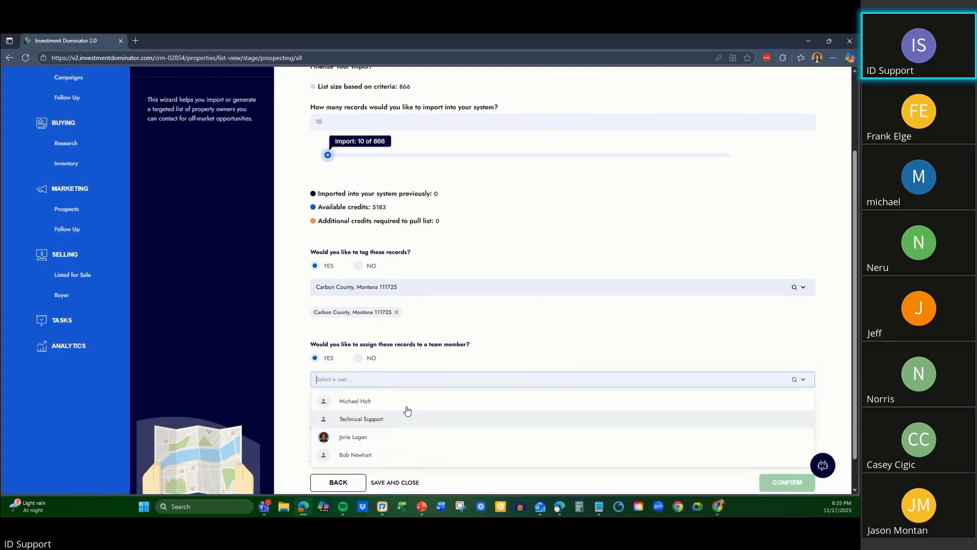
click(516, 340)
click(368, 359)
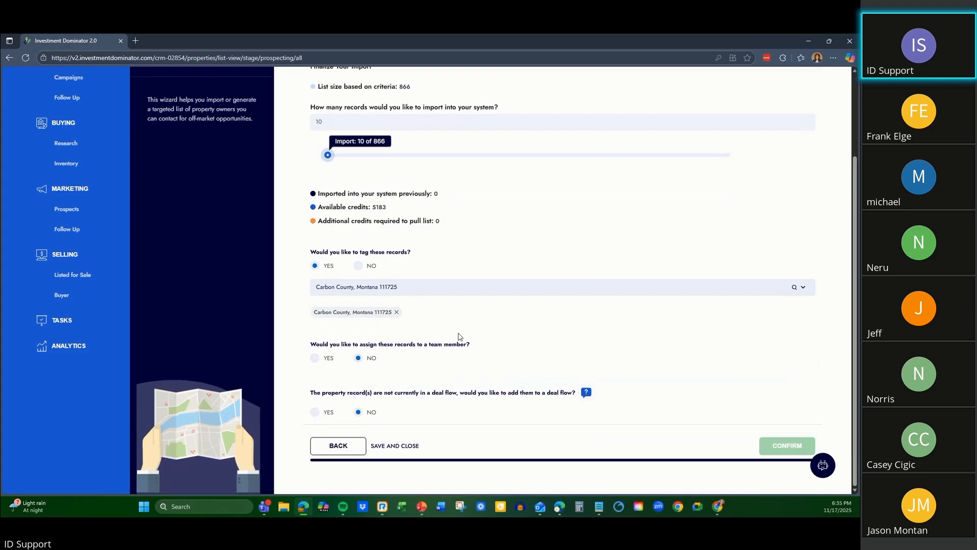
Try the team member assignment and deal flow options for the records, and return both to No.
click(313, 414)
click(313, 413)
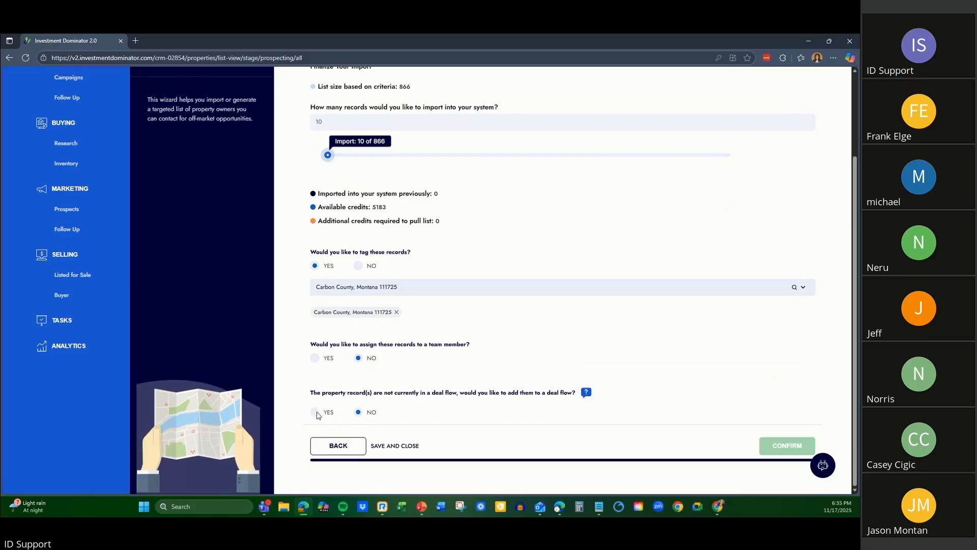
mouse_move(586, 393)
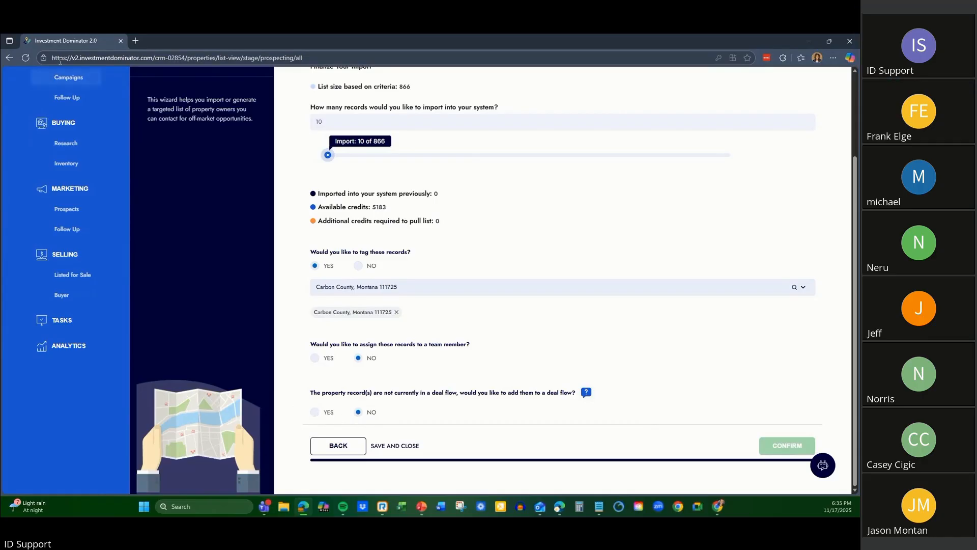
click(315, 359)
click(359, 358)
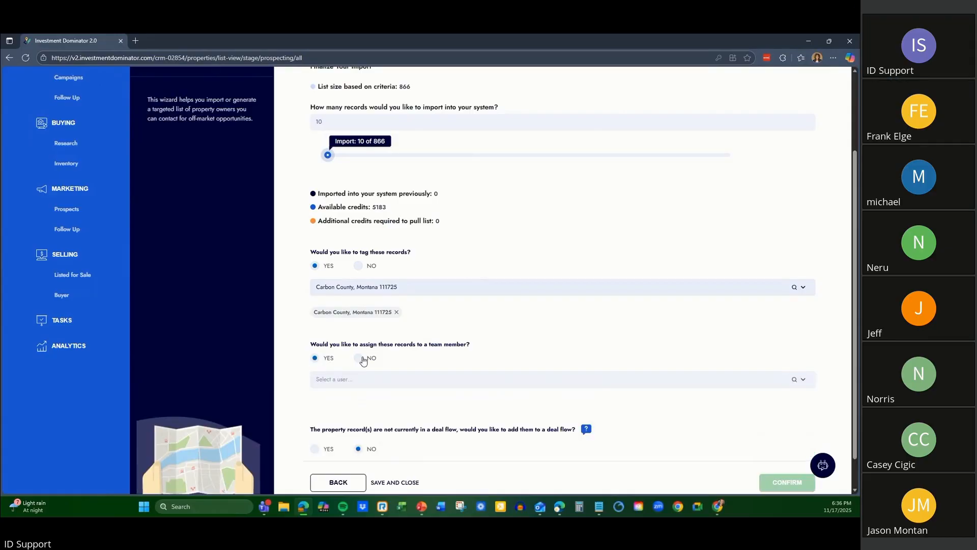
click(315, 415)
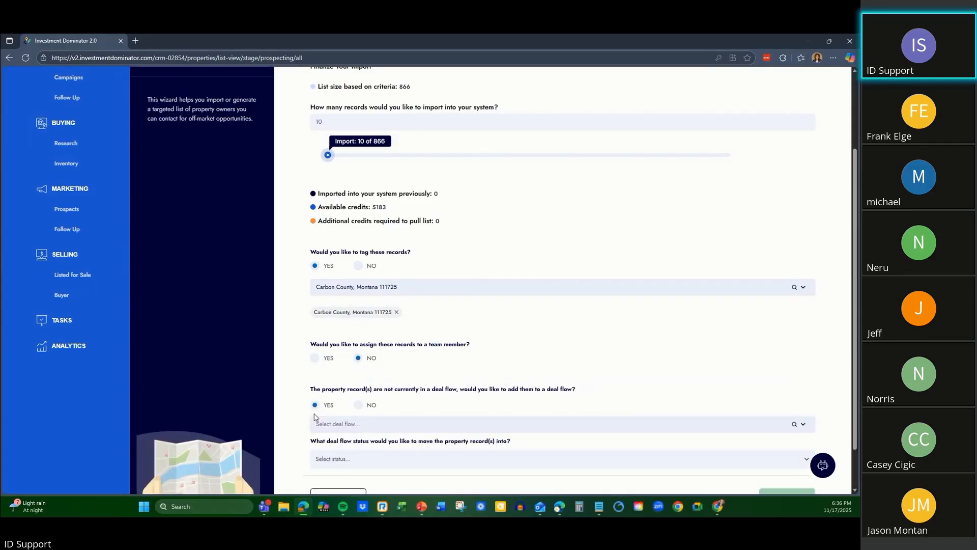
click(358, 413)
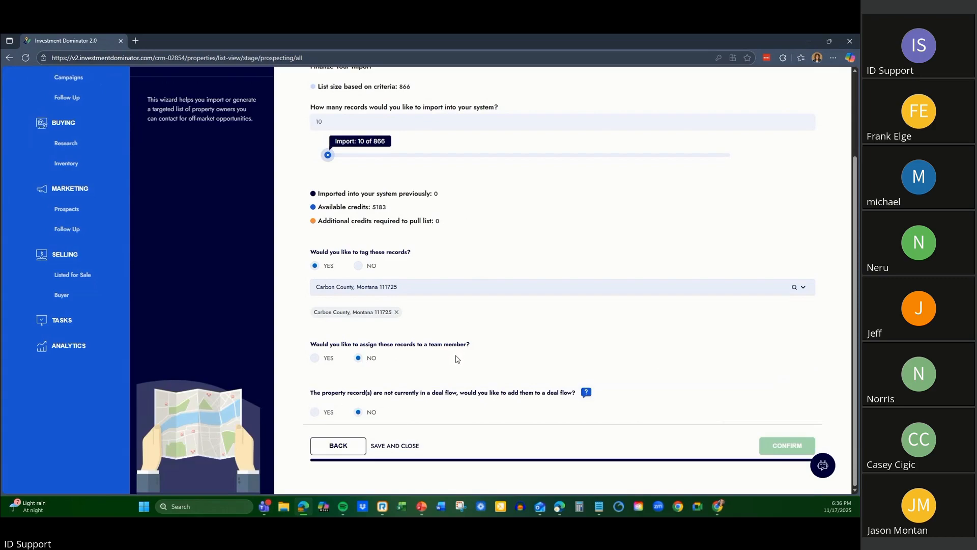
Review the import settings and the list criteria in the Save and Close dialog, and return without saving.
scroll(492, 384, up, 2)
scroll(491, 381, down, 2)
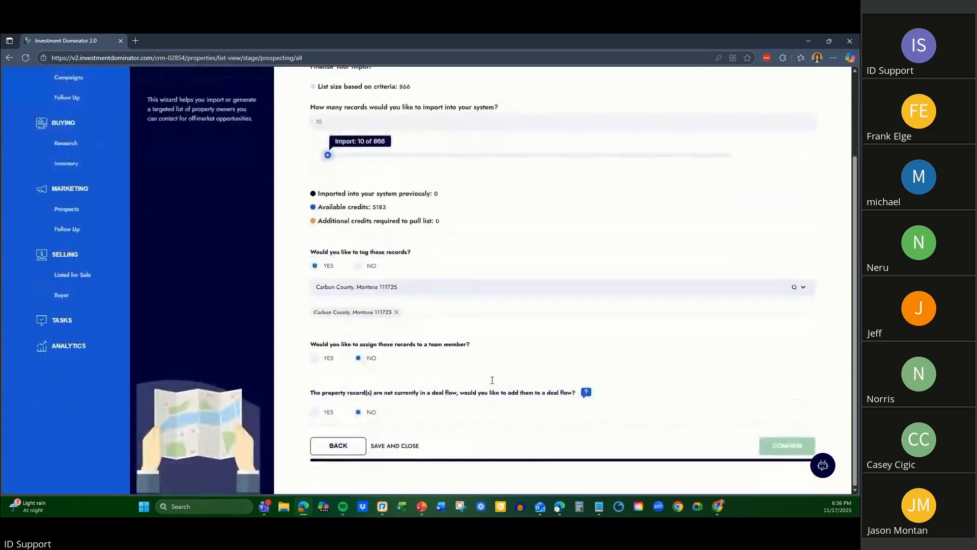
scroll(540, 320, up, 2)
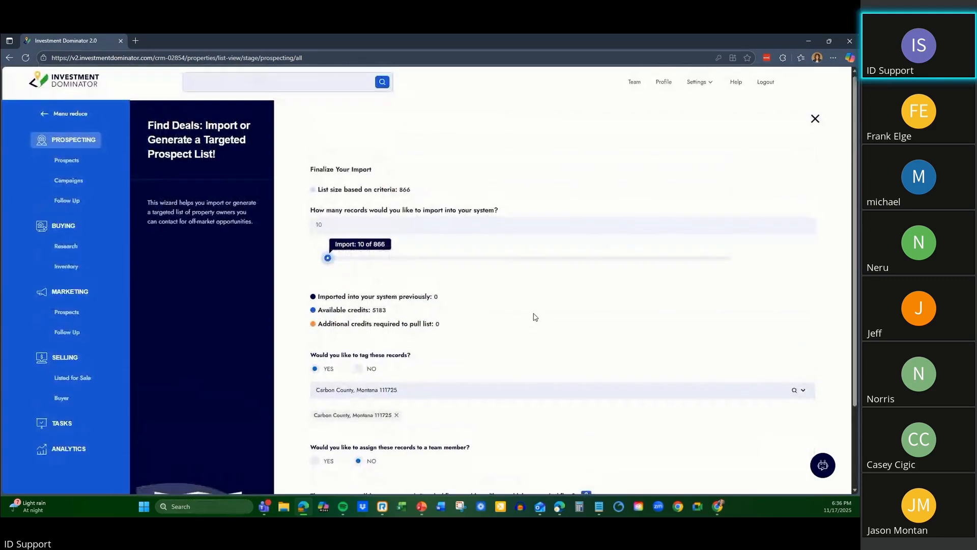
scroll(519, 339, down, 2)
click(390, 447)
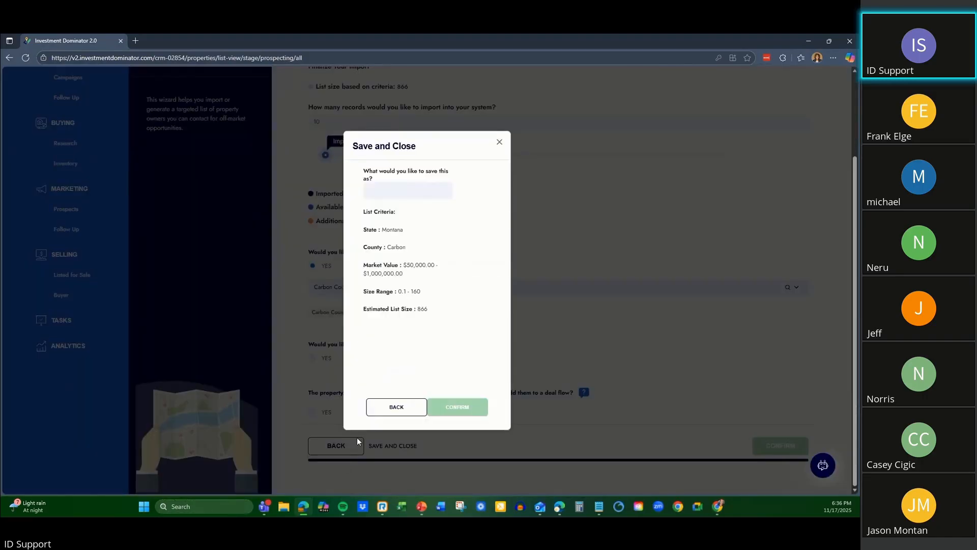
click(400, 409)
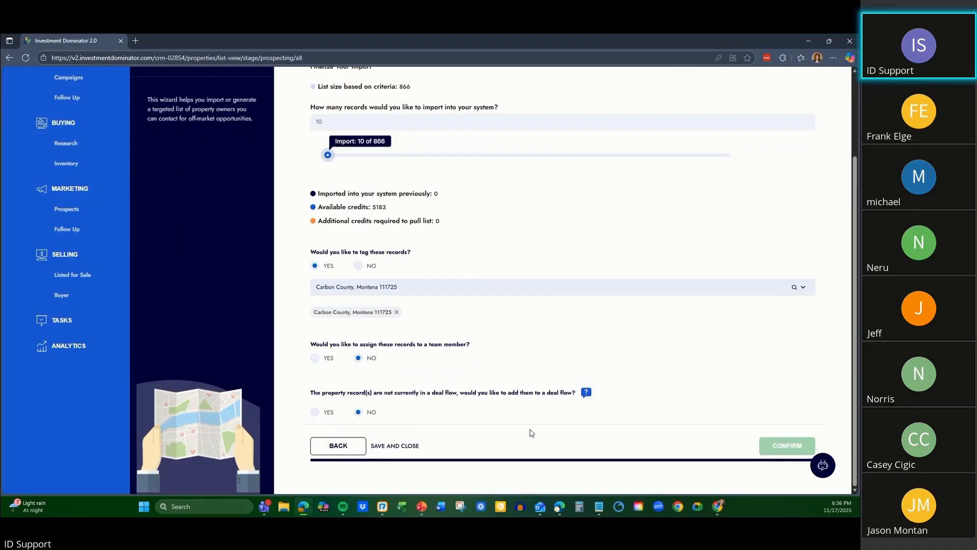
Save the list criteria as "Carbon County, Montana" and close the wizard.
click(385, 447)
click(389, 189)
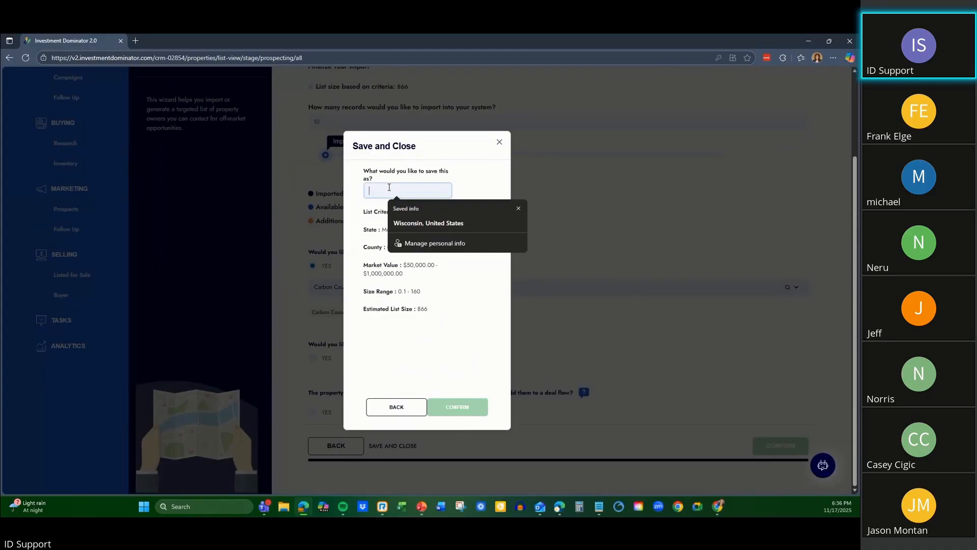
text(Mon)
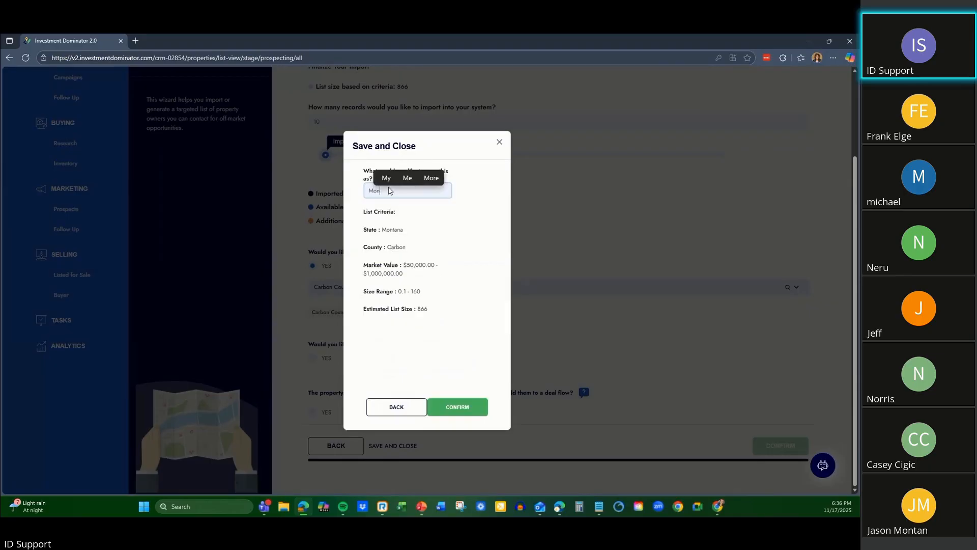
key(BackSpace)
key(BackSpace)
key(BackSpace)
text(Carbon Cou)
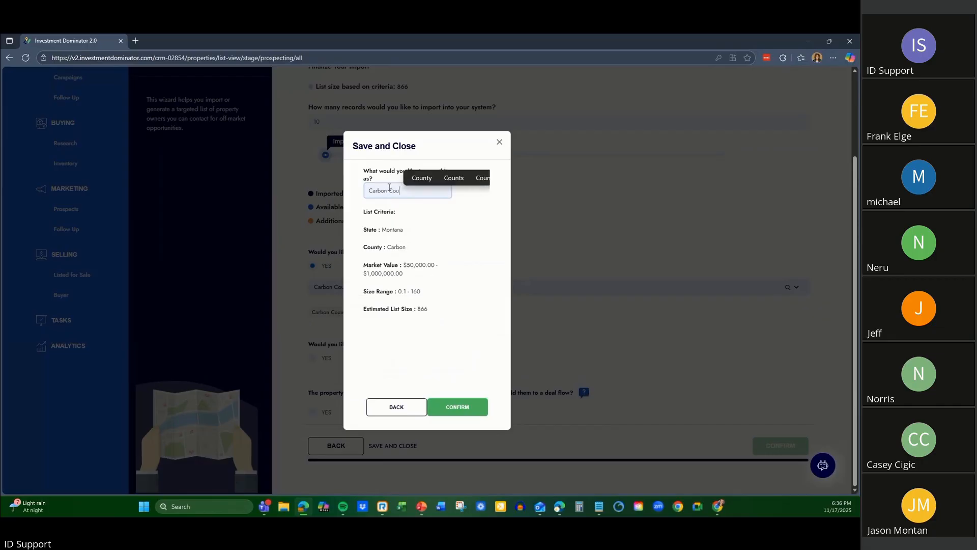
text(nty)
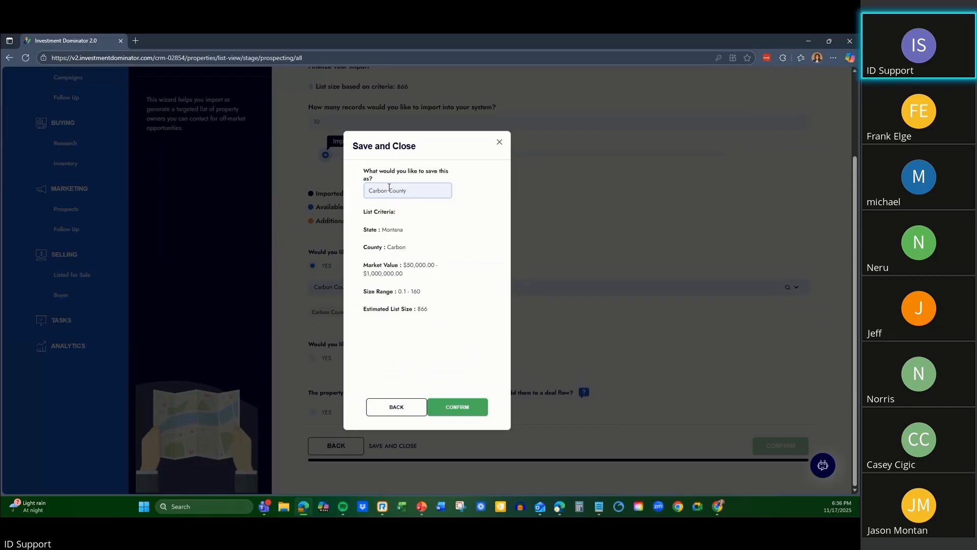
text(, Montana)
click(454, 408)
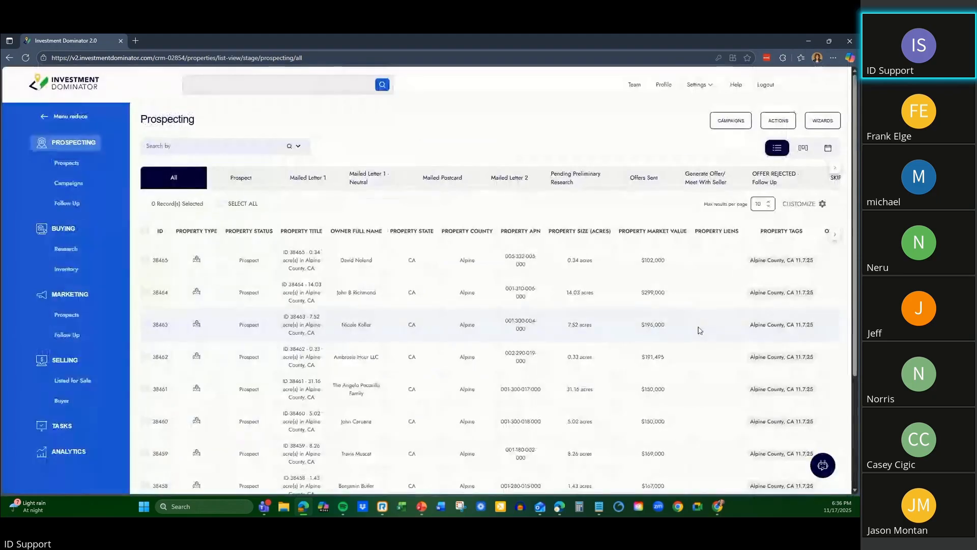
Reopen the Find Deals wizard and load the saved criteria "Carbon County, Montana".
click(825, 120)
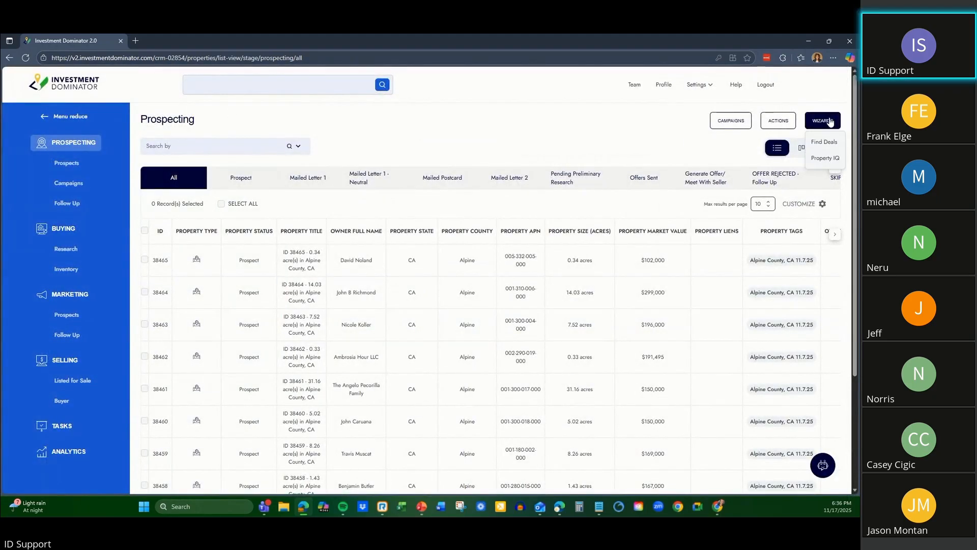
click(821, 139)
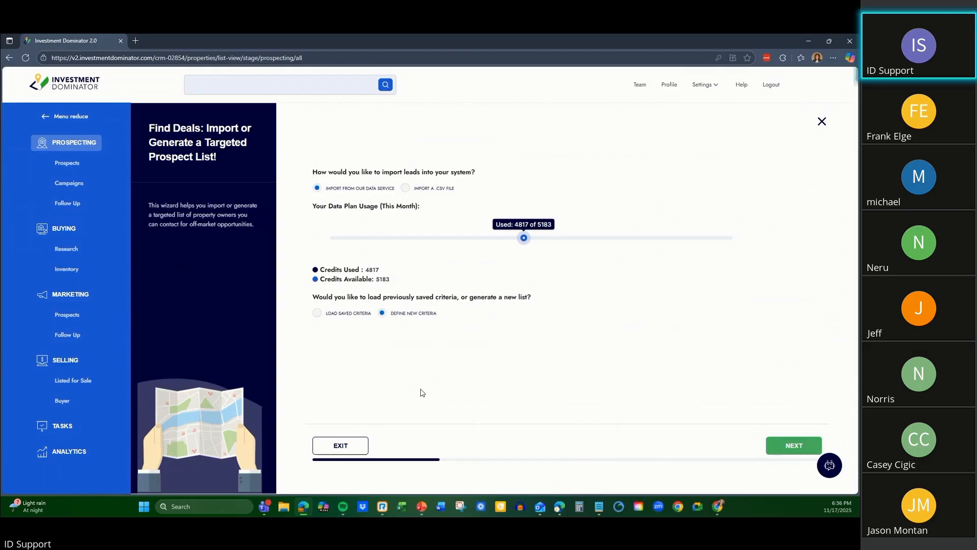
click(348, 315)
click(355, 334)
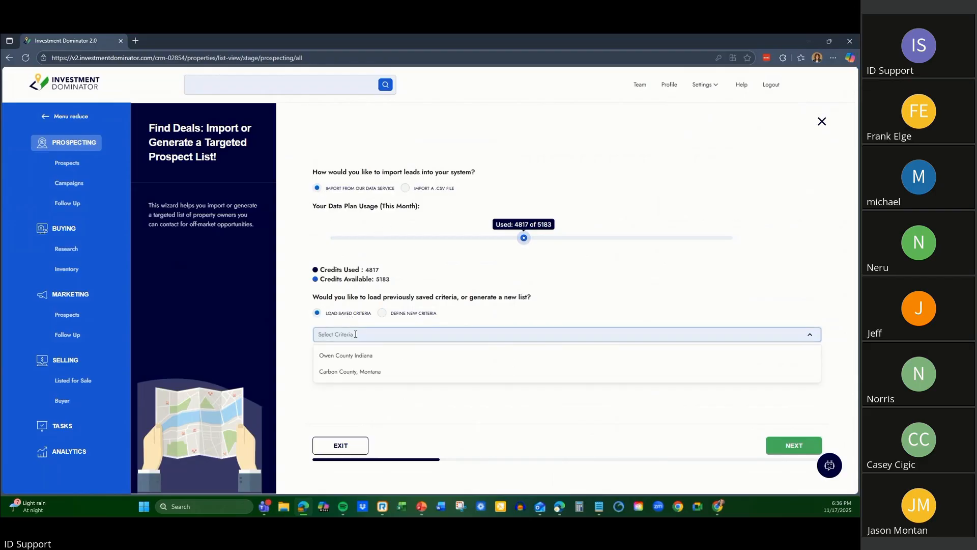
click(371, 372)
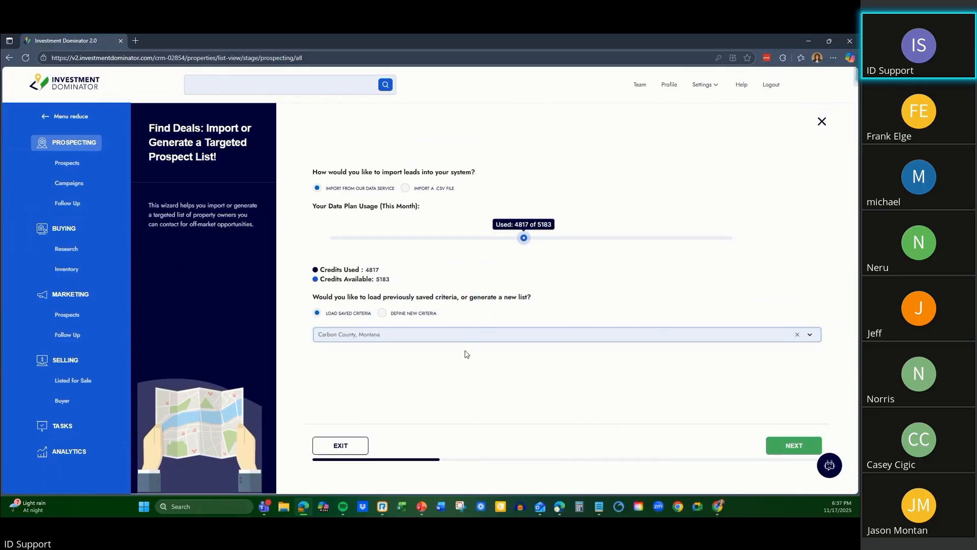
Advance through the loaded list criteria and filter summary to the Finalize Your Import page, keeping the saved filters.
click(794, 444)
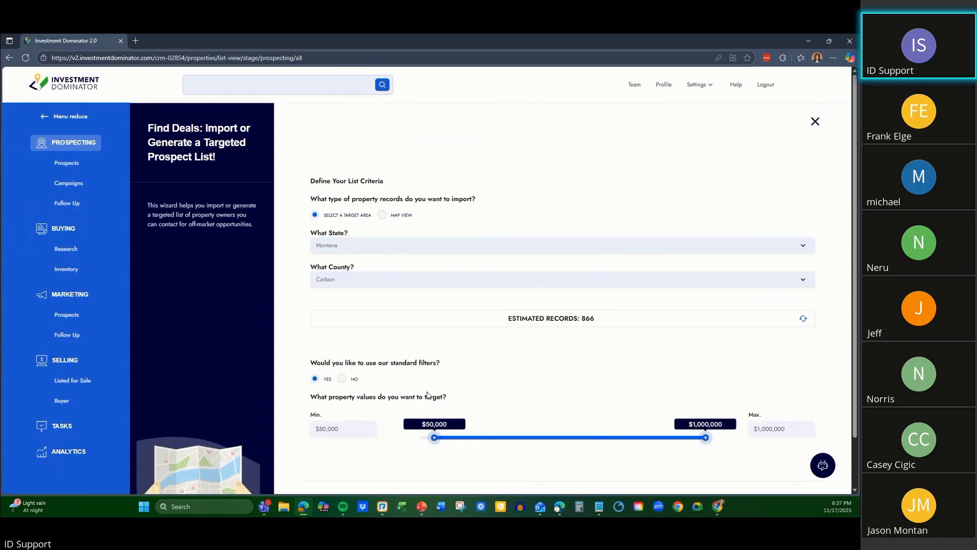
scroll(785, 421, down, 3)
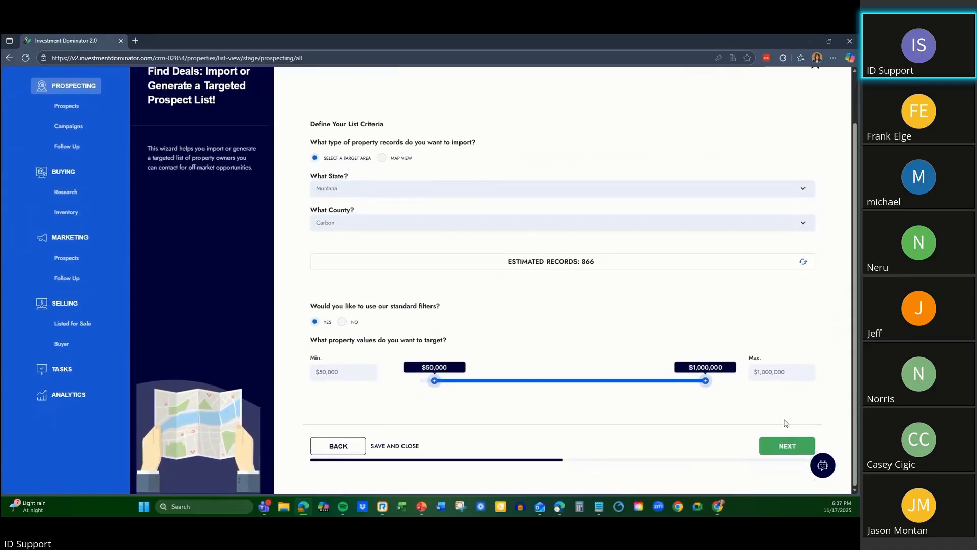
click(784, 446)
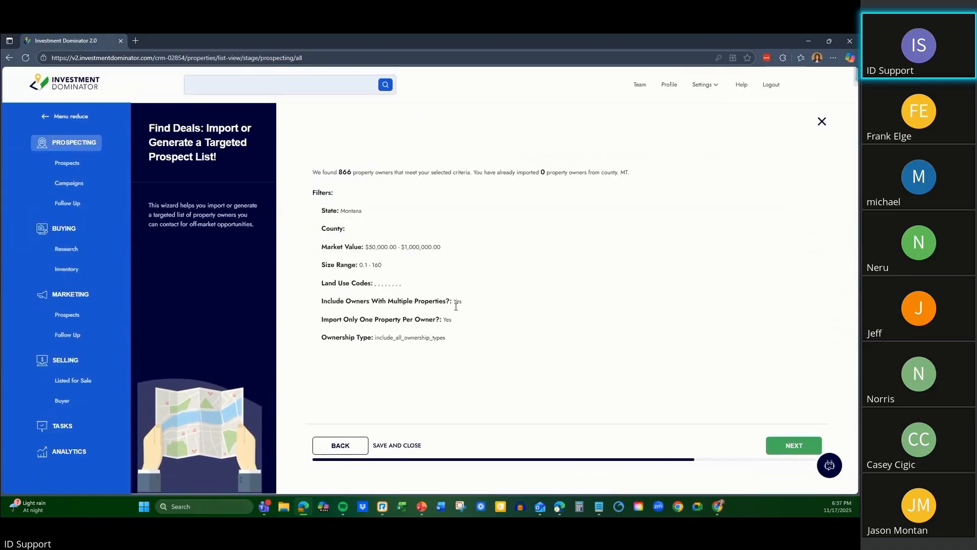
click(784, 447)
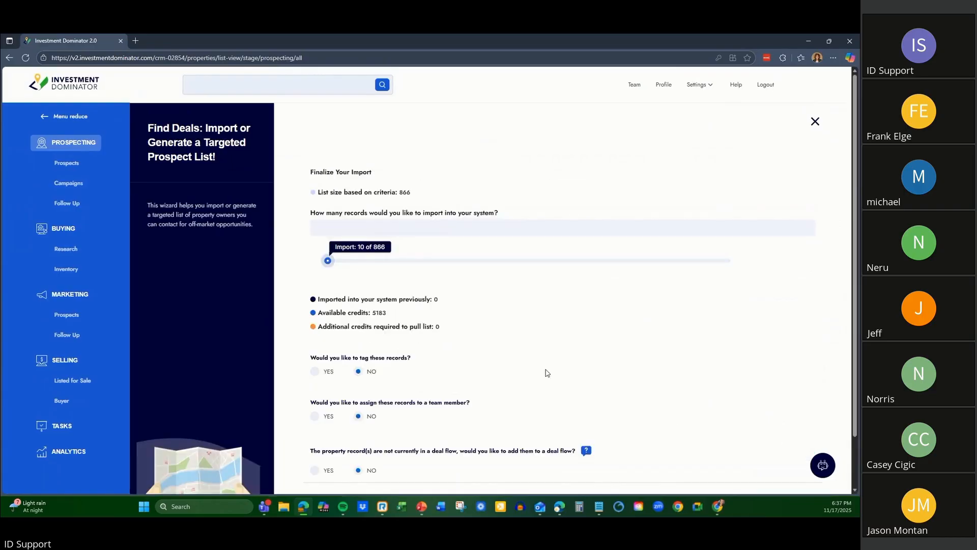
scroll(468, 334, down, 1)
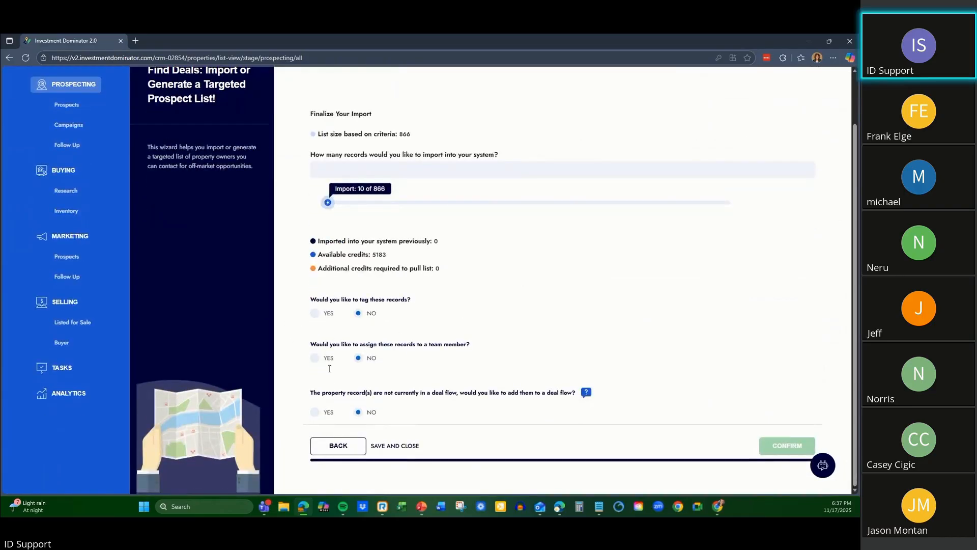
Try the deal flow and team member assignment options once more, leaving both set to No.
click(316, 414)
click(316, 414)
click(316, 414)
click(316, 415)
click(316, 359)
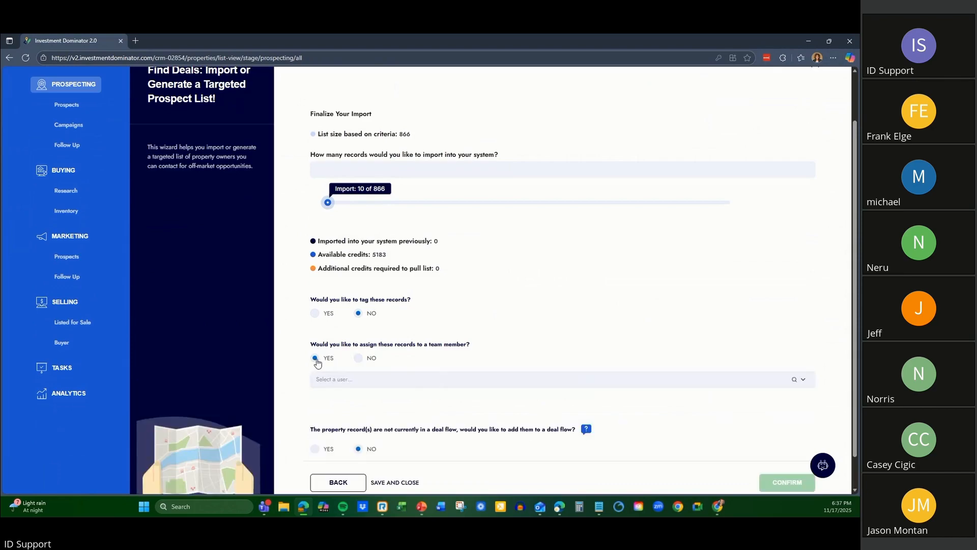
click(359, 358)
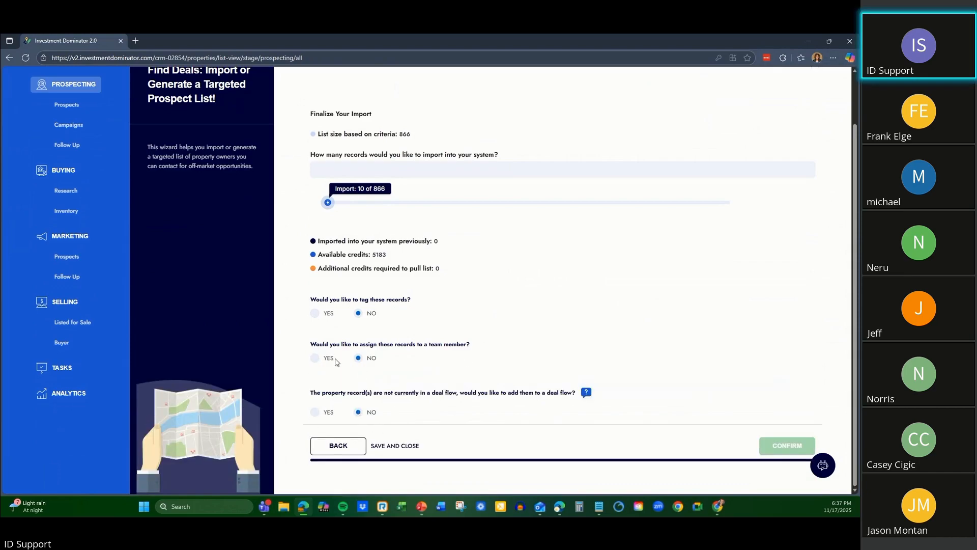
Try the option to tag the records, return to the filter summary and close the wizard without importing.
click(315, 313)
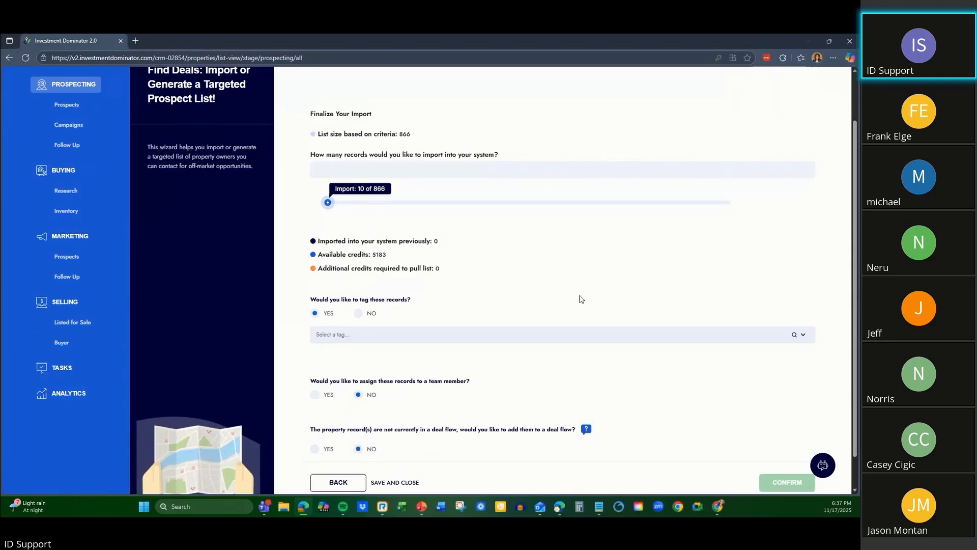
scroll(480, 320, down, 1)
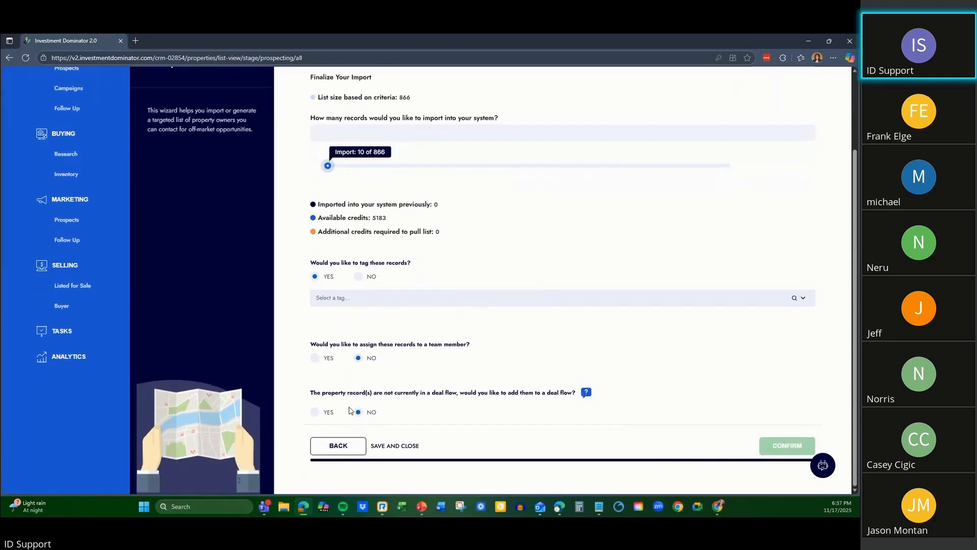
scroll(677, 374, up, 2)
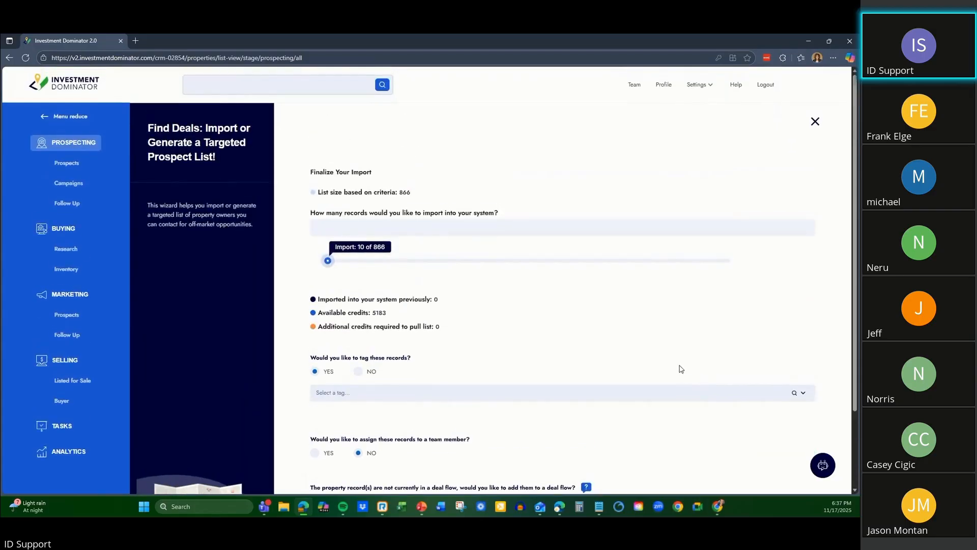
scroll(682, 365, down, 2)
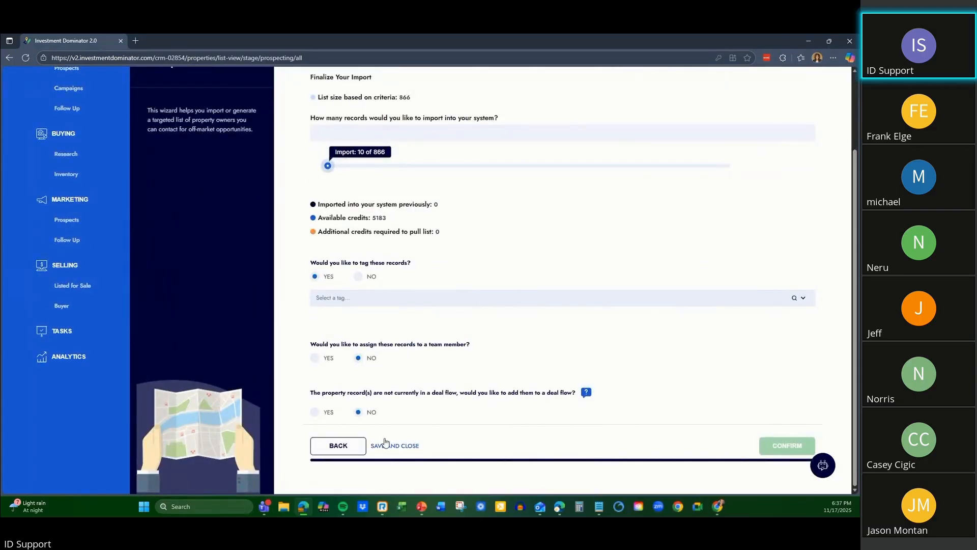
click(338, 446)
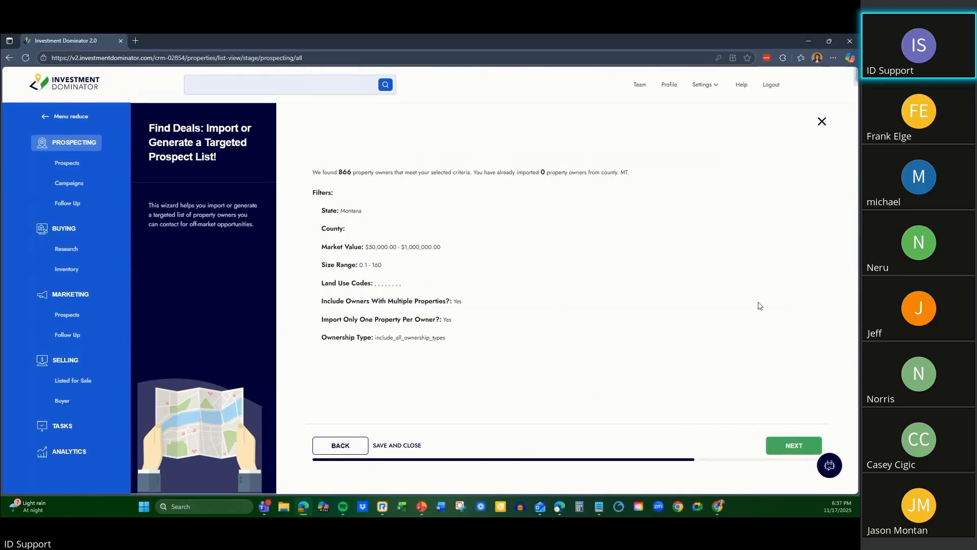
click(822, 121)
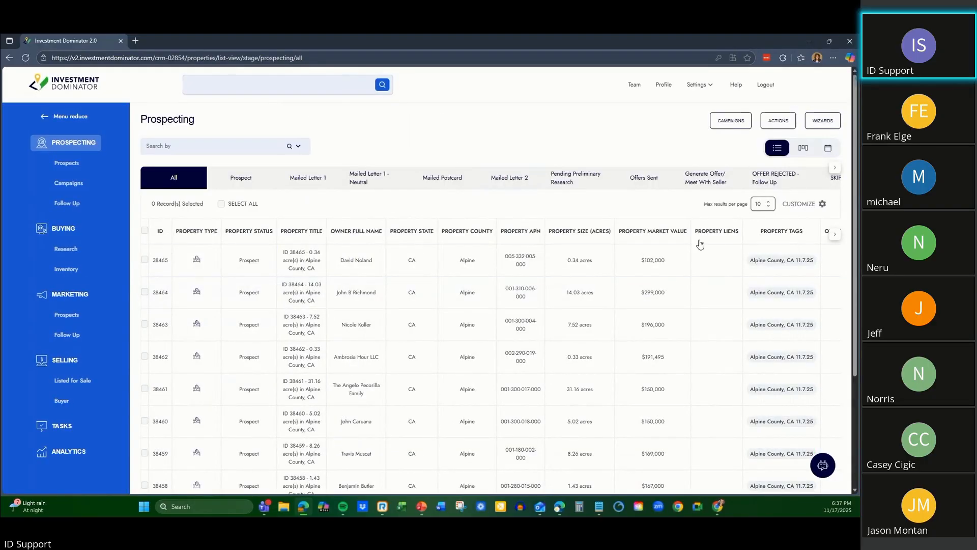
Look over the Prospecting list, select every record across all pages and clear that selection.
scroll(360, 273, down, 3)
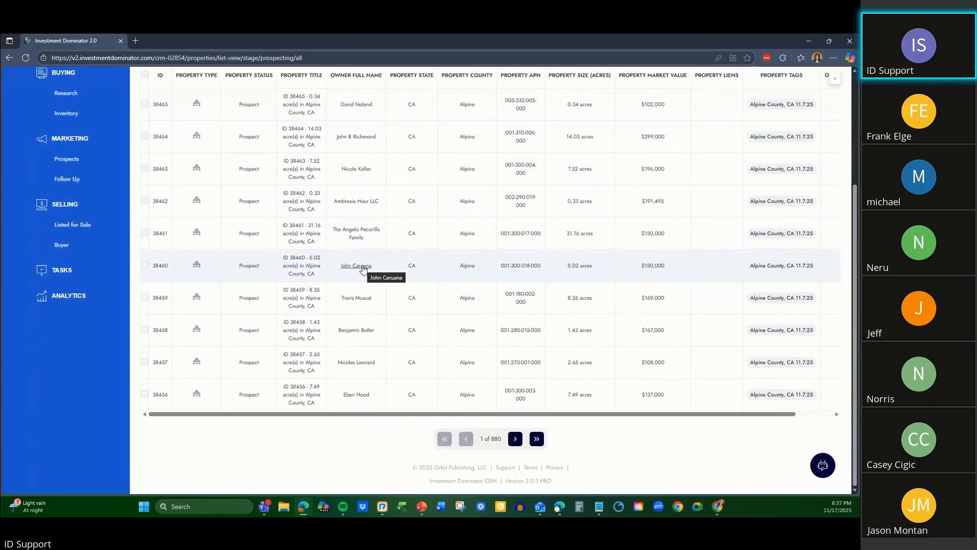
scroll(396, 396, up, 3)
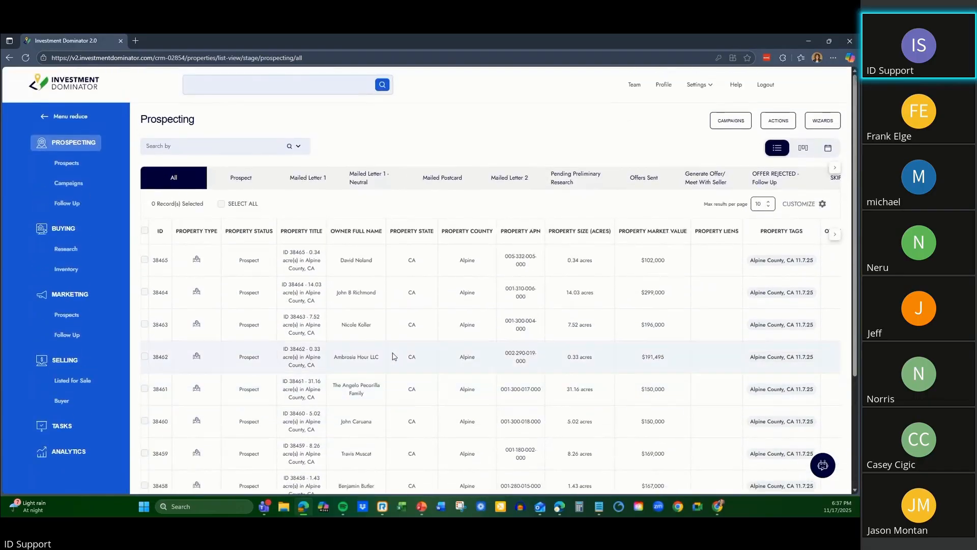
scroll(365, 252, down, 3)
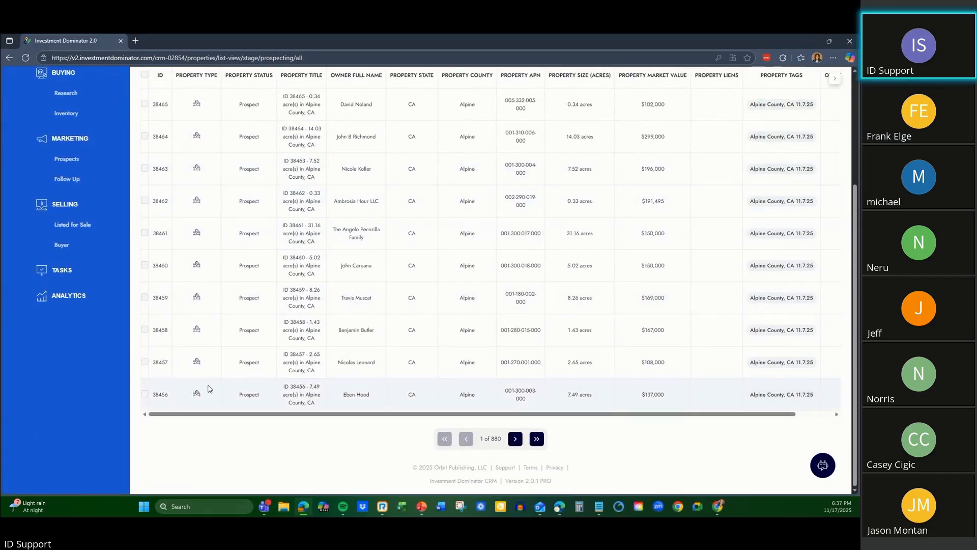
scroll(209, 385, up, 3)
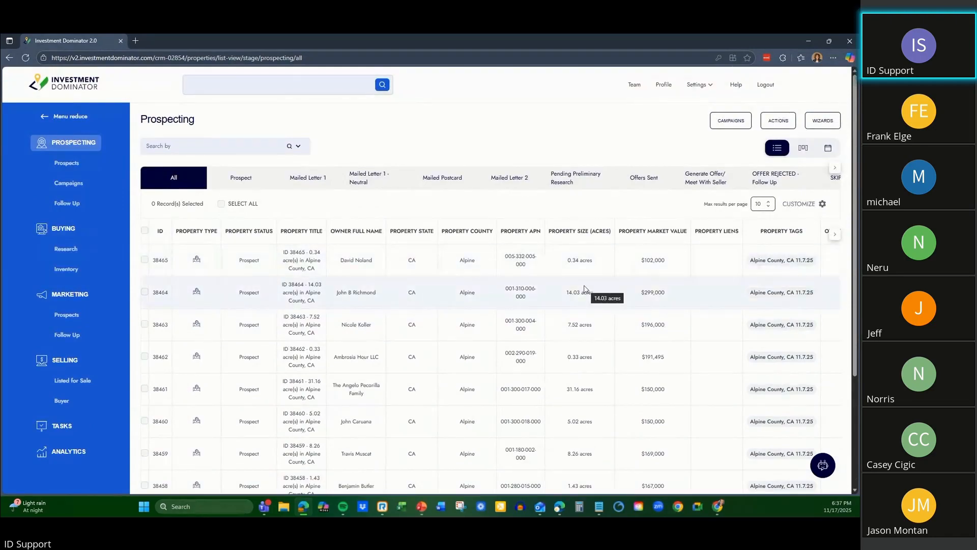
click(221, 205)
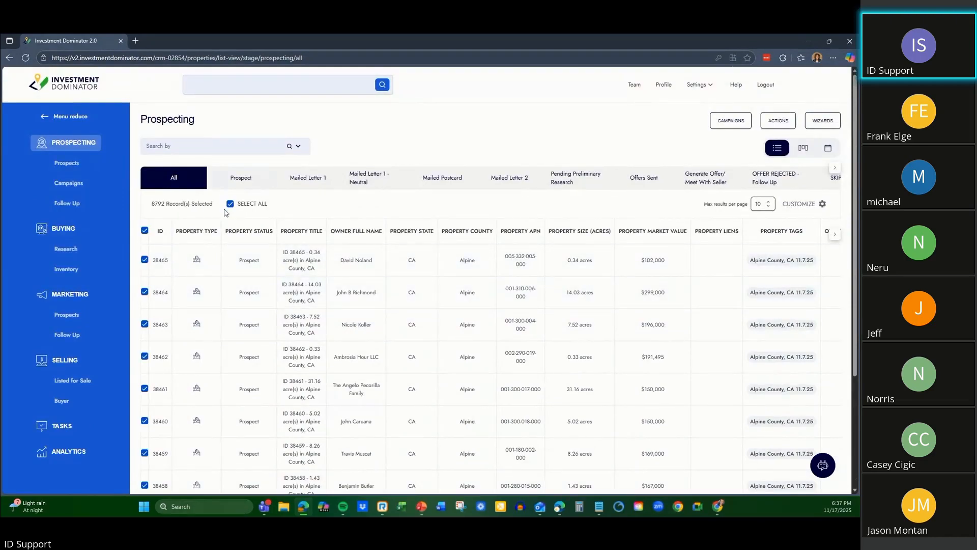
click(230, 203)
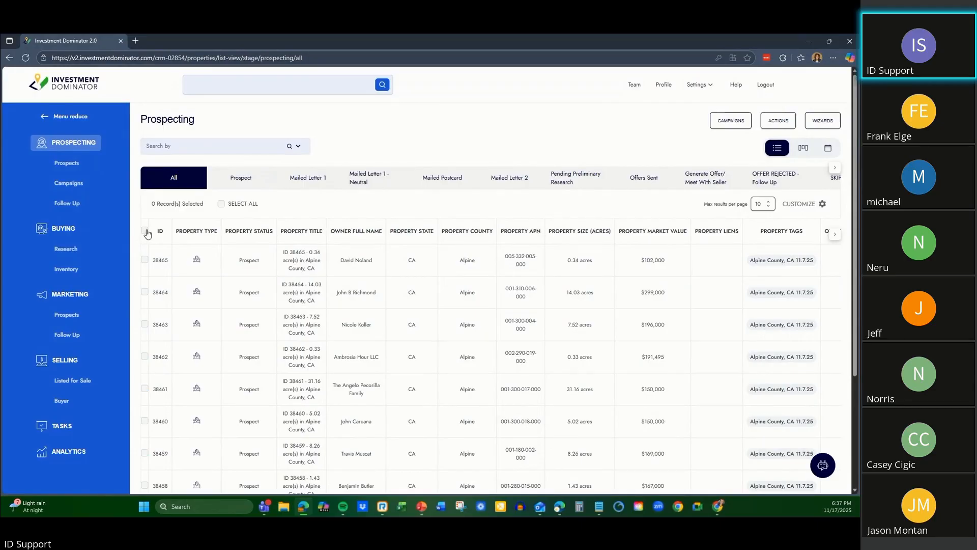
Select only the ten records on the first page of the Prospecting list and look over the selection.
click(145, 232)
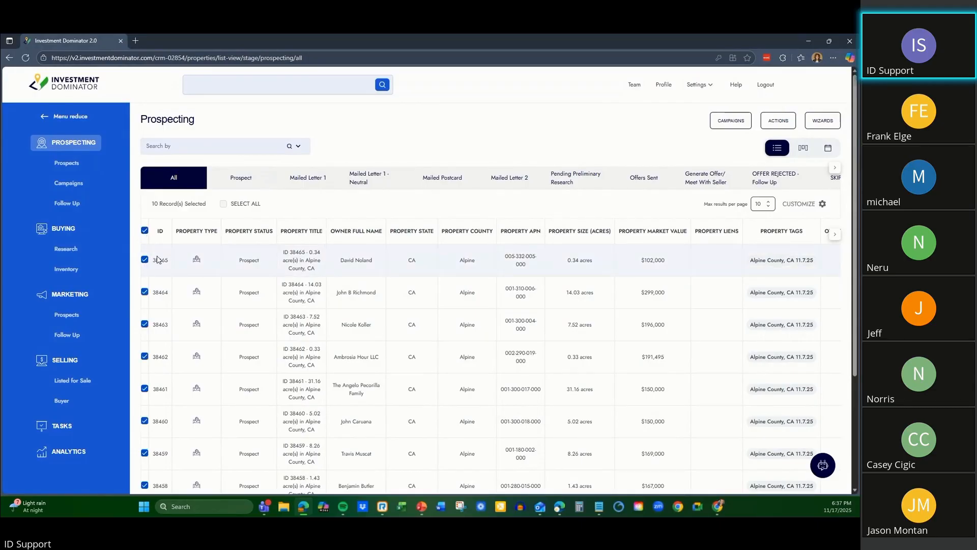
scroll(158, 260, down, 5)
scroll(158, 303, up, 5)
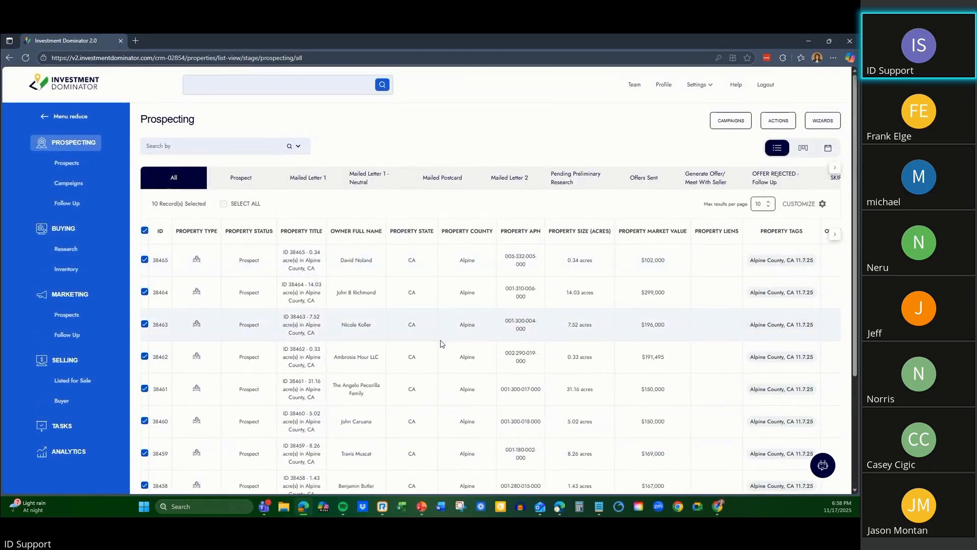
scroll(723, 268, down, 3)
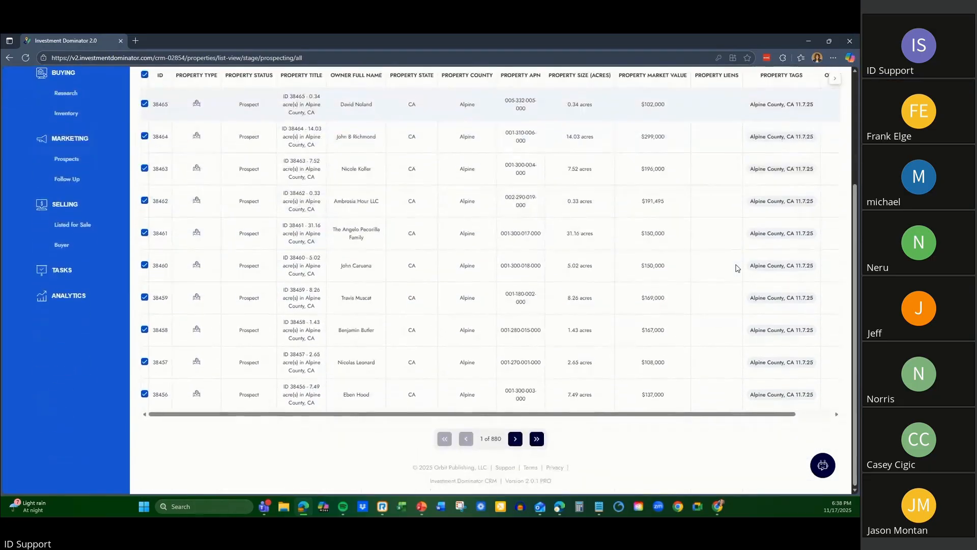
scroll(737, 268, up, 3)
scroll(736, 269, down, 2)
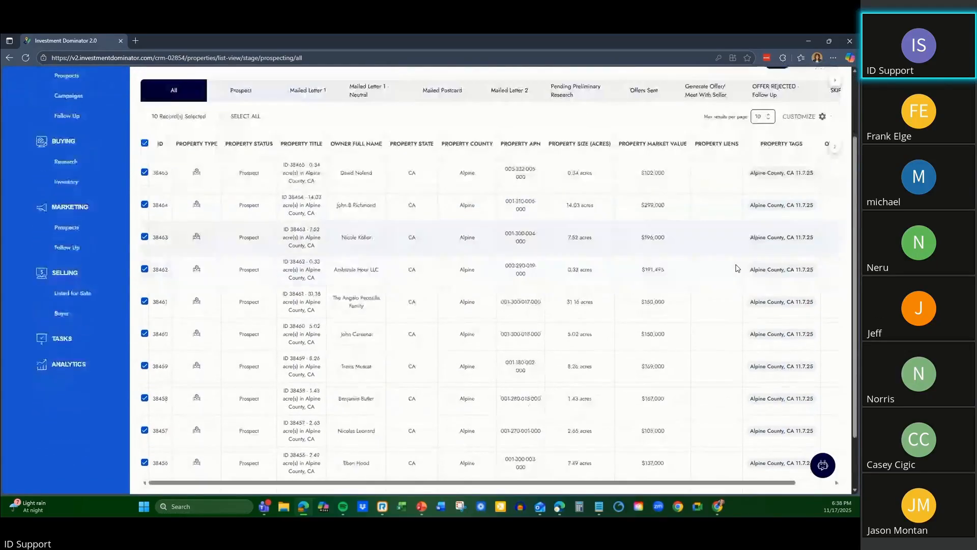
scroll(737, 269, up, 2)
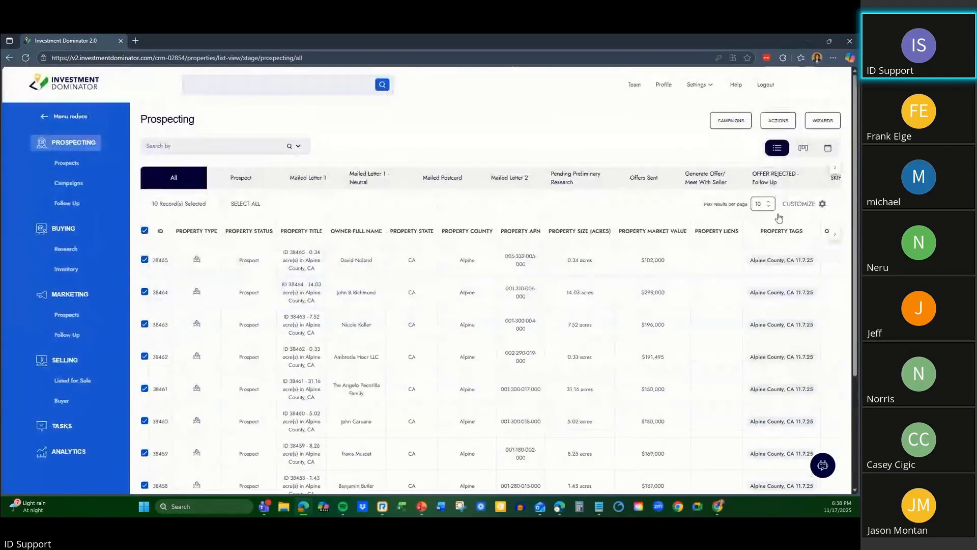
Start generating documents for the selected records using the Neutral Letter template.
click(780, 120)
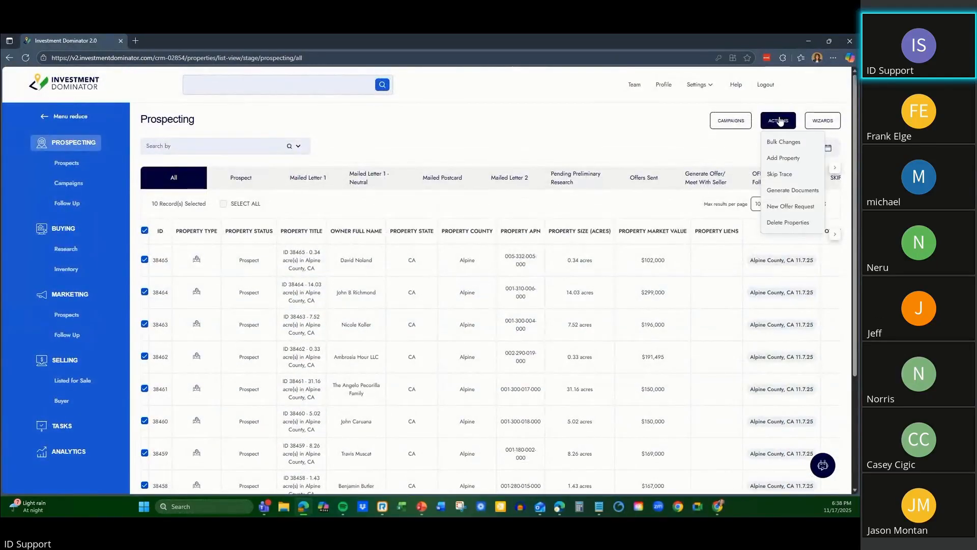
click(793, 190)
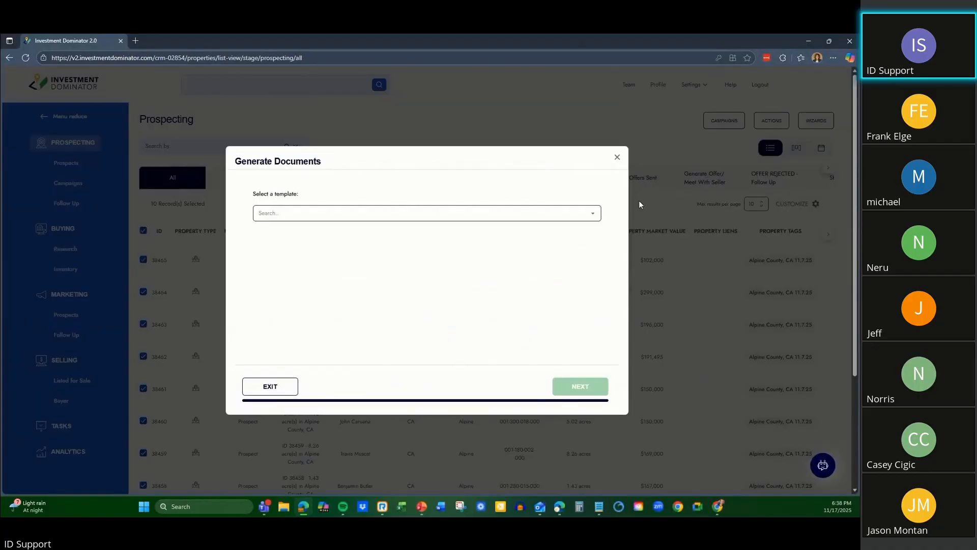
click(351, 210)
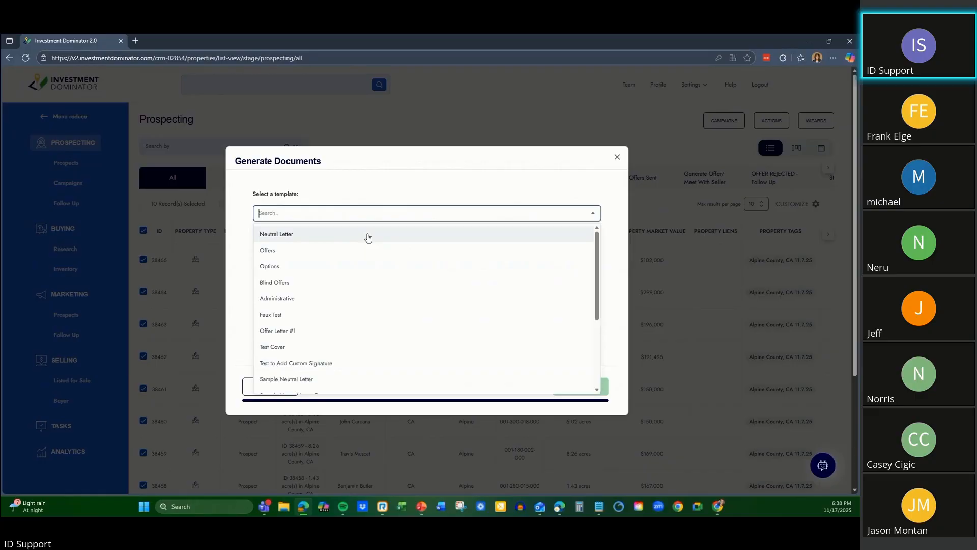
click(369, 235)
click(583, 387)
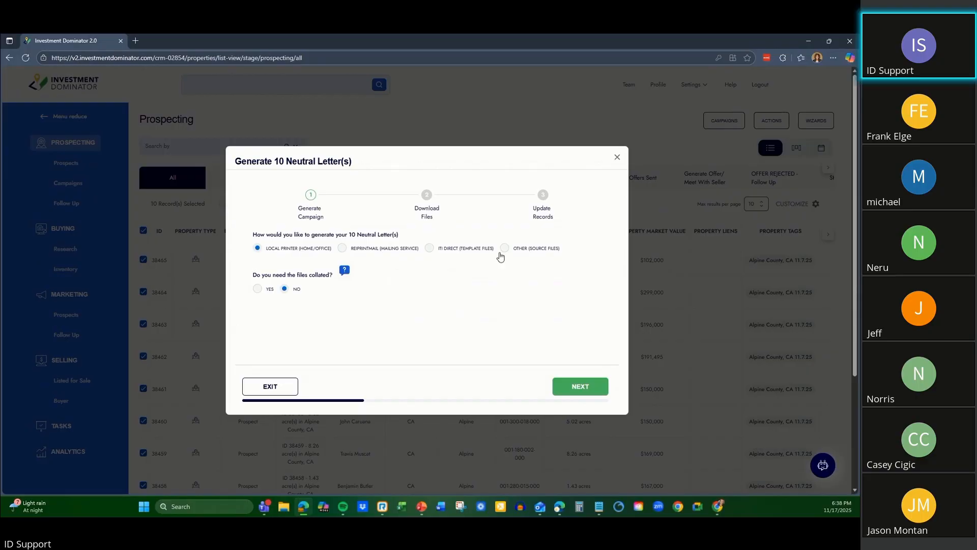
Try to create a REIPrintMail campaign for the neutral letters with Standard postage, and exit the campaign.
click(342, 250)
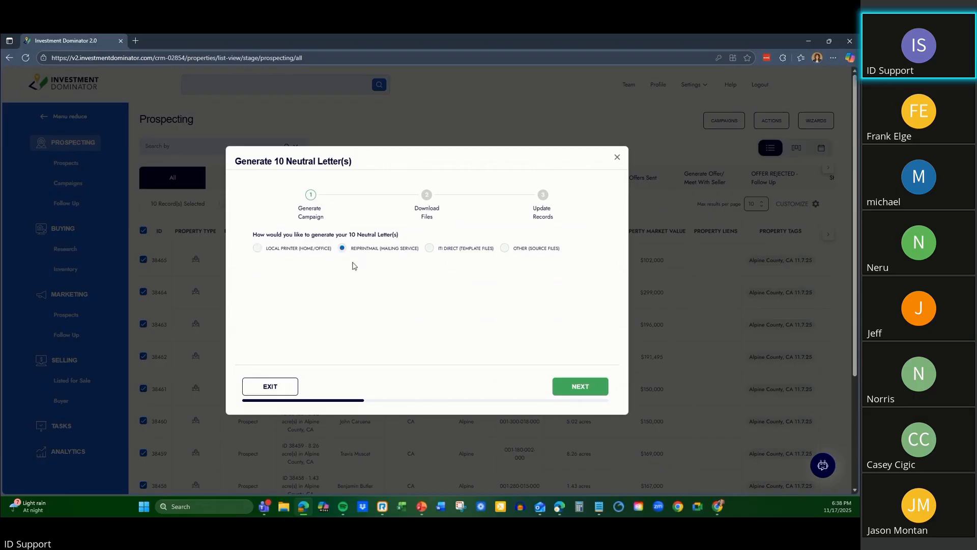
click(581, 387)
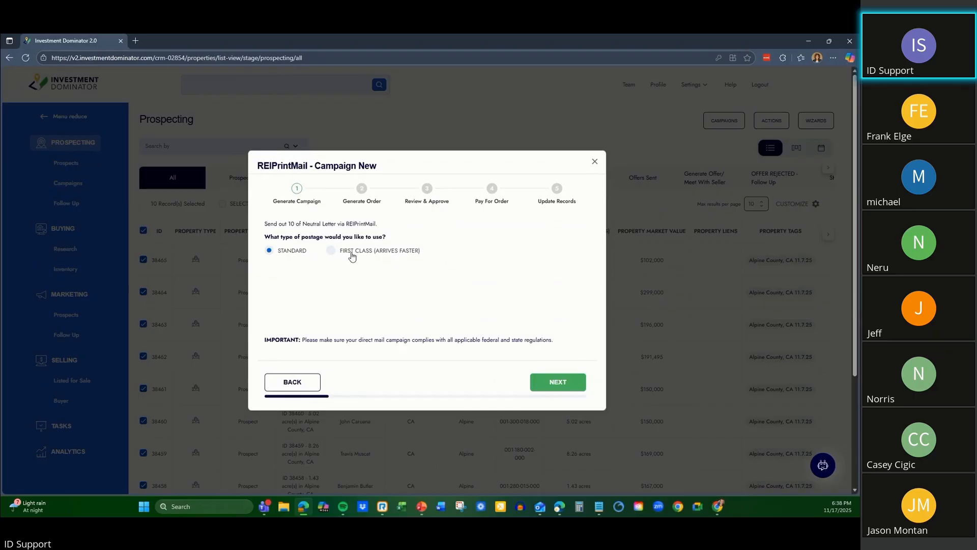
click(558, 386)
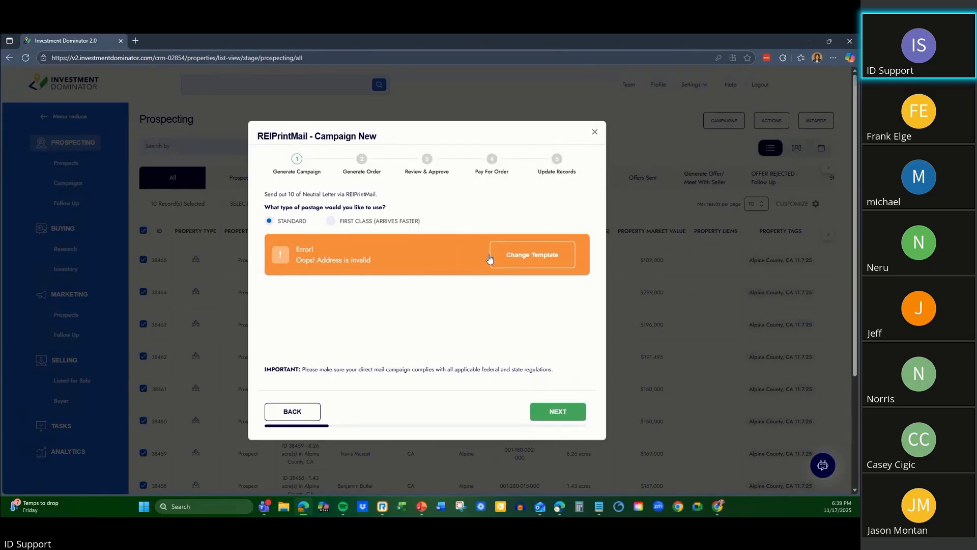
click(310, 410)
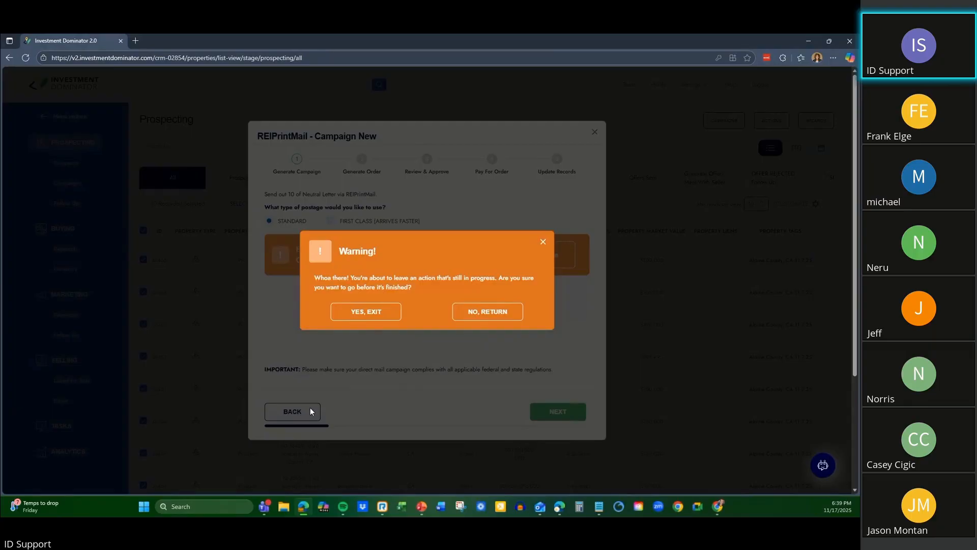
click(367, 312)
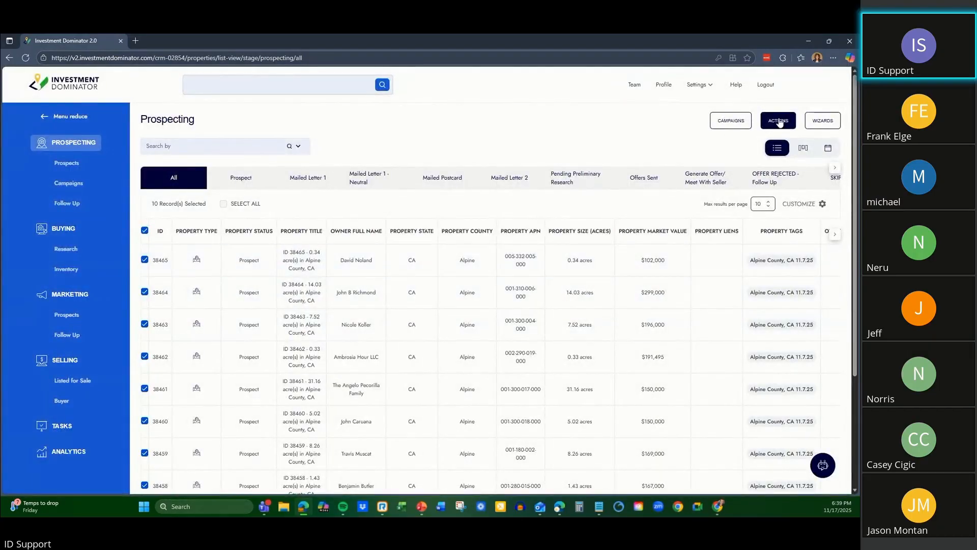
Start generating documents for the ten selected prospects with the Neutral Letter template.
click(778, 121)
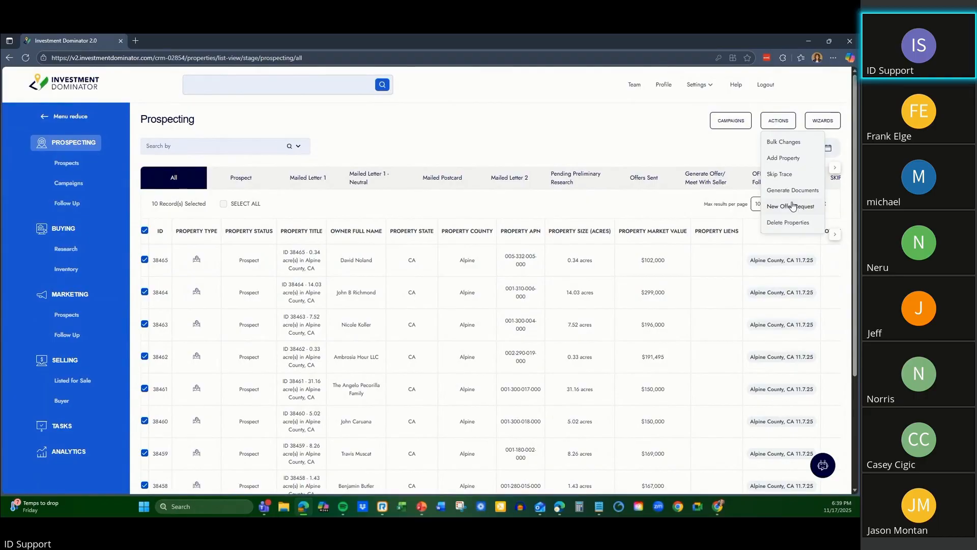
click(790, 193)
click(331, 208)
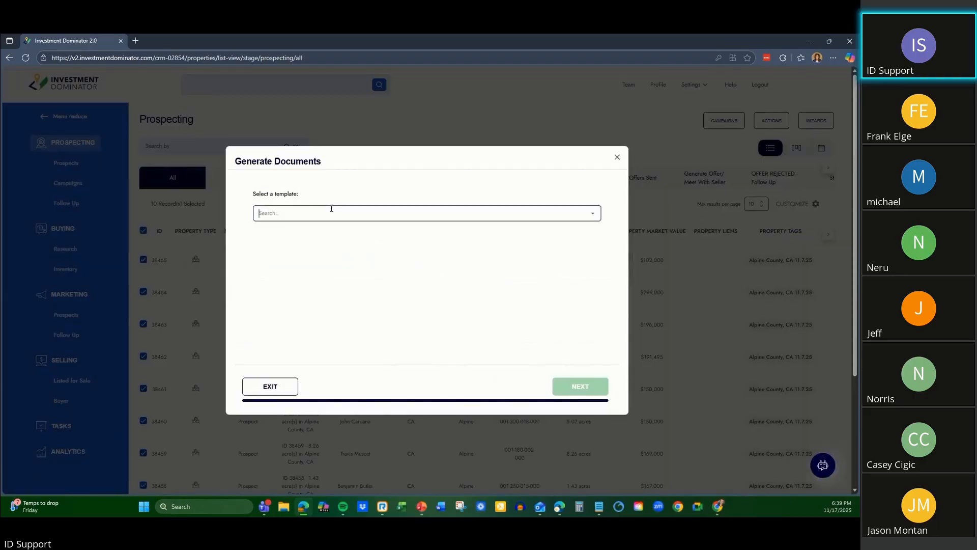
click(593, 214)
click(496, 232)
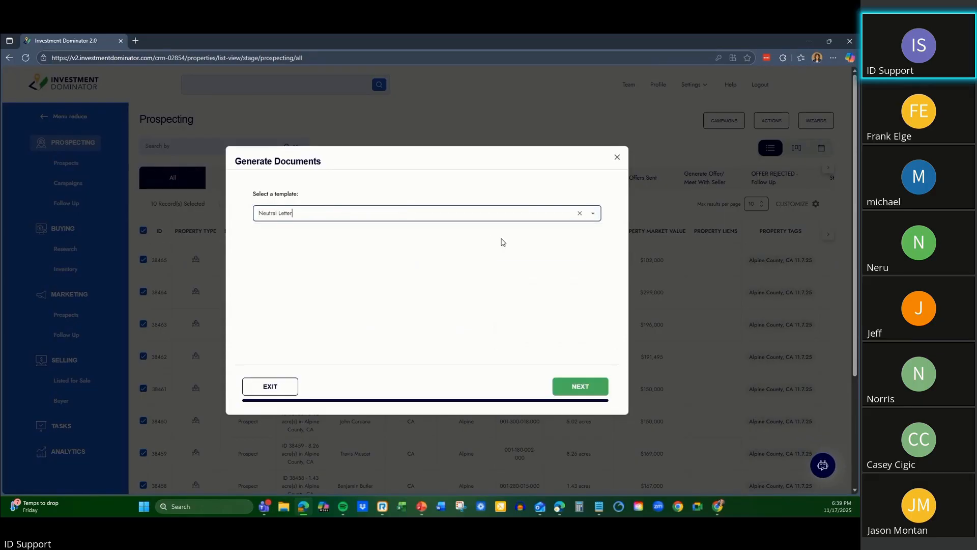
click(579, 387)
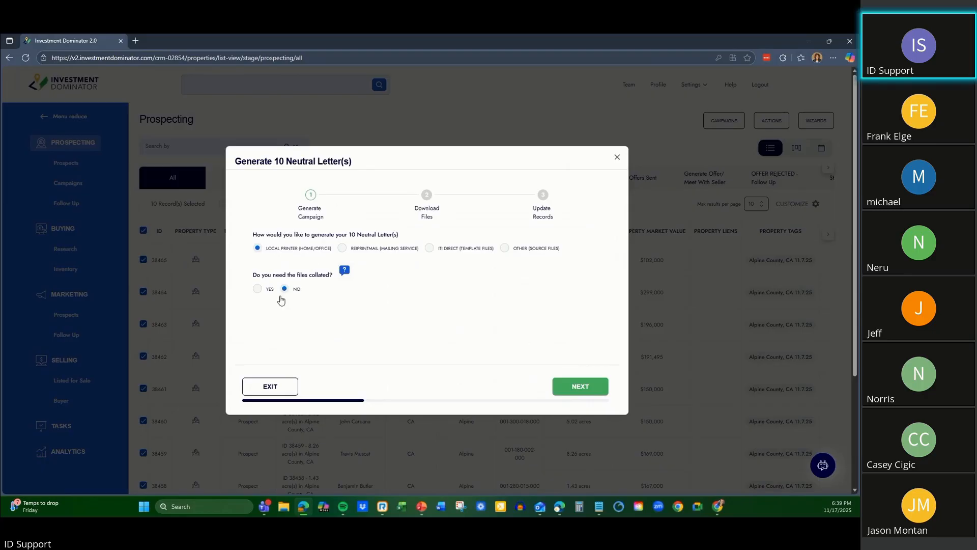
Generate the neutral letters for a local printer without collating, and open the downloaded PDF of the letters.
click(565, 387)
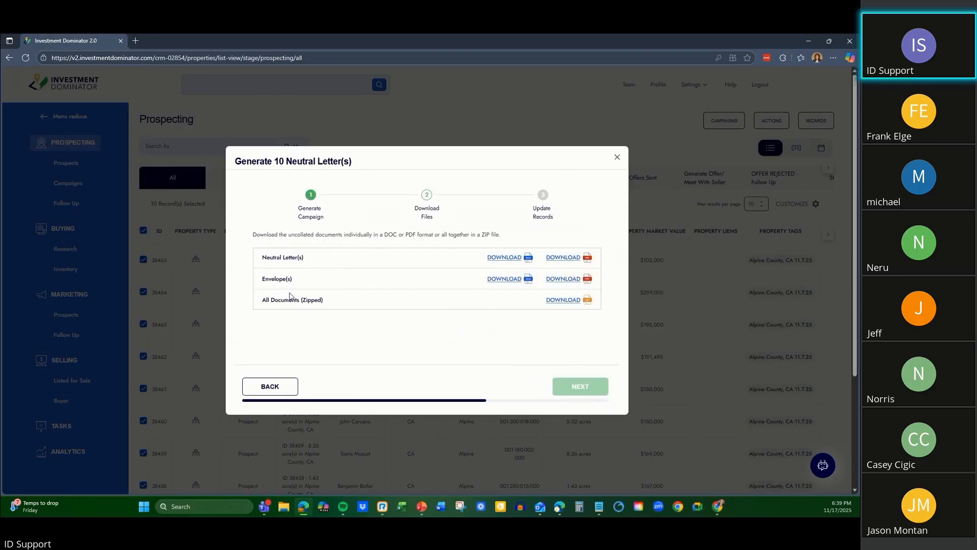
click(564, 258)
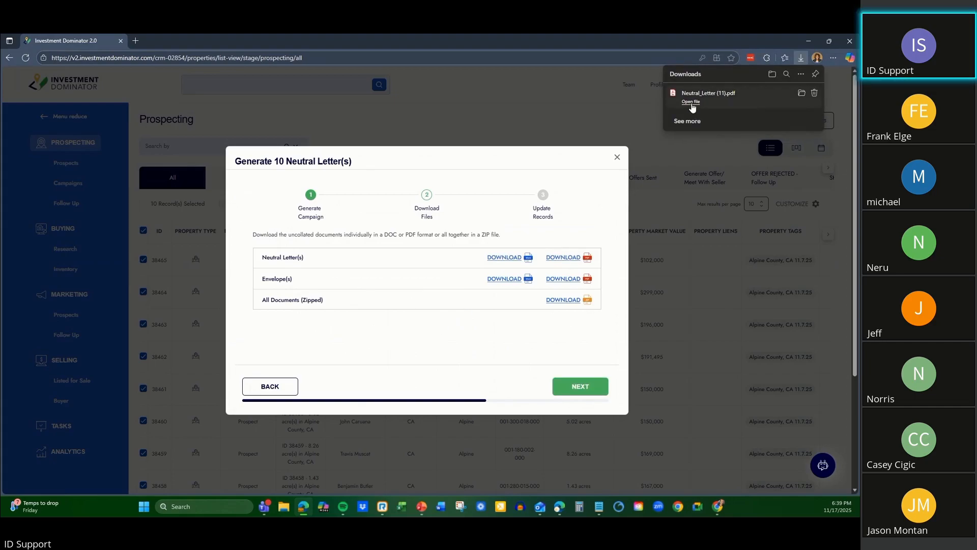
click(691, 102)
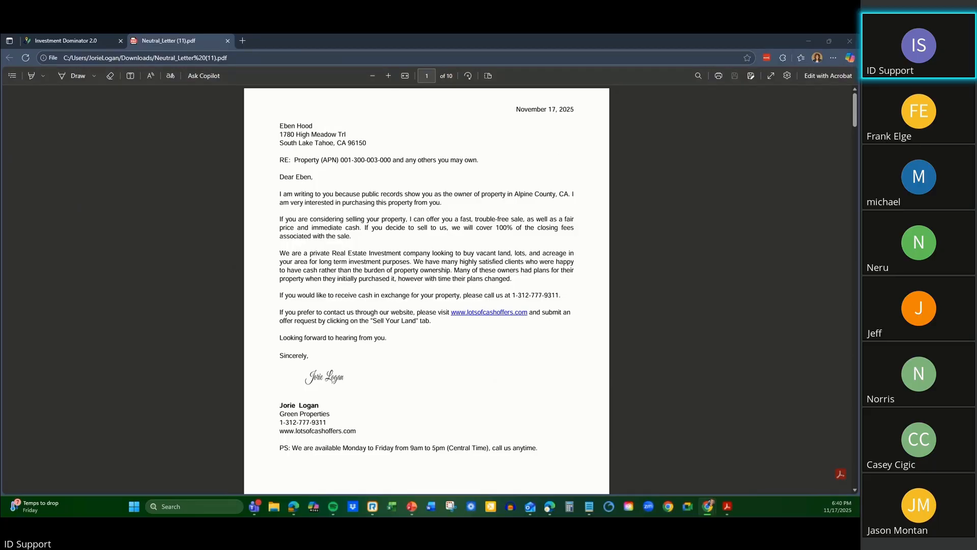
Look over the first neutral letter in the PDF, including its body, signature block, postscript and the reference number at the page's end.
scroll(433, 264, down, 1)
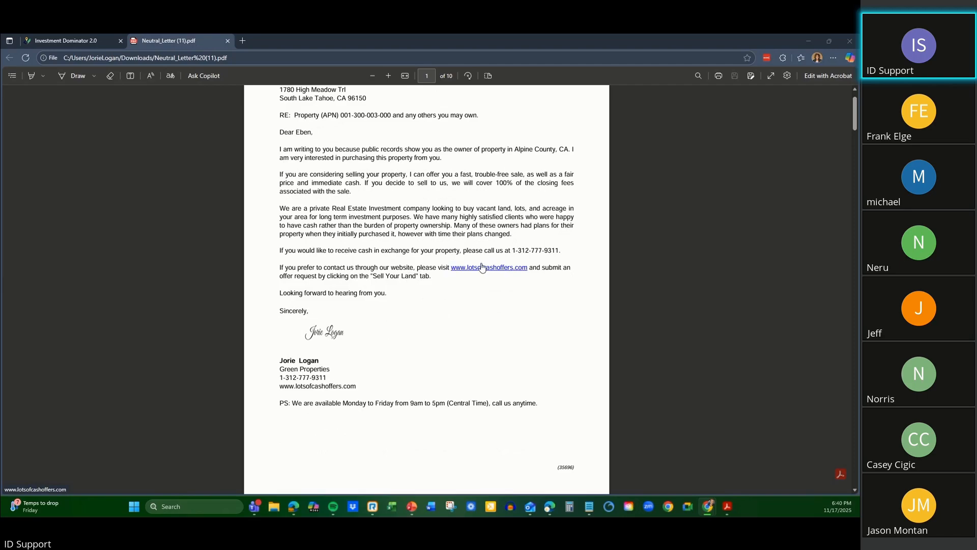
scroll(334, 257, down, 2)
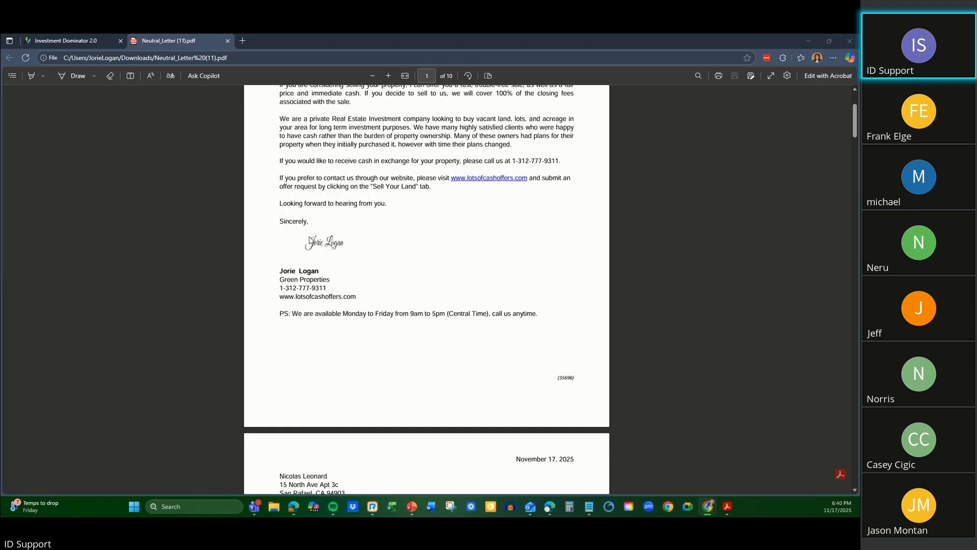
scroll(288, 222, down, 3)
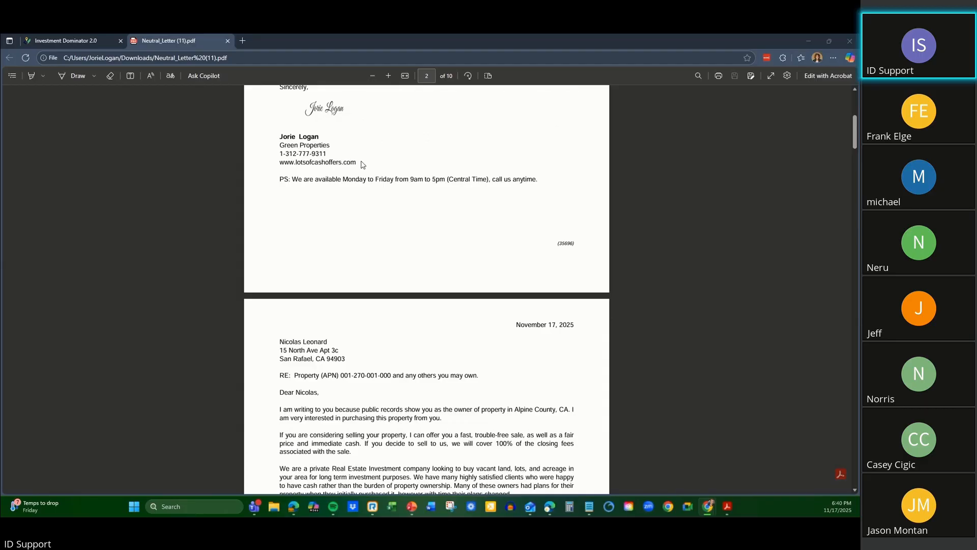
scroll(364, 180, up, 5)
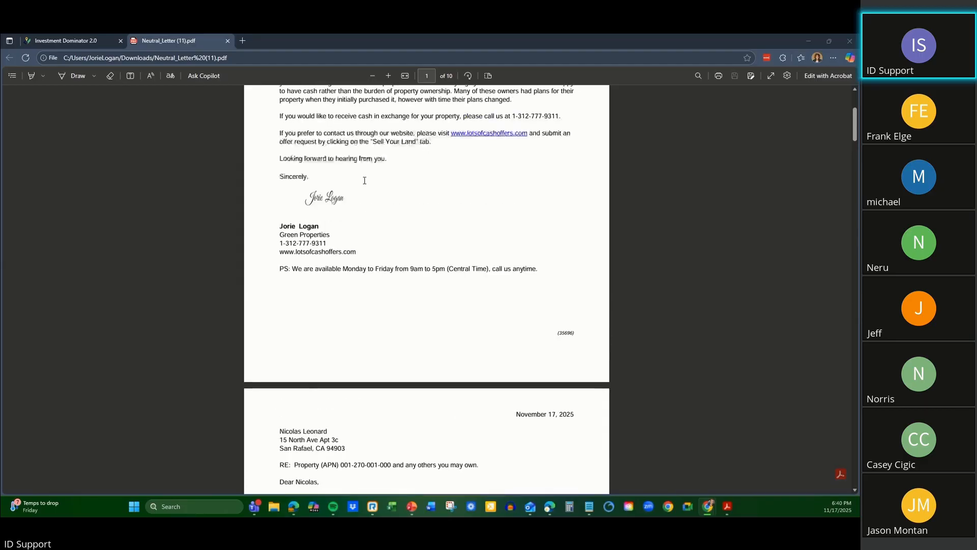
scroll(367, 247, down, 2)
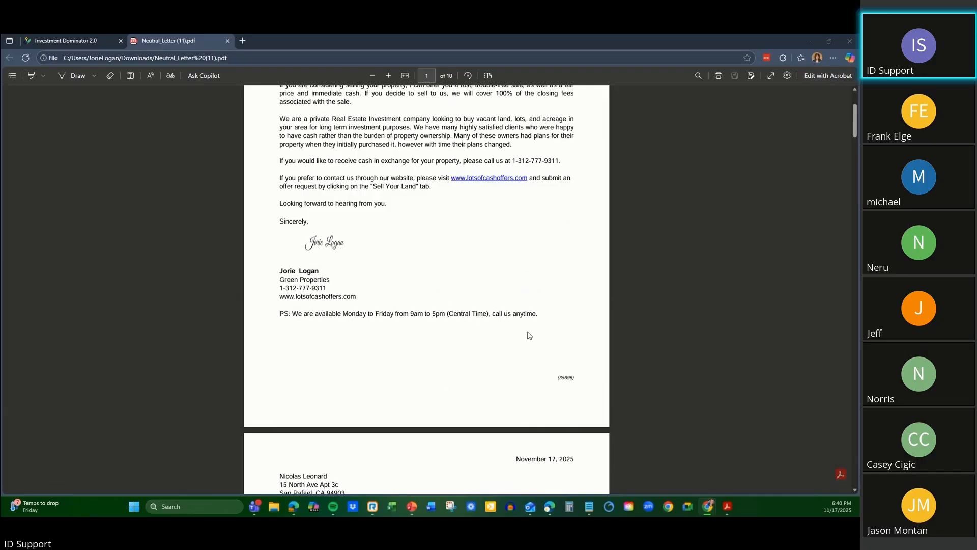
scroll(582, 357, down, 1)
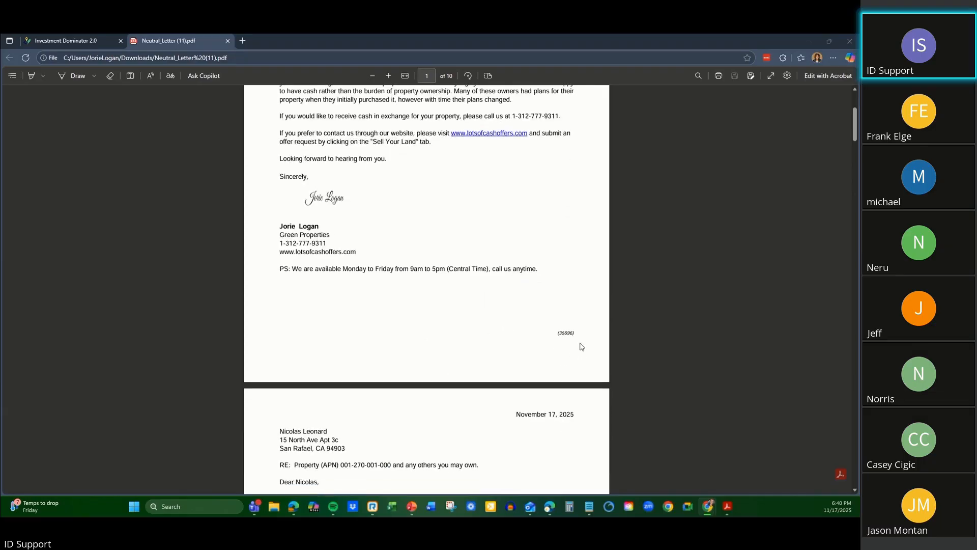
drag(578, 332, 556, 334)
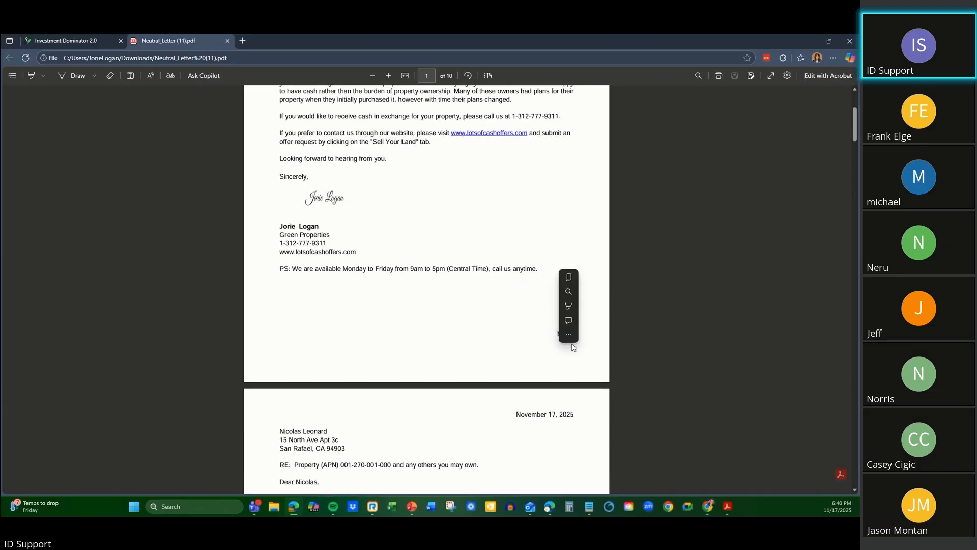
click(578, 332)
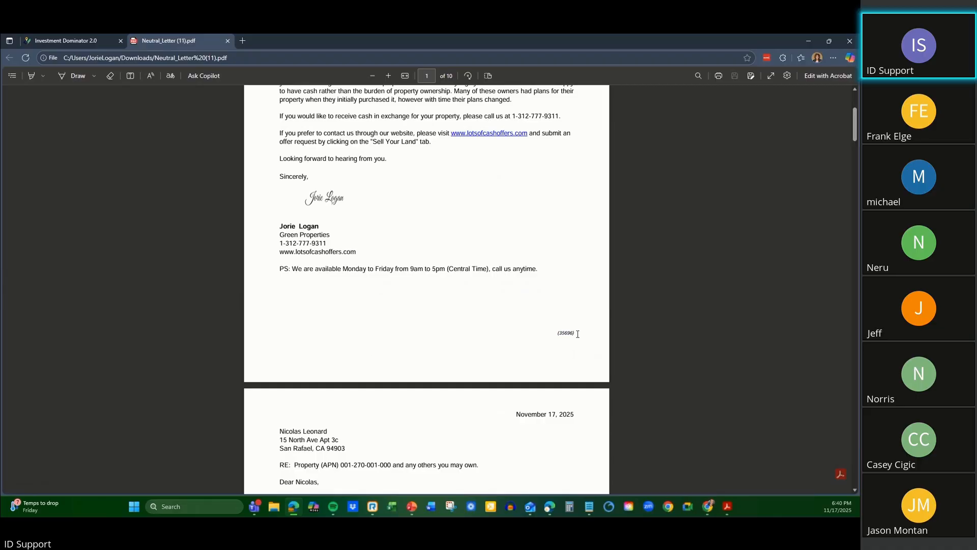
scroll(586, 337, up, 1)
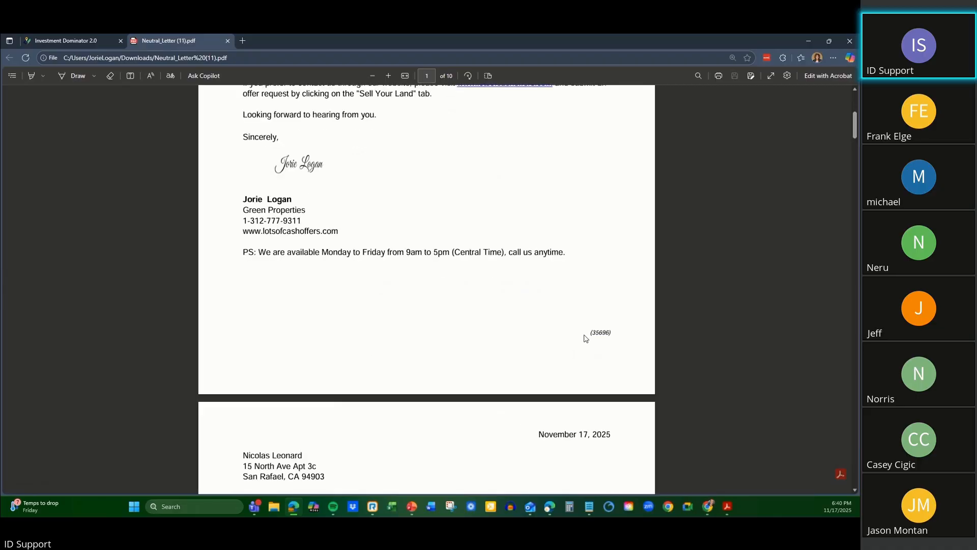
scroll(585, 337, up, 3)
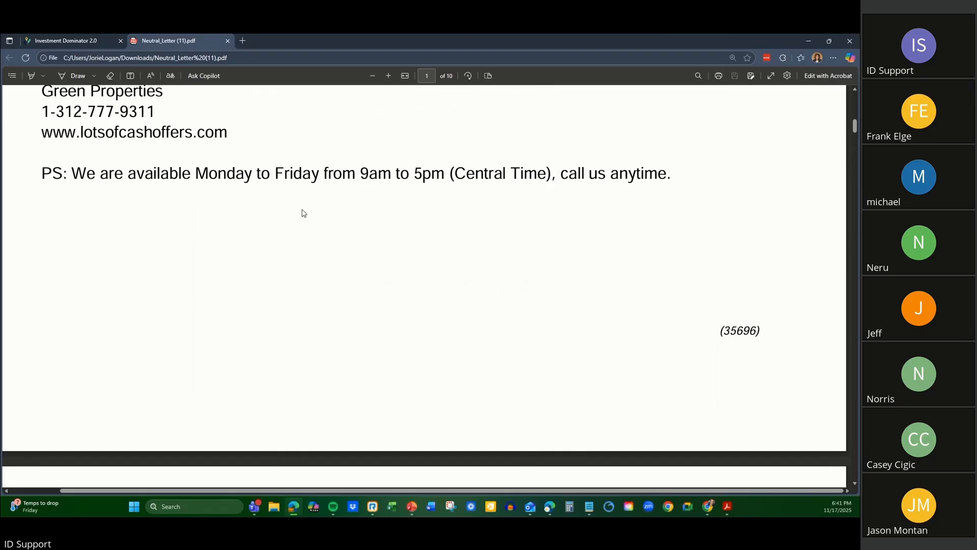
scroll(301, 213, down, 2)
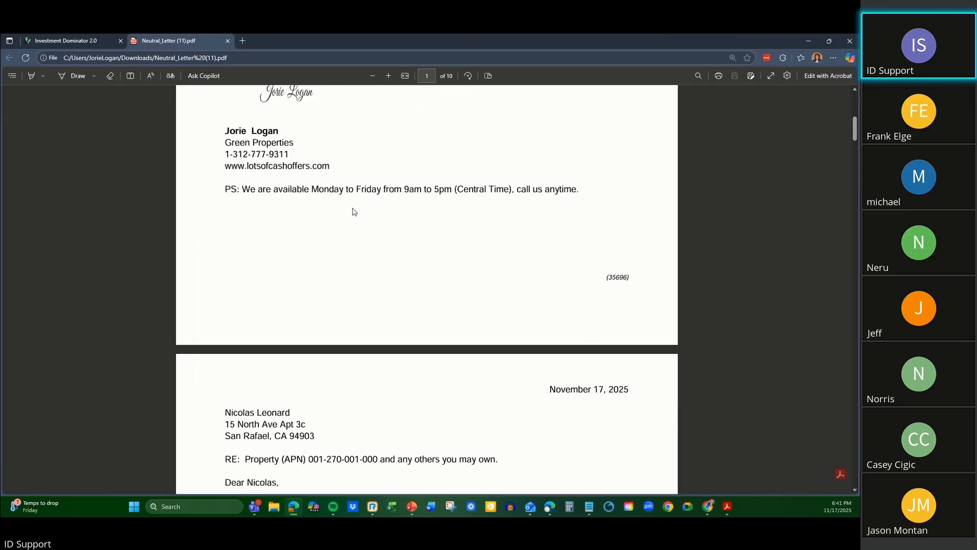
scroll(443, 225, up, 6)
scroll(438, 221, down, 2)
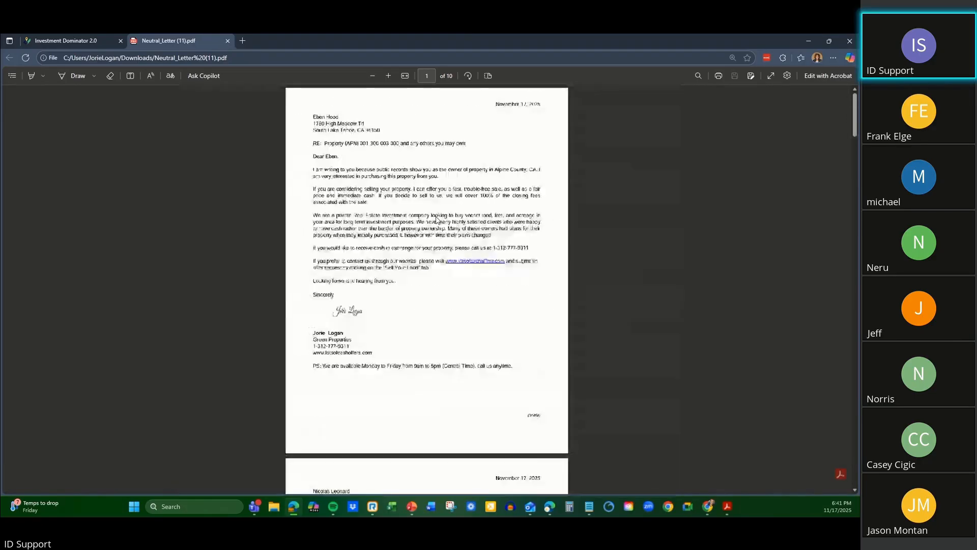
scroll(436, 219, up, 1)
Return to Investment Dominator and exit the neutral letter generation.
key(ctrl+Tab)
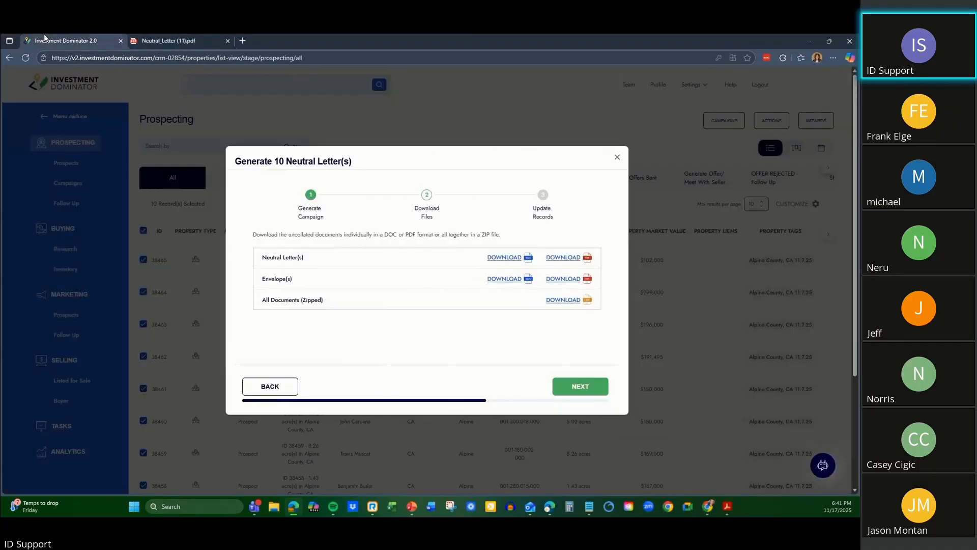
click(617, 158)
click(380, 312)
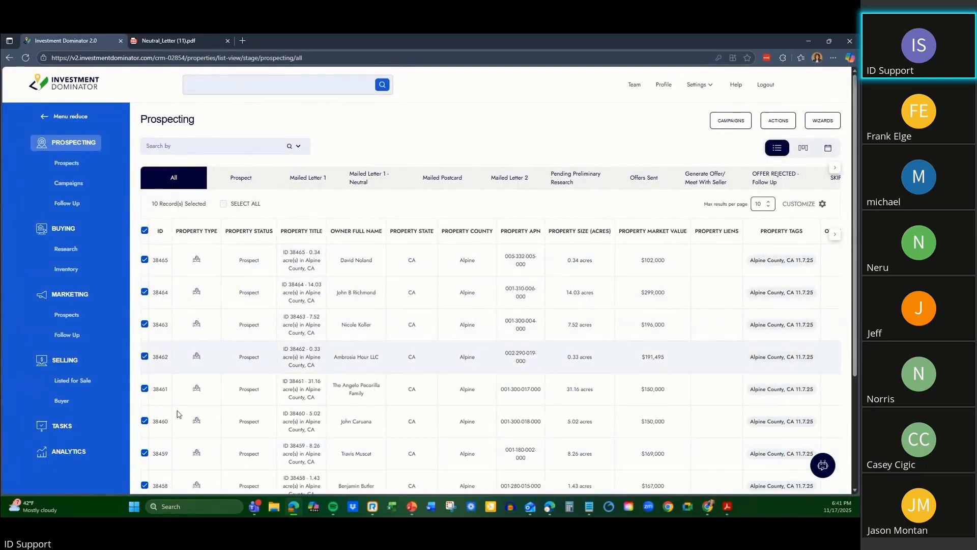
Start a bulk change of the Deal Flow field for the ten selected records.
click(785, 122)
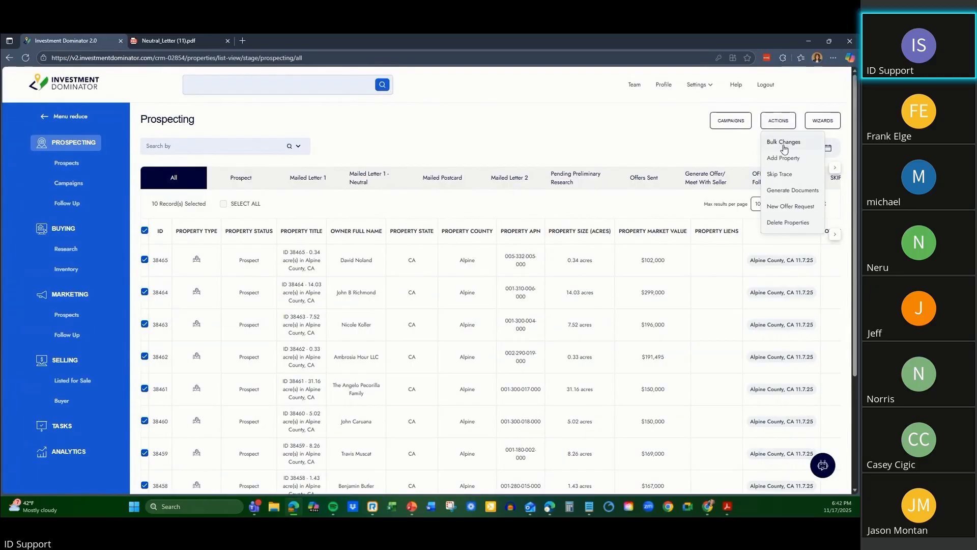
click(784, 142)
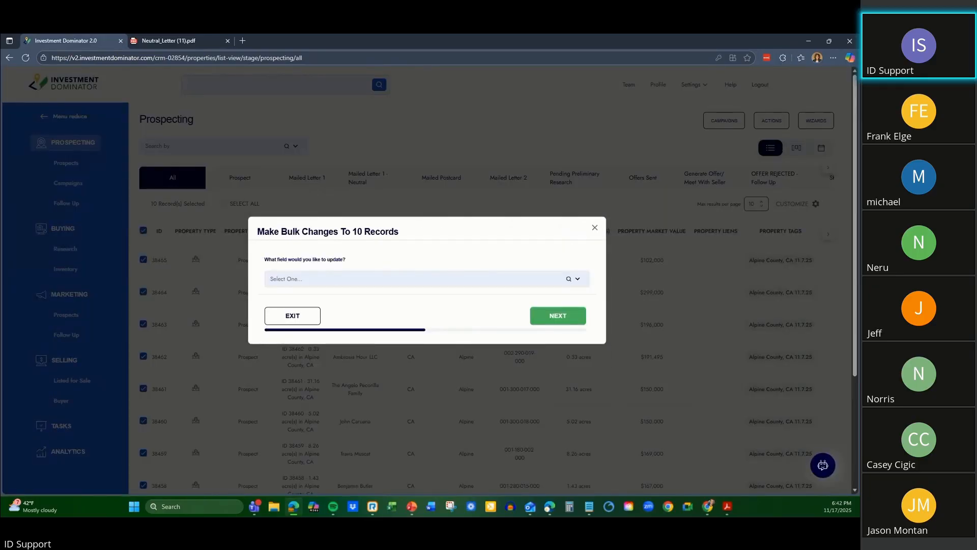
click(329, 279)
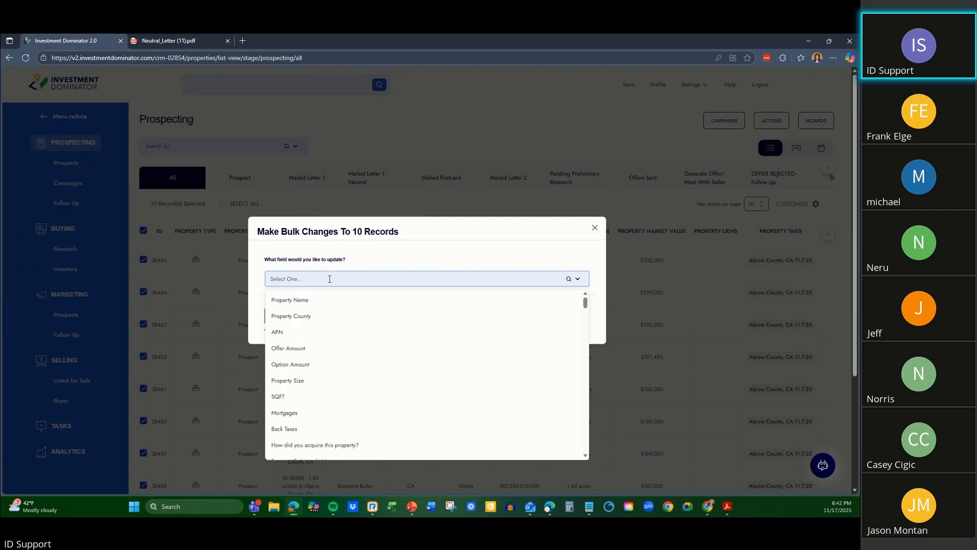
text(deal)
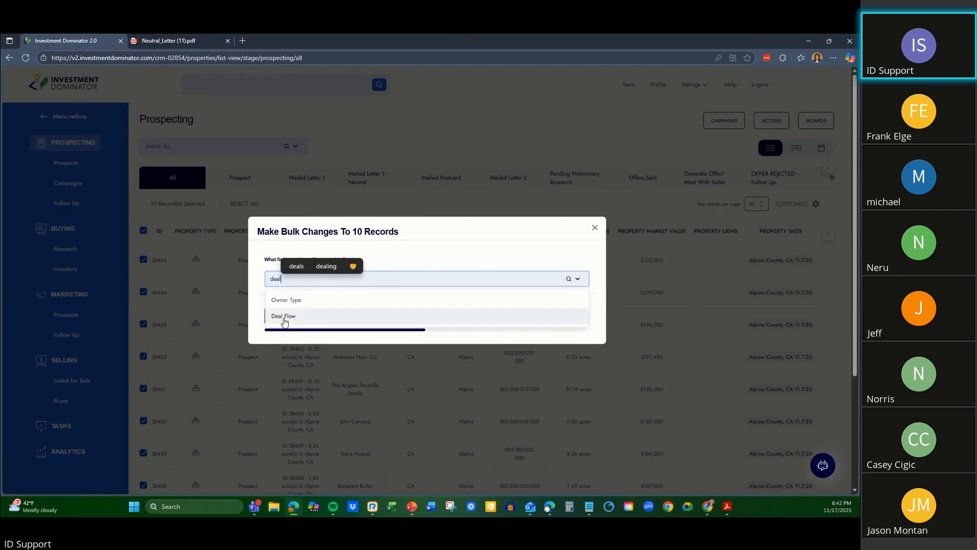
click(284, 317)
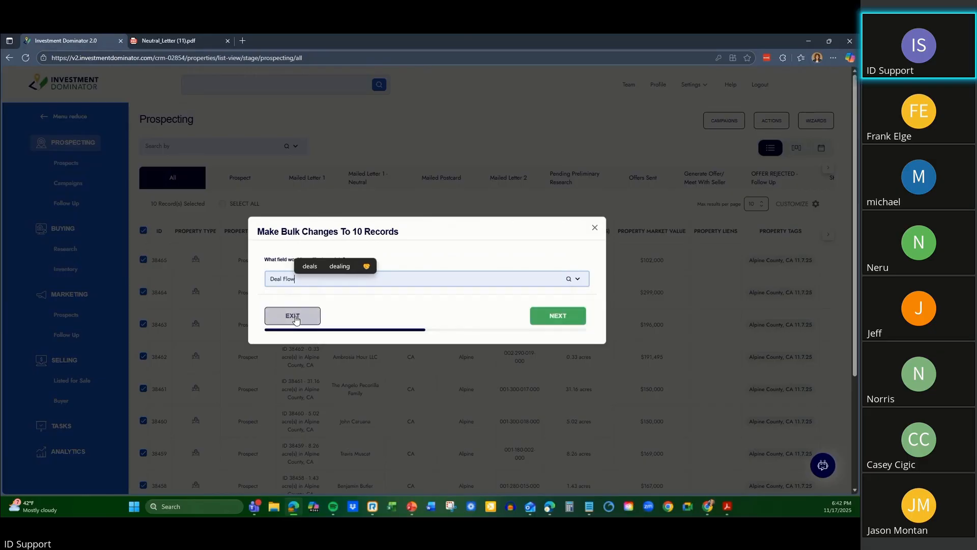
click(578, 322)
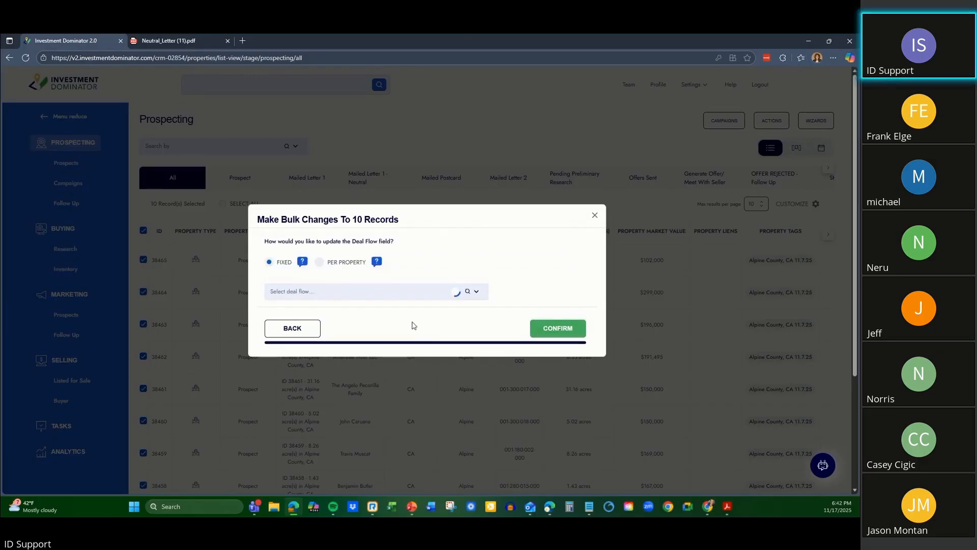
Choose LPG Neutral Letter as the fixed deal flow and examine the statuses it offers.
click(474, 298)
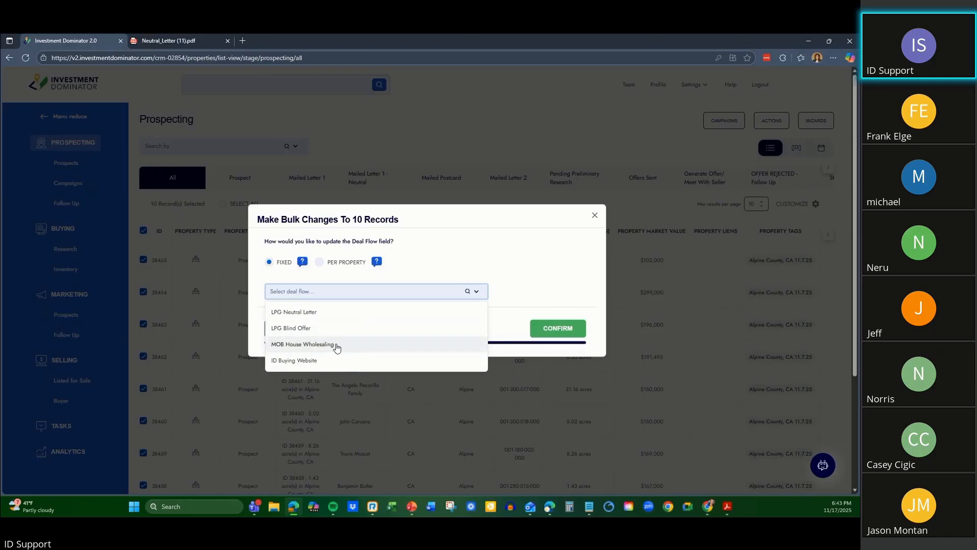
click(482, 258)
click(321, 291)
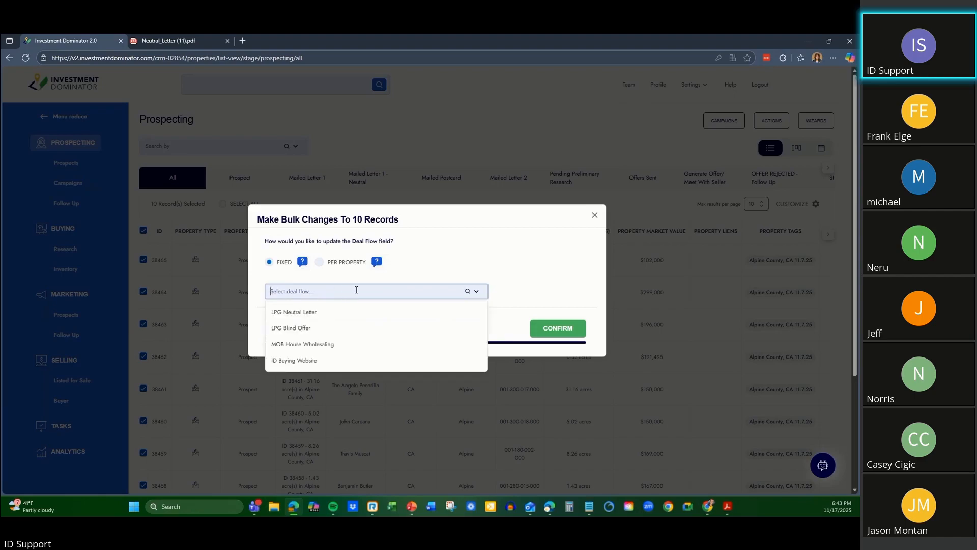
click(329, 312)
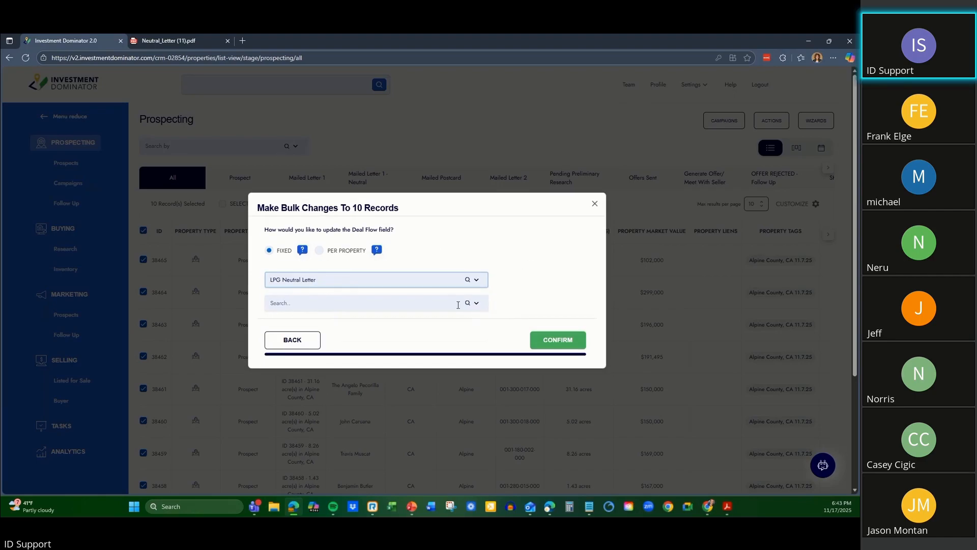
click(477, 304)
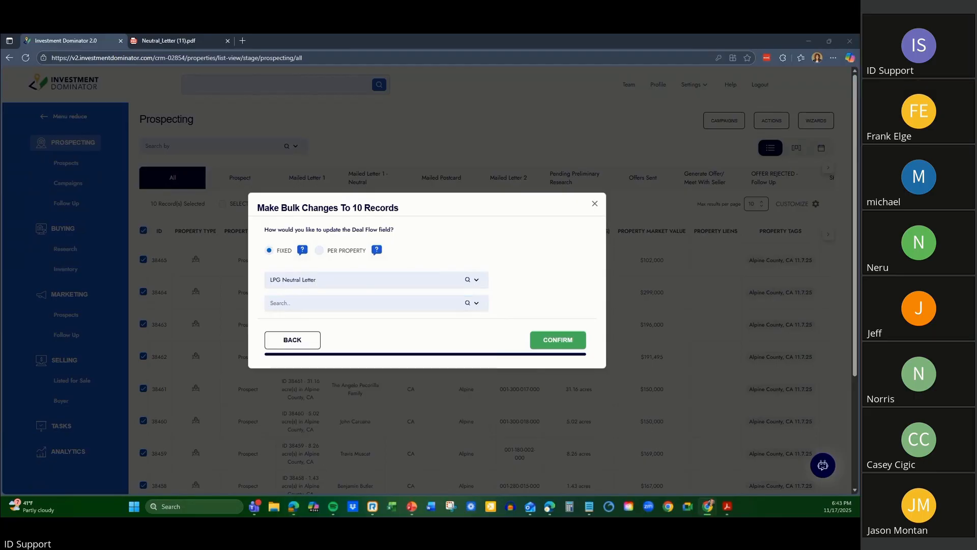
click(387, 305)
click(476, 303)
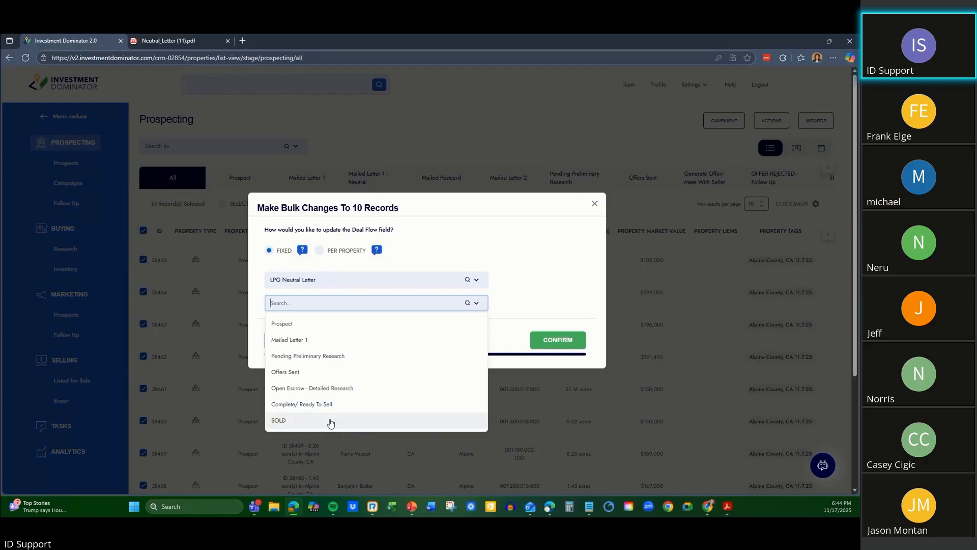
Switch the deal flow to LPG Blind Offer and examine its available statuses.
click(343, 281)
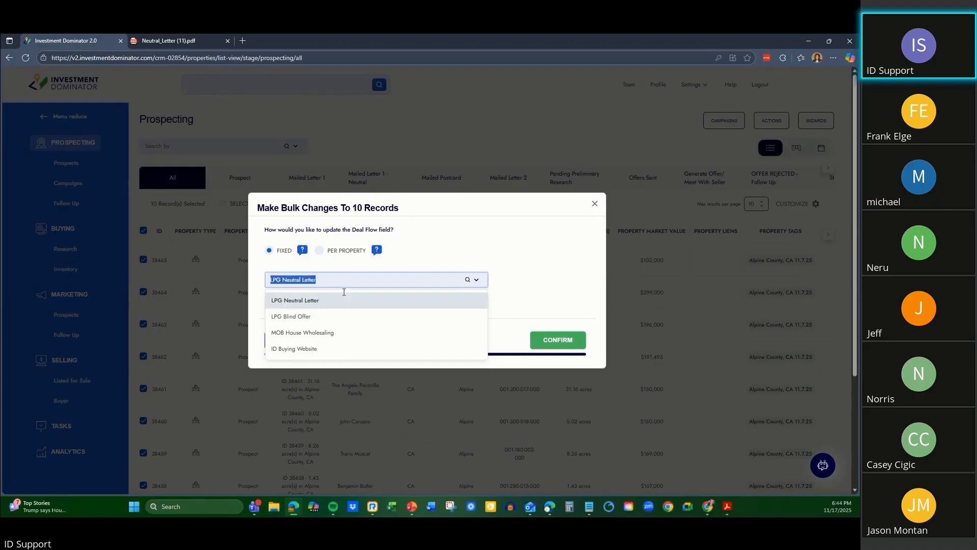
click(330, 316)
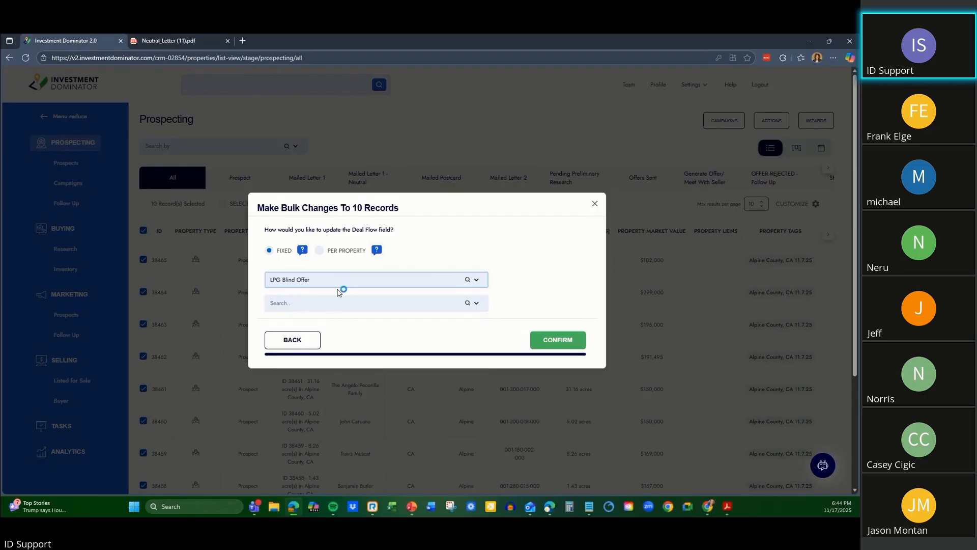
click(379, 304)
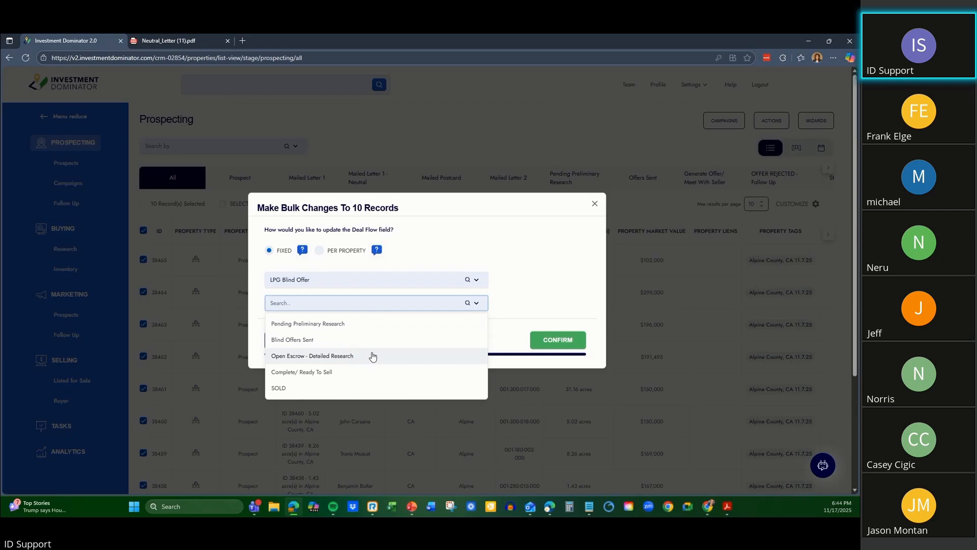
Switch the deal flow to MOB House Wholesaling and examine the statuses belonging to it.
click(374, 284)
click(361, 335)
click(375, 301)
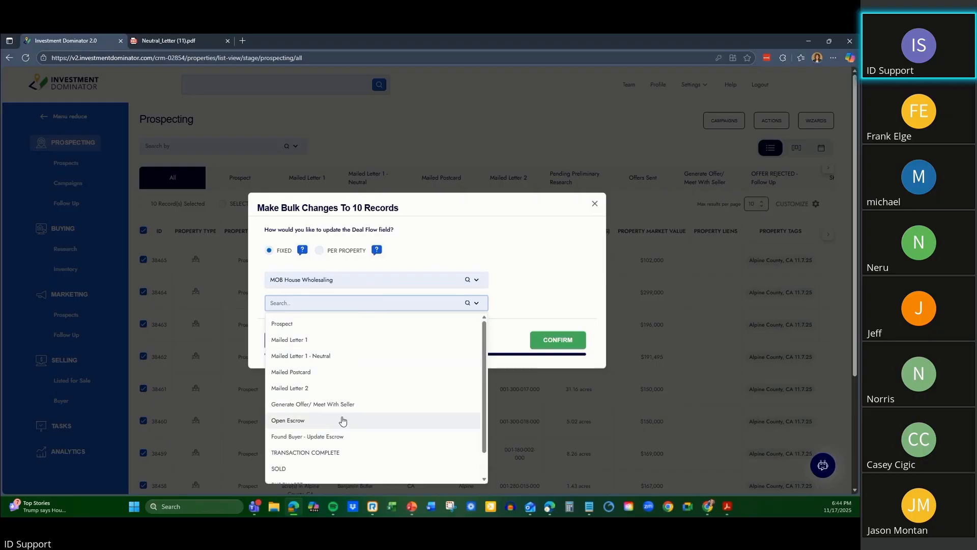
Look through the full list of statuses for the MOB House Wholesaling deal flow, down to the final entries.
scroll(327, 468, down, 2)
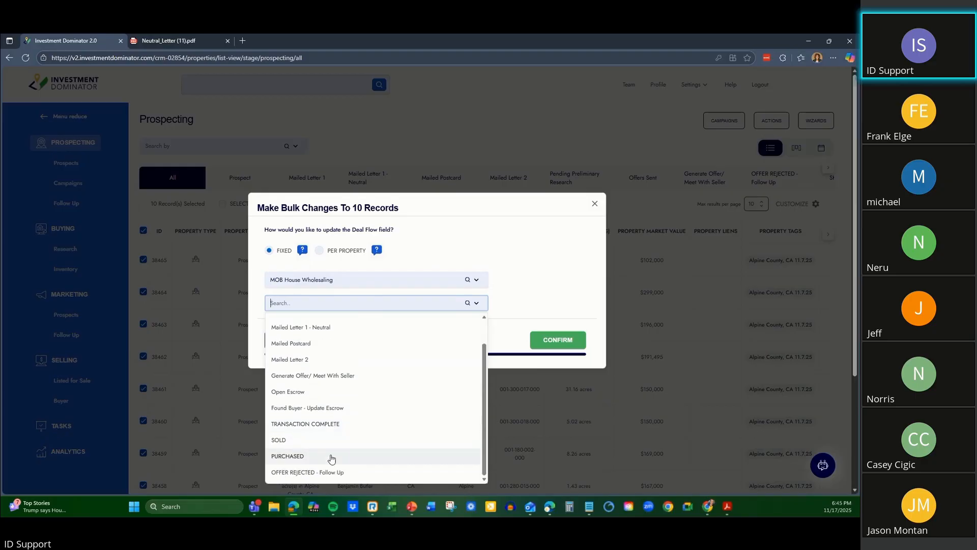
scroll(339, 464, up, 2)
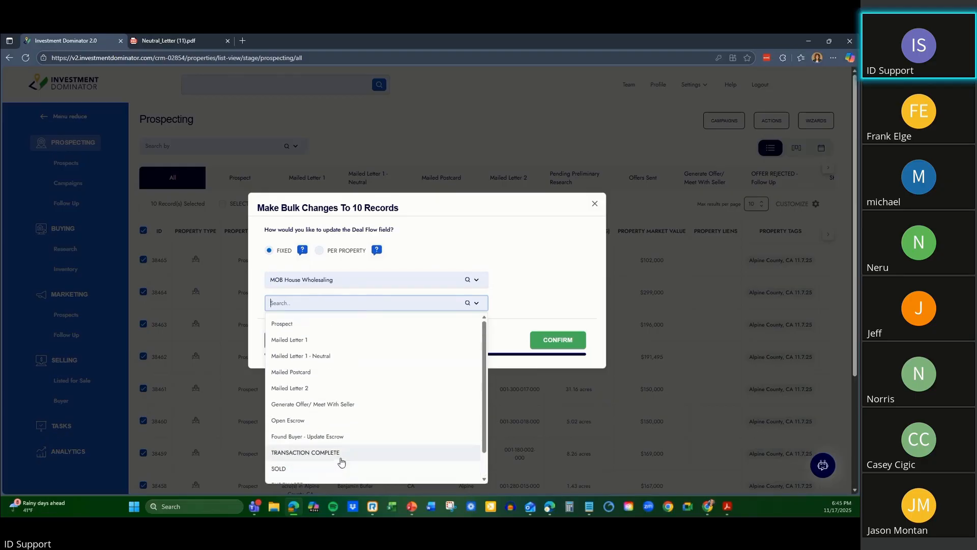
scroll(356, 387, down, 4)
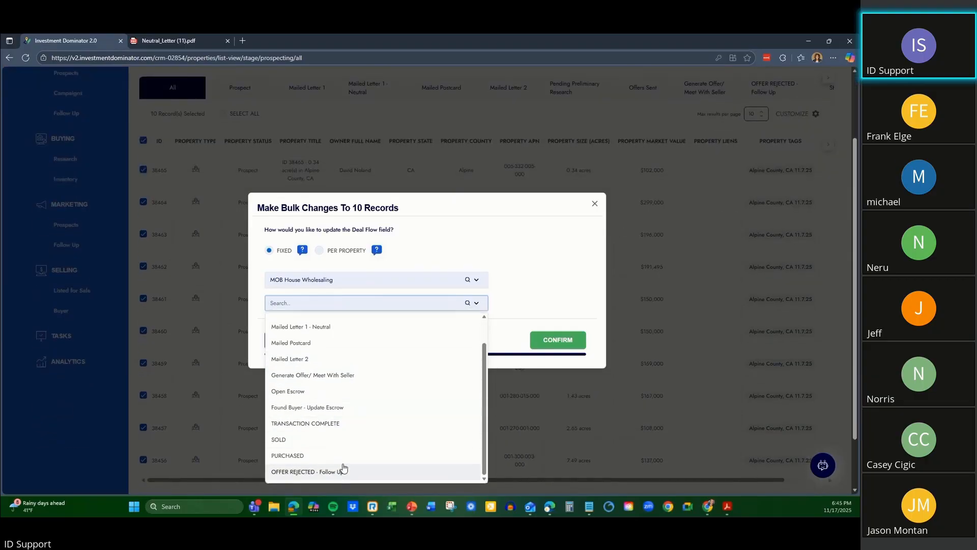
scroll(348, 446, up, 3)
Switch the fixed deal flow to ID Buying Website and examine the statuses it offers.
click(376, 280)
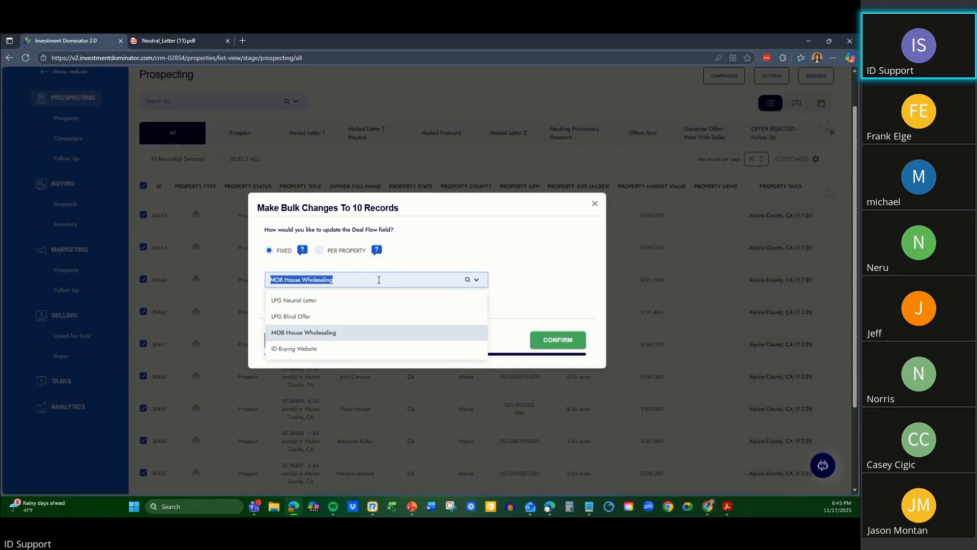
click(342, 351)
click(367, 302)
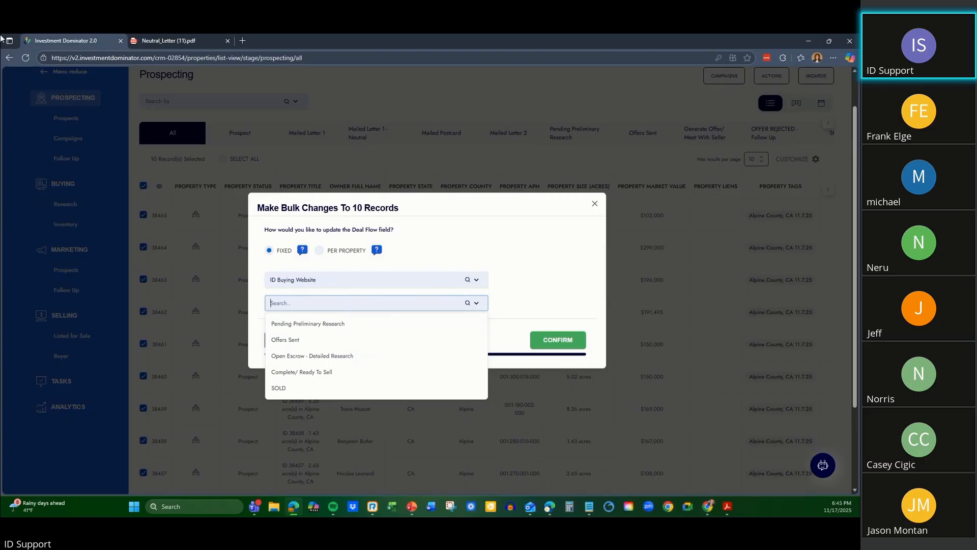
click(376, 303)
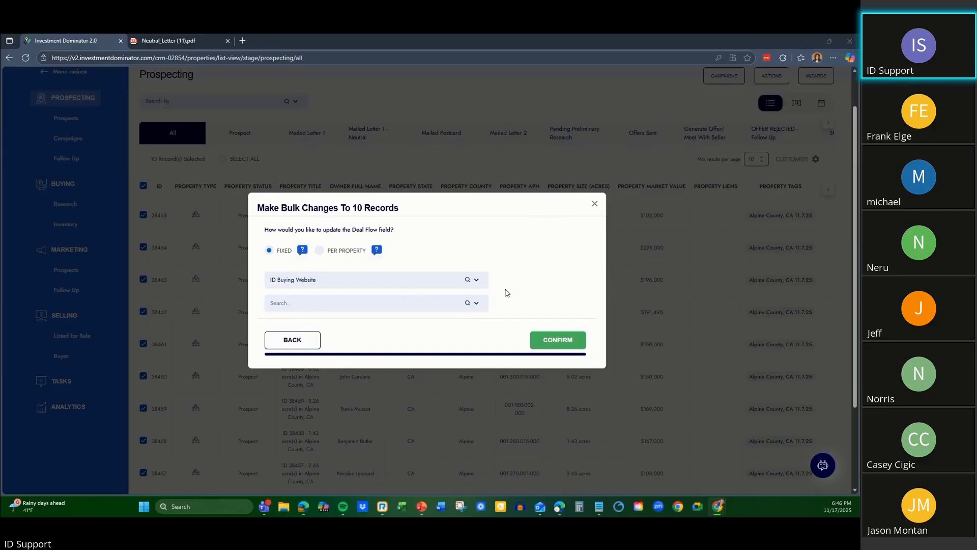
click(351, 306)
Set the deal flow to LPG Neutral Letter with status Mailed Letter 1 and apply the bulk change to the ten records.
click(384, 278)
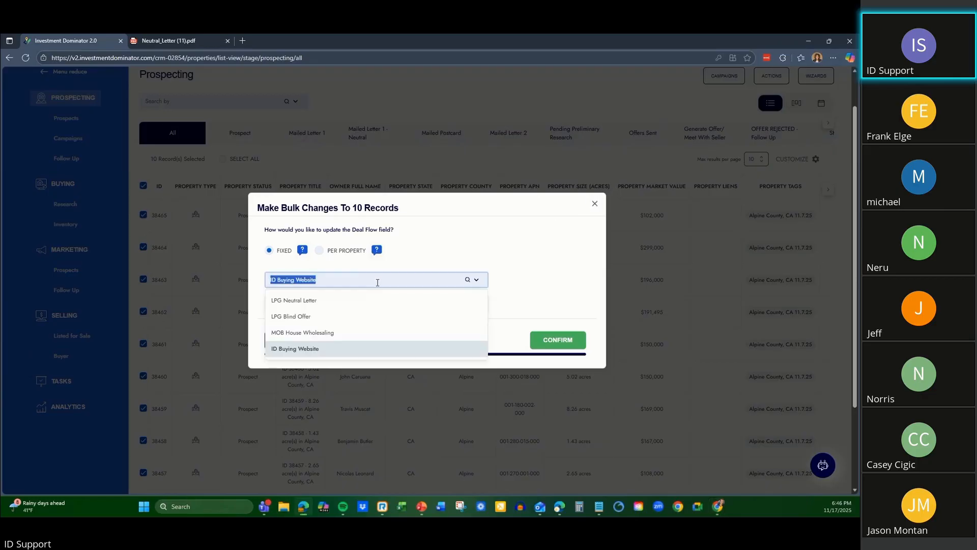
click(349, 305)
click(429, 300)
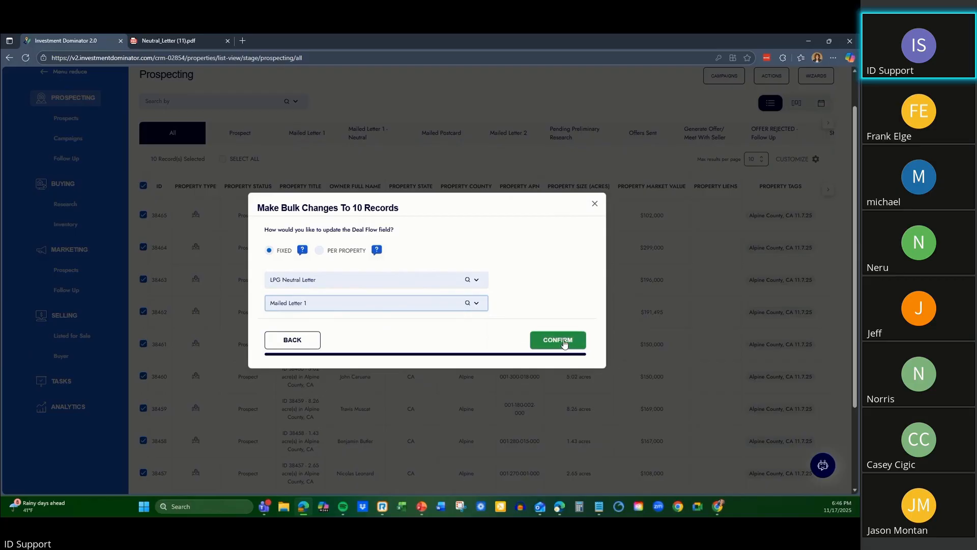
click(569, 344)
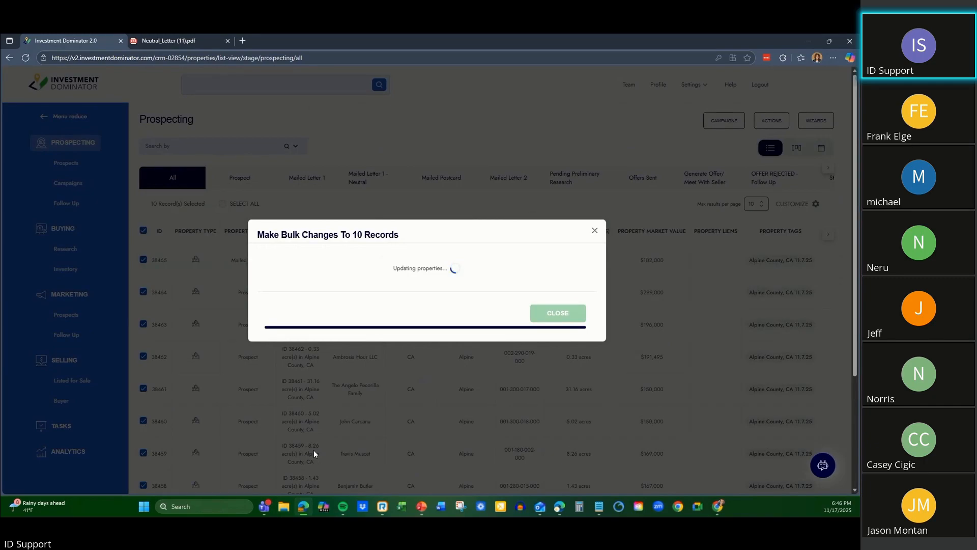
click(552, 324)
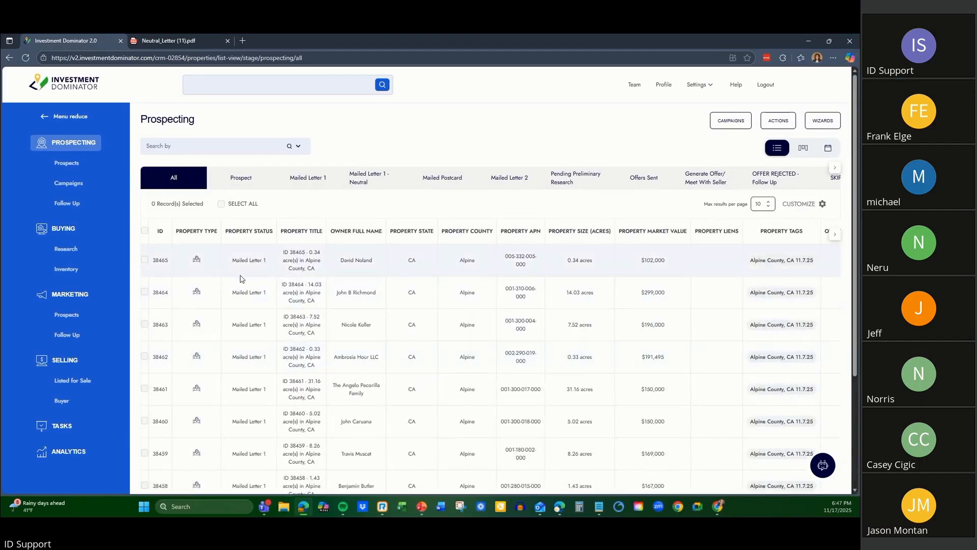
Check the Property Status column for the updated records throughout the first page of the Prospecting list.
scroll(244, 357, down, 3)
scroll(258, 384, up, 3)
scroll(259, 379, down, 3)
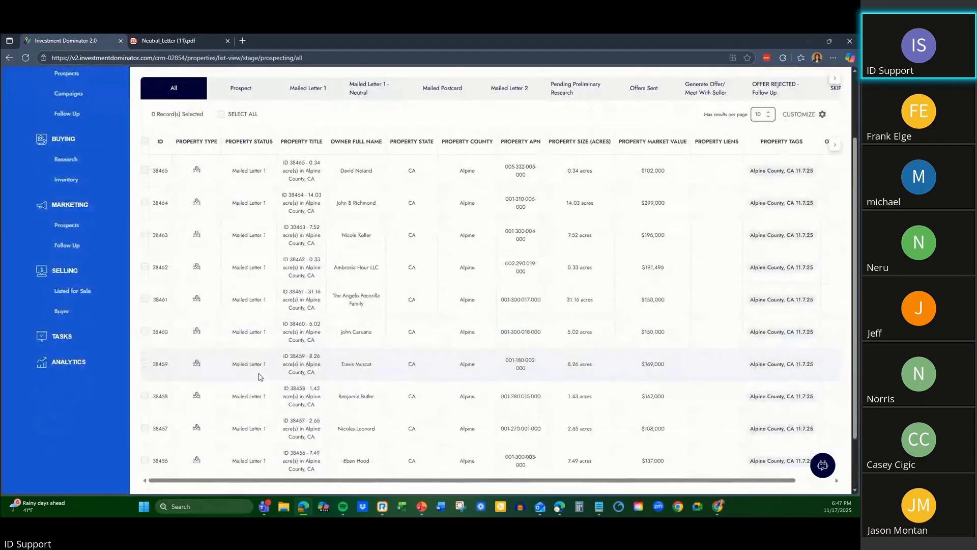
scroll(260, 377, up, 3)
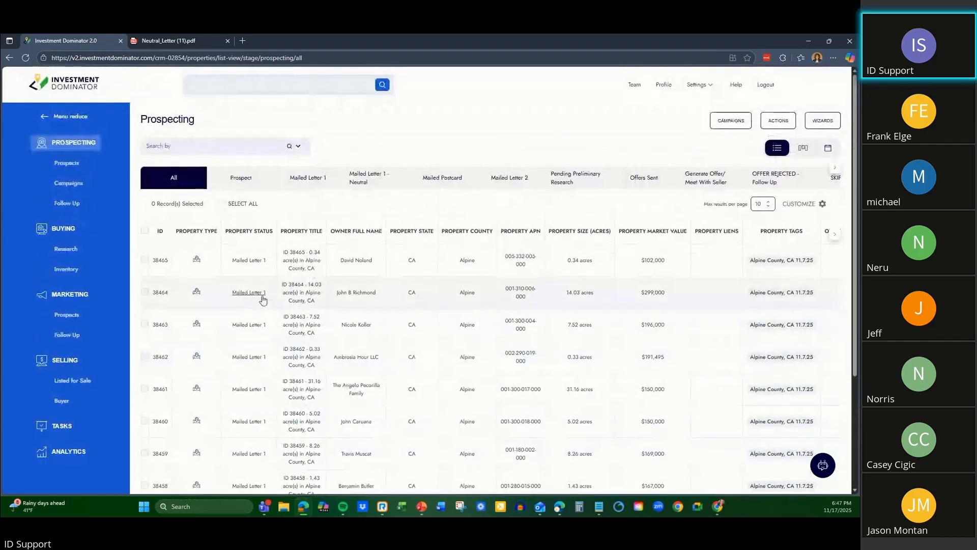
scroll(305, 278, down, 3)
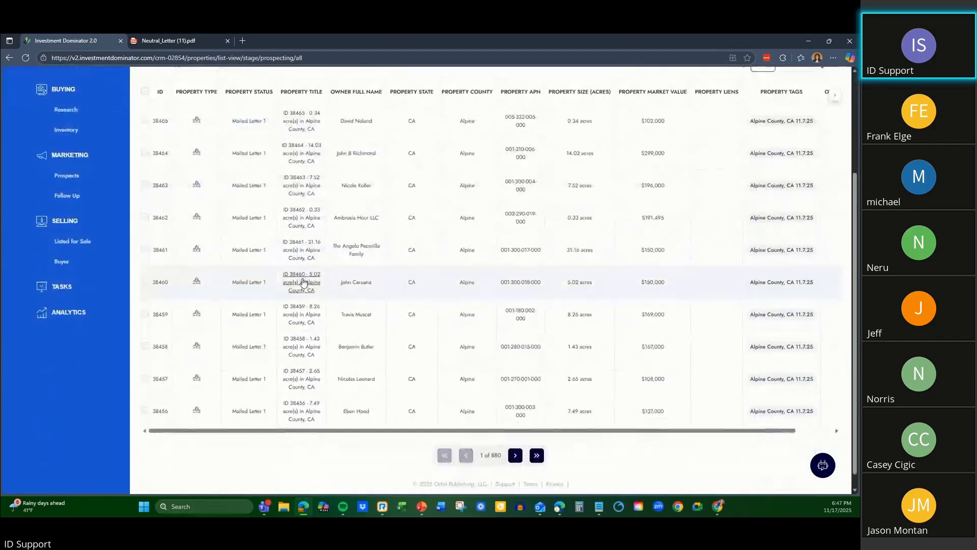
scroll(266, 339, up, 3)
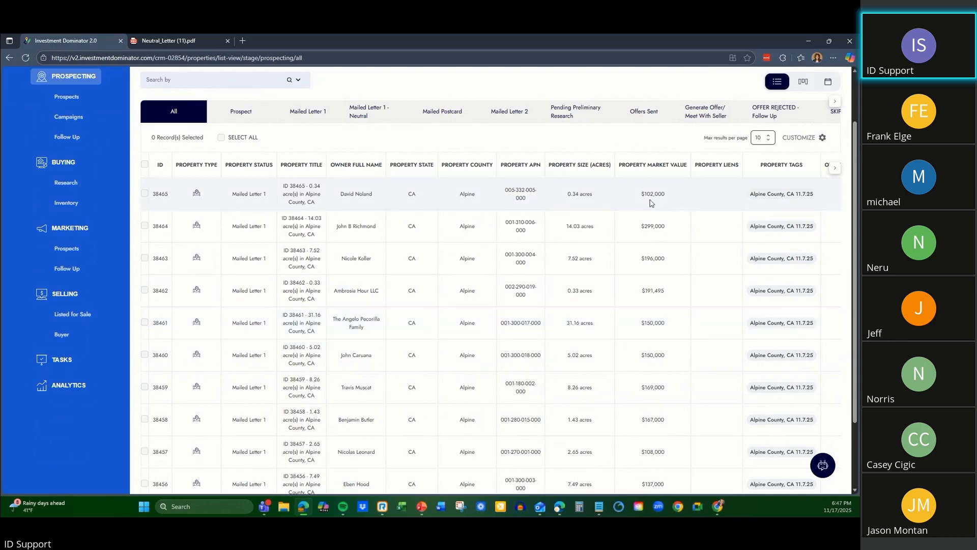
scroll(520, 231, up, 2)
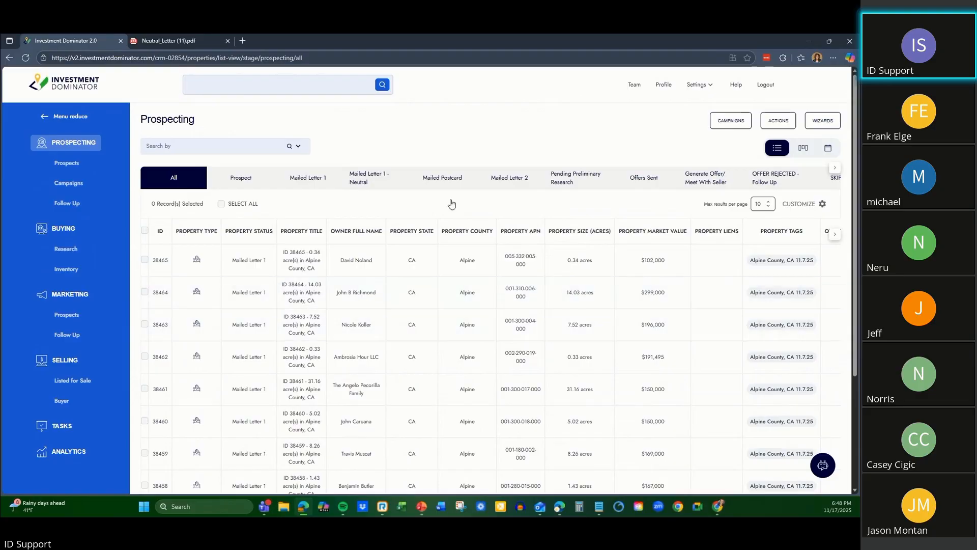
Open the Find Deals wizard and close the Neutral_Letter (11).pdf document.
click(815, 126)
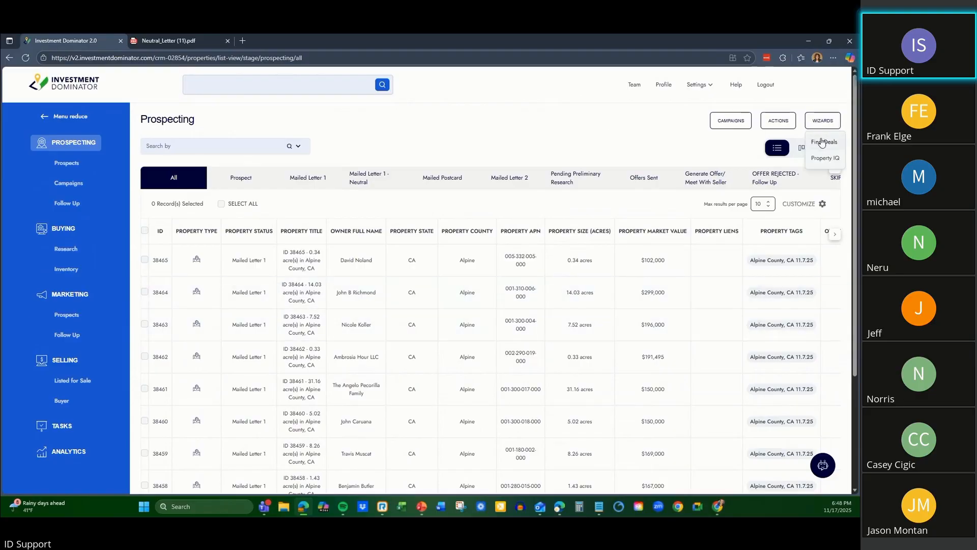
click(821, 142)
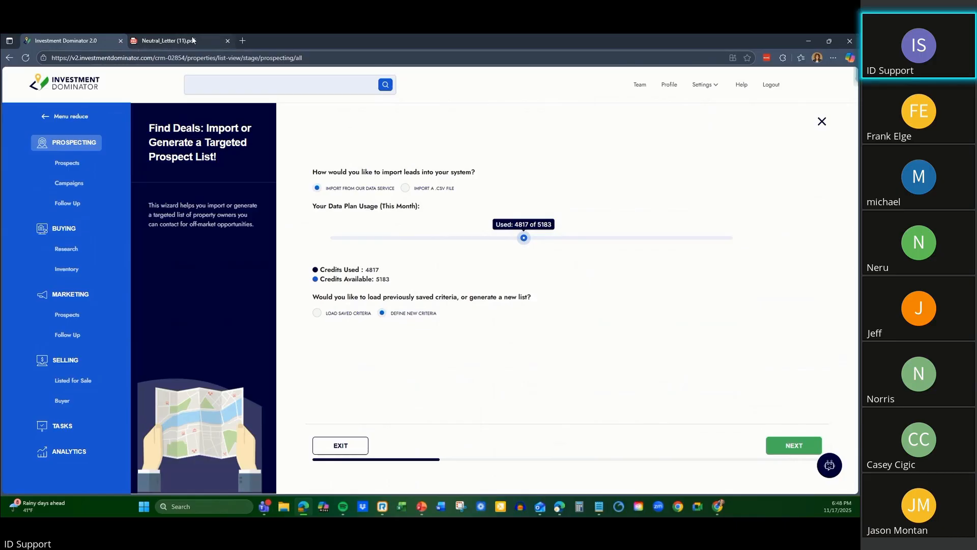
click(227, 41)
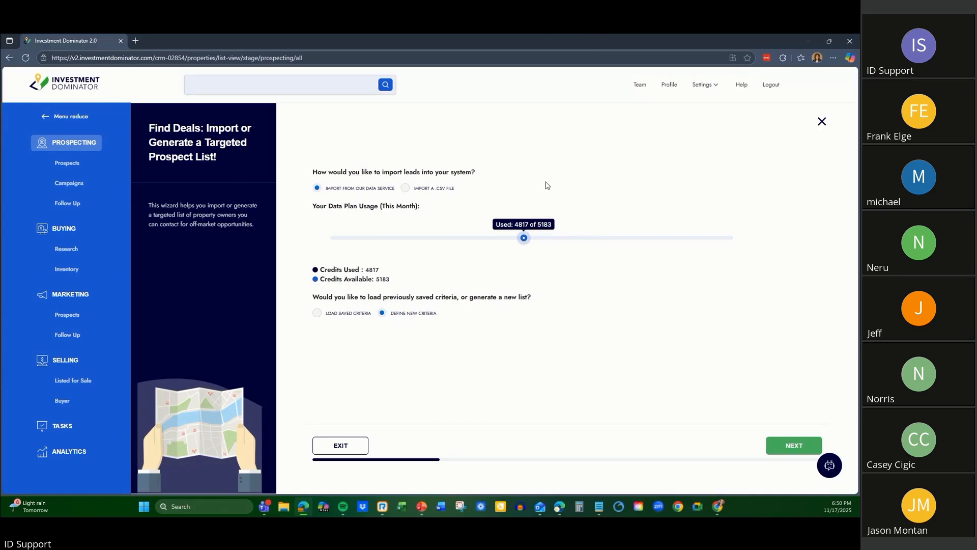
Open the User Guide from the Help page and look through its training sections and Browse By Category topics.
click(736, 85)
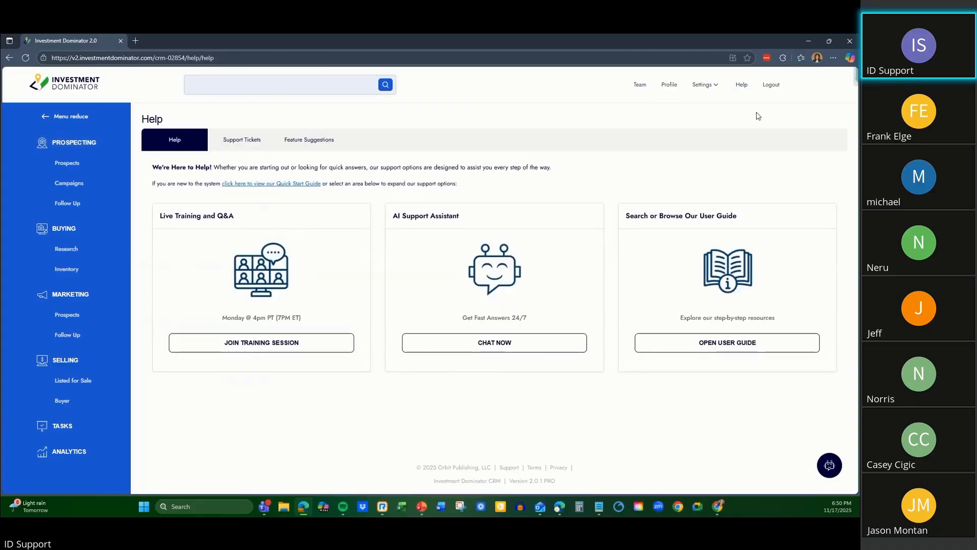
click(707, 344)
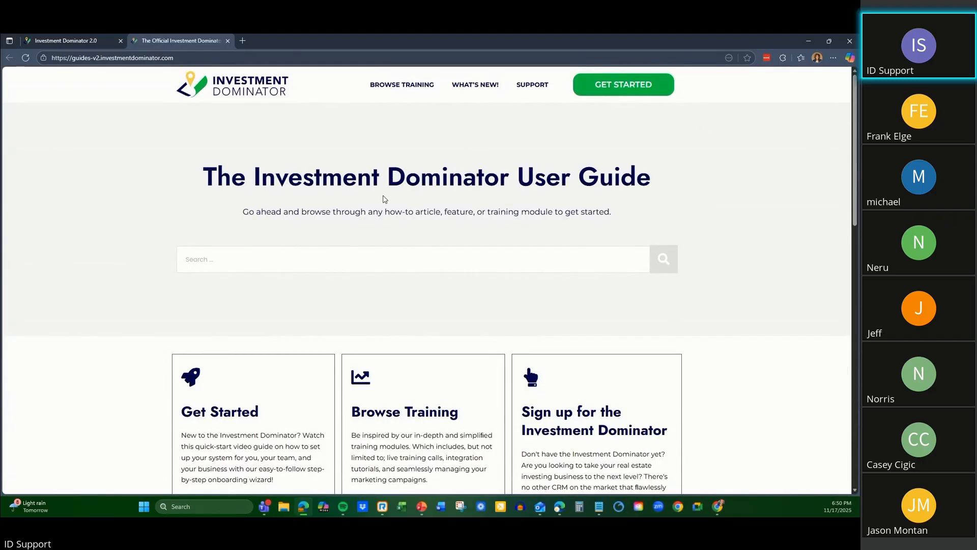
scroll(382, 208, down, 10)
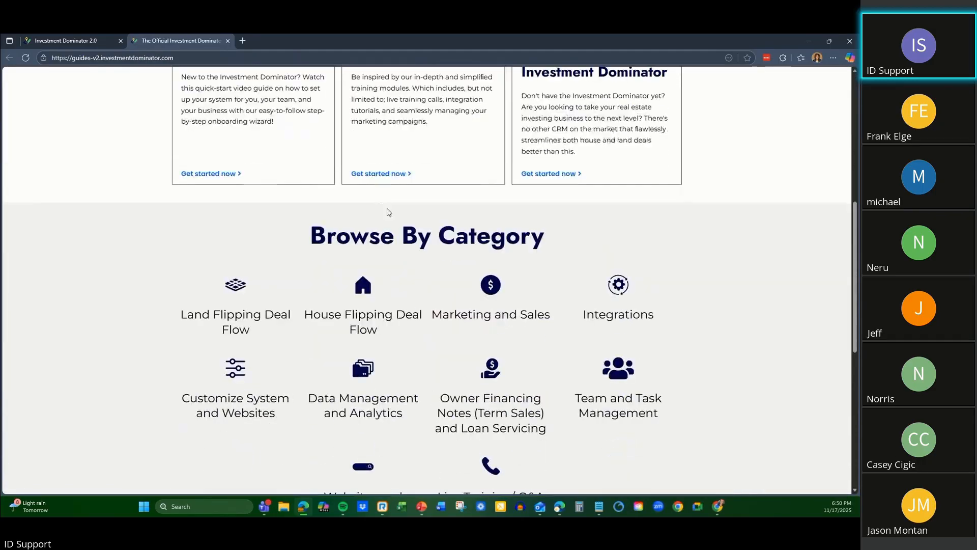
scroll(397, 216, up, 5)
scroll(398, 218, down, 4)
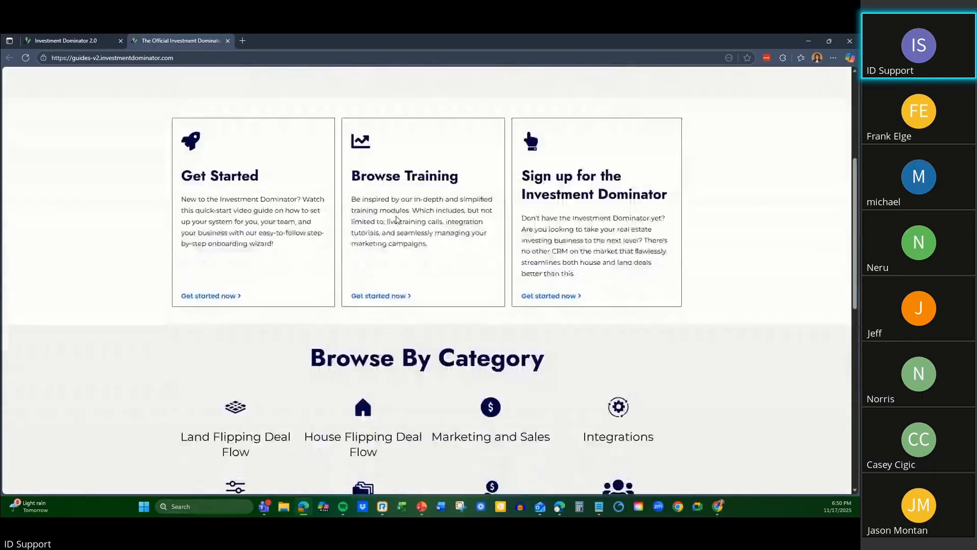
scroll(398, 219, down, 1)
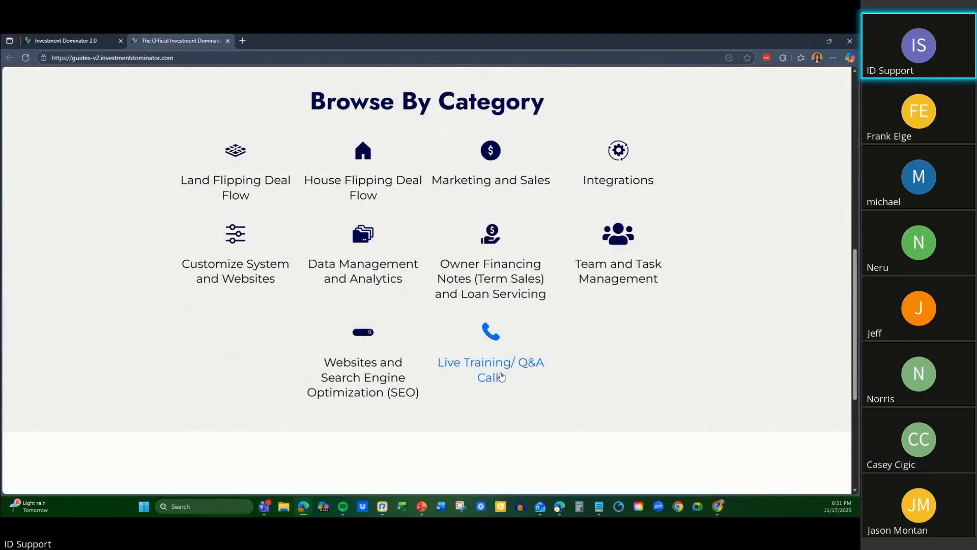
View the Live Training/ Q&A Calls category, then return to the User Guide home page.
click(499, 376)
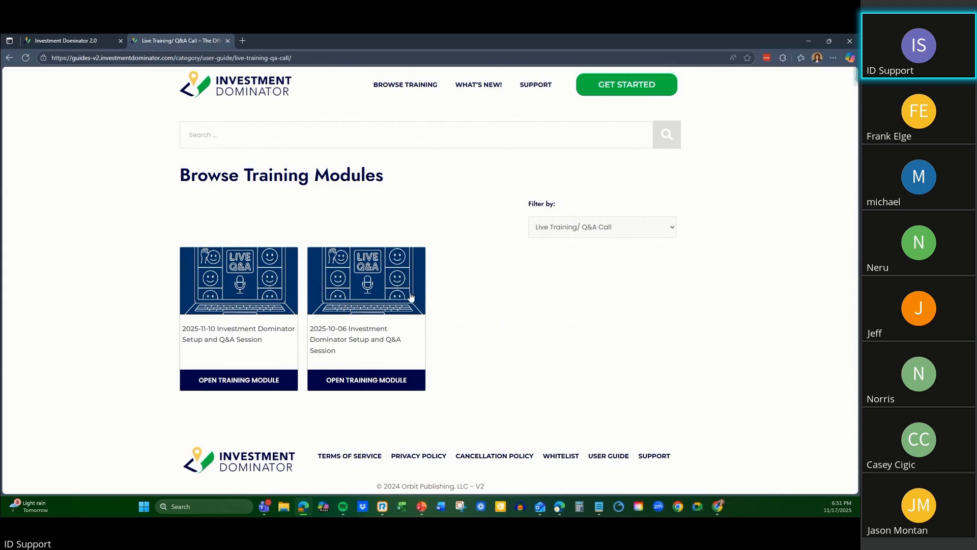
click(9, 58)
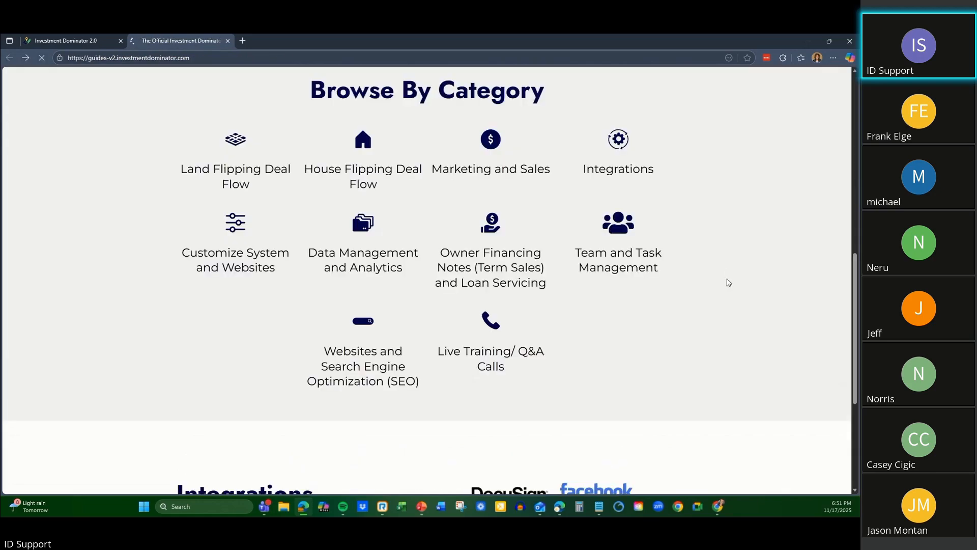
scroll(727, 278, up, 8)
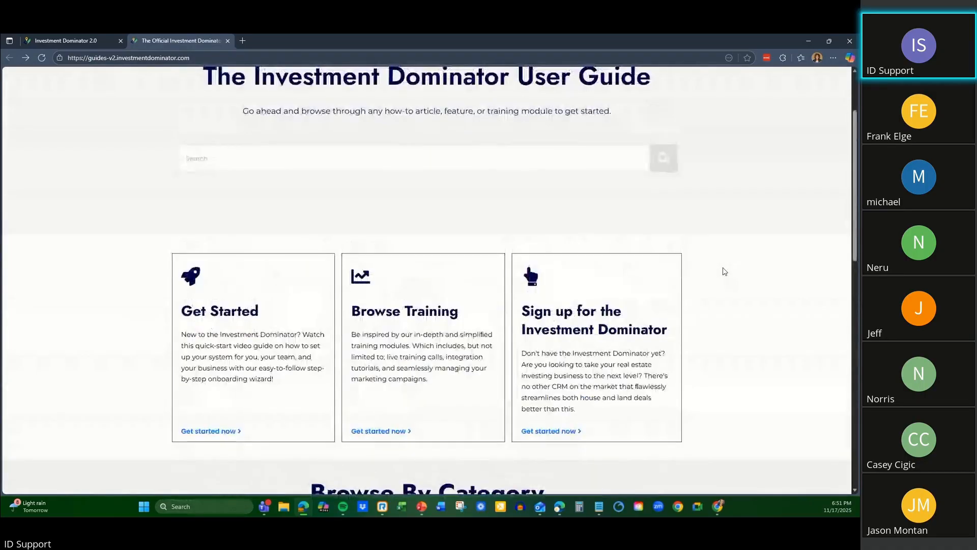
scroll(724, 272, up, 2)
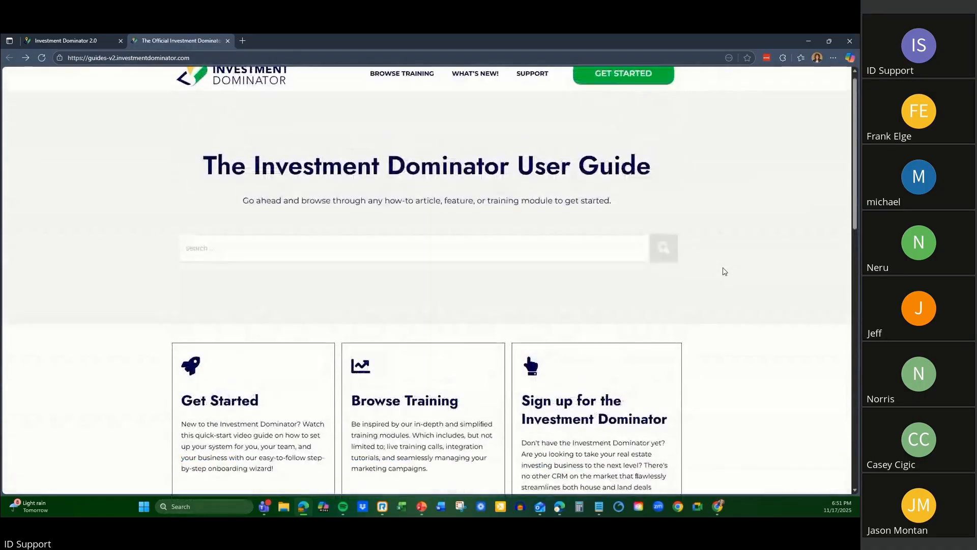
scroll(187, 420, down, 2)
scroll(284, 301, up, 2)
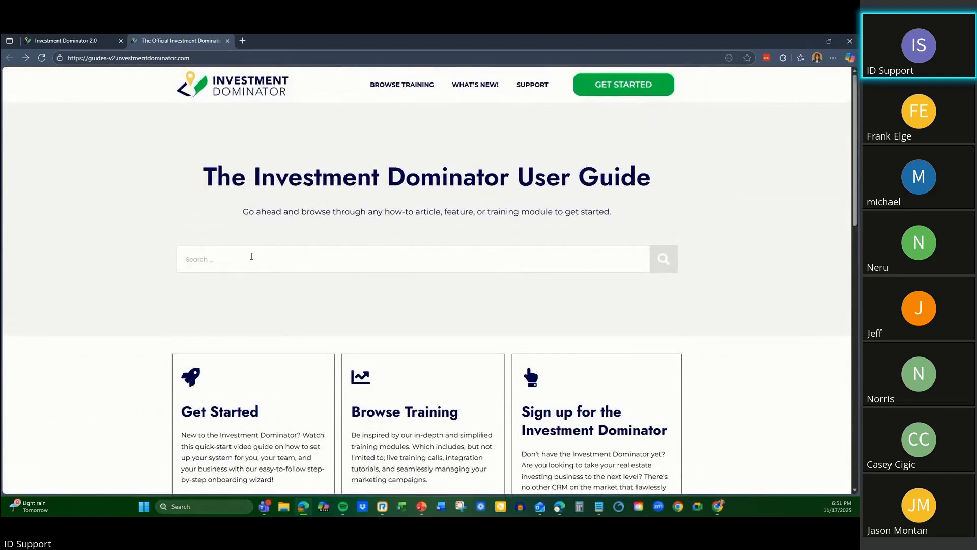
Open the Customize System and Websites category and look through its training modules.
scroll(253, 258, down, 6)
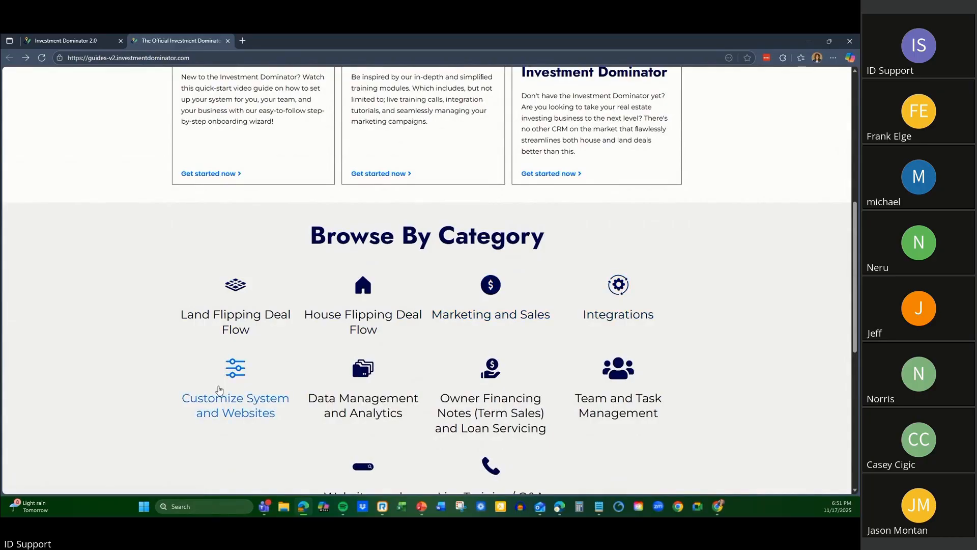
scroll(462, 367, down, 4)
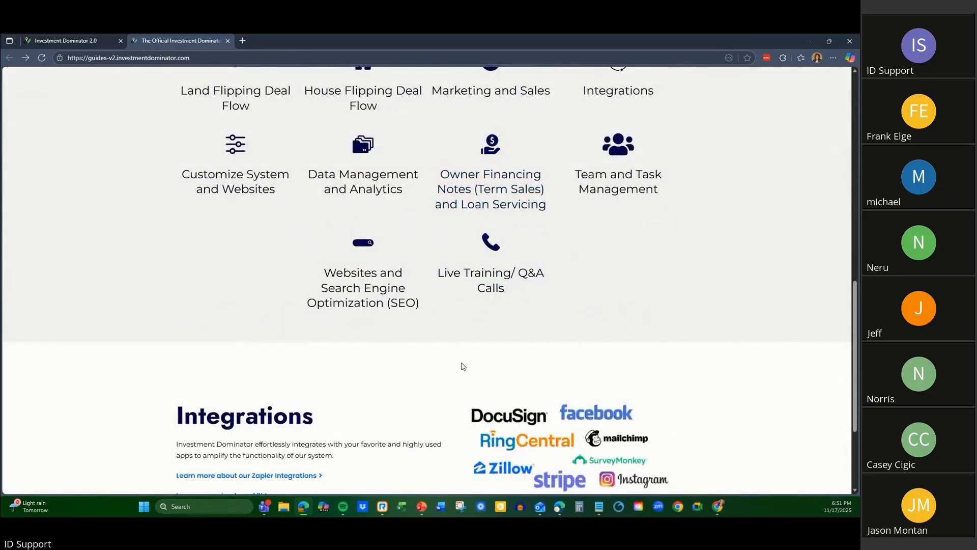
click(239, 183)
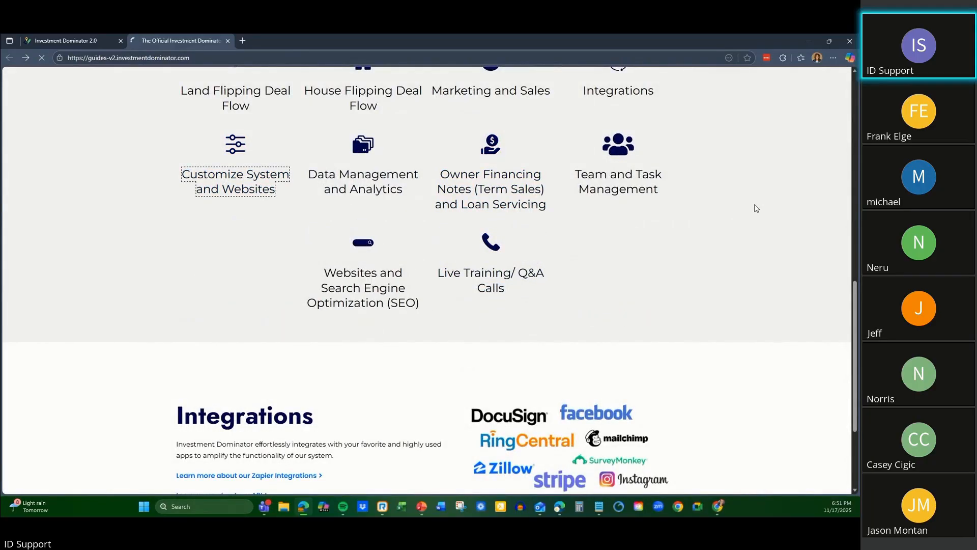
scroll(756, 204, down, 3)
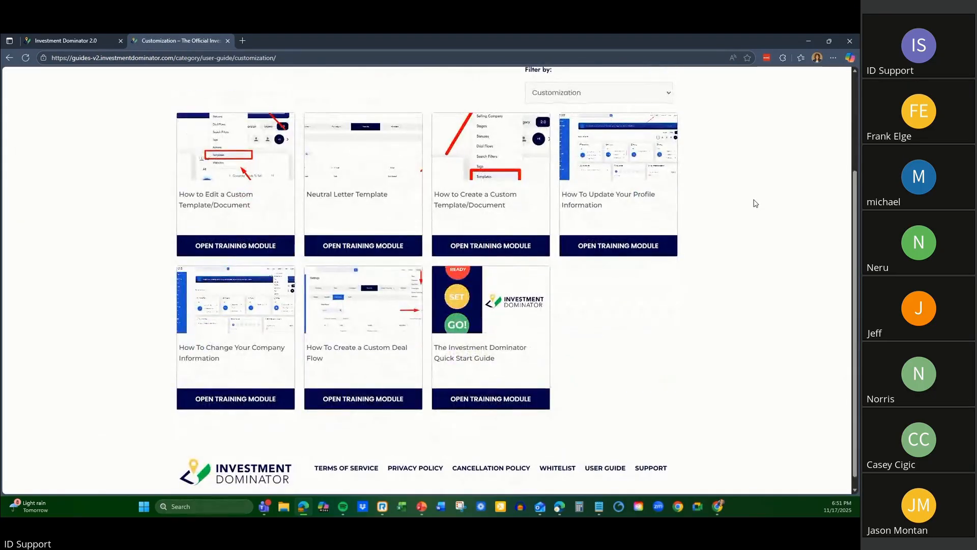
scroll(756, 204, up, 2)
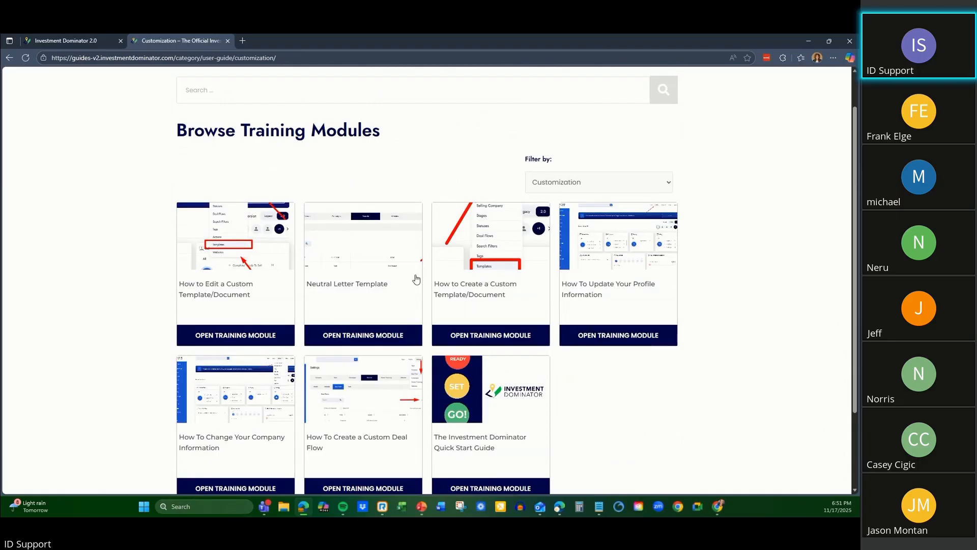
Search the User Guide for "data service" and open the How To Import Data (Prospects/Leads) Into the Investment Dominator article.
click(354, 100)
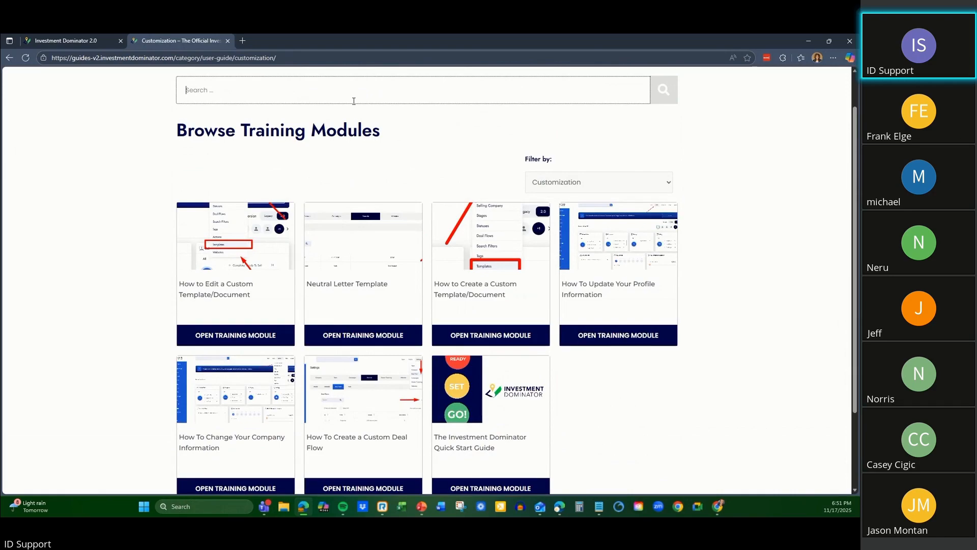
text(data s)
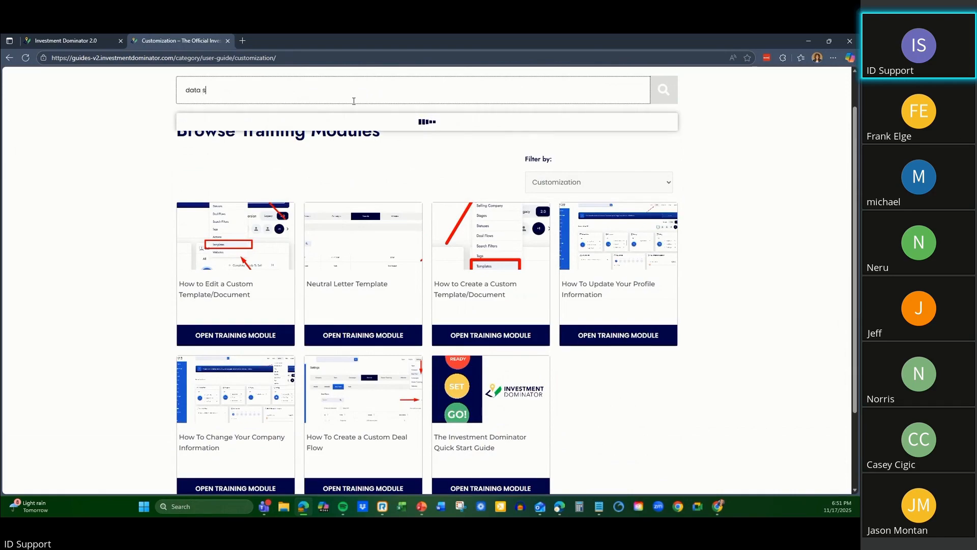
text(ervice)
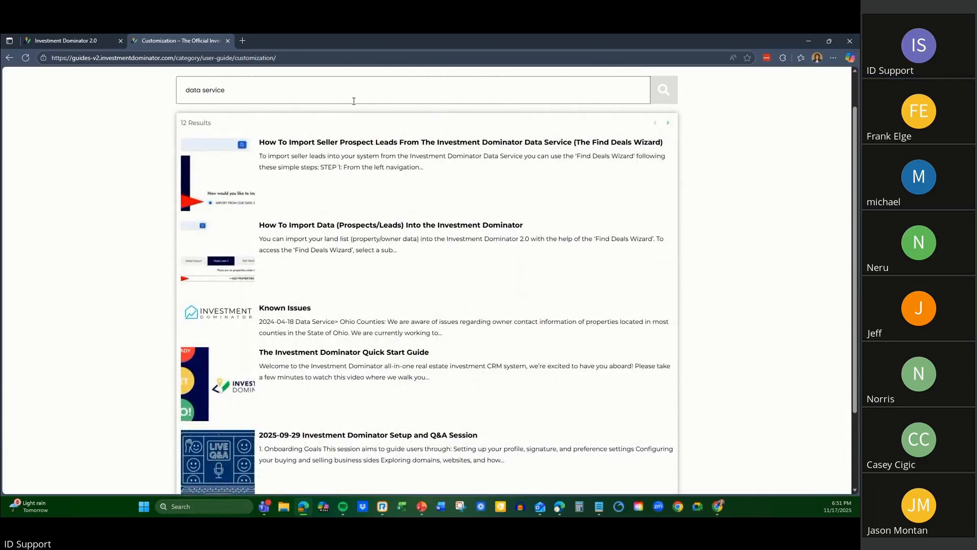
scroll(371, 318, down, 5)
scroll(369, 306, up, 6)
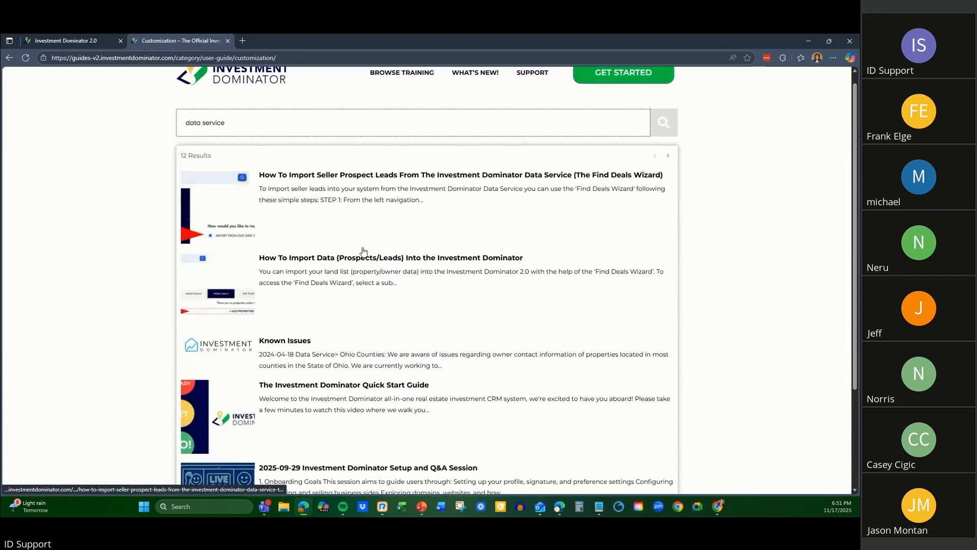
click(368, 262)
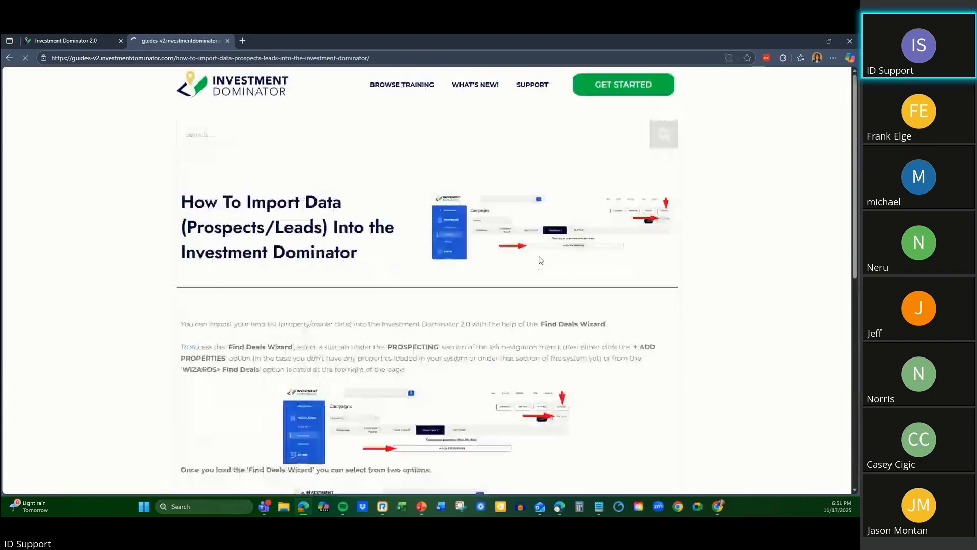
Examine the article's Find Deals Wizard access instructions and its sections on importing from the data service and from a .CSV file.
scroll(557, 258, down, 5)
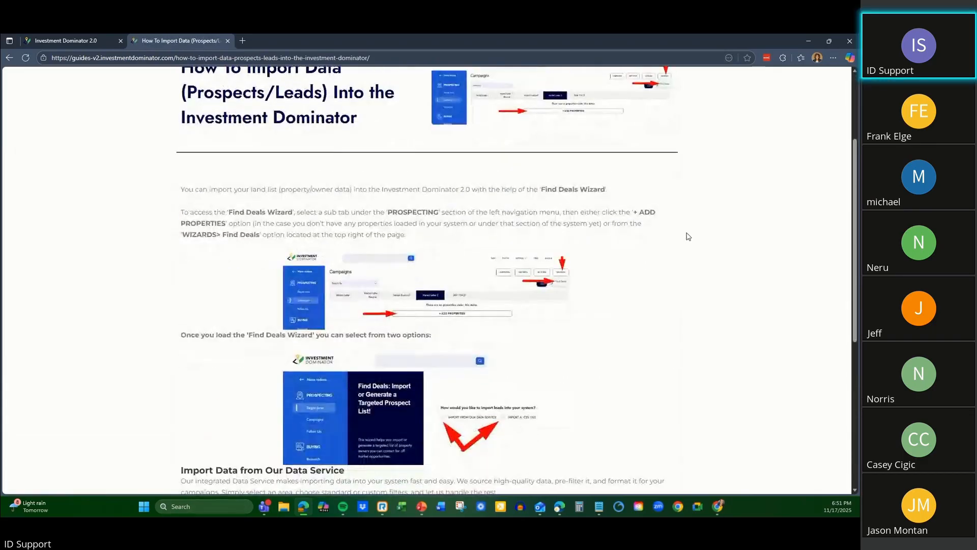
scroll(689, 236, down, 2)
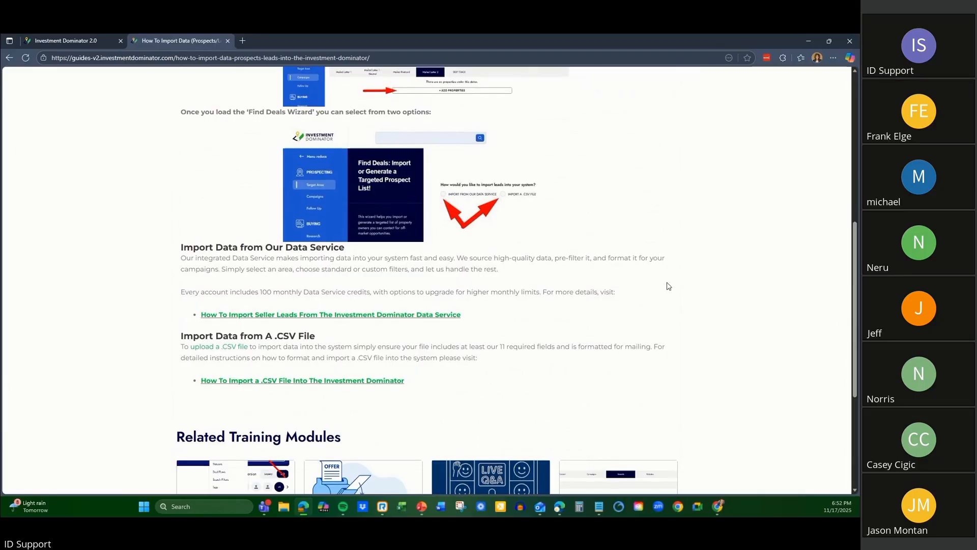
scroll(669, 287, up, 1)
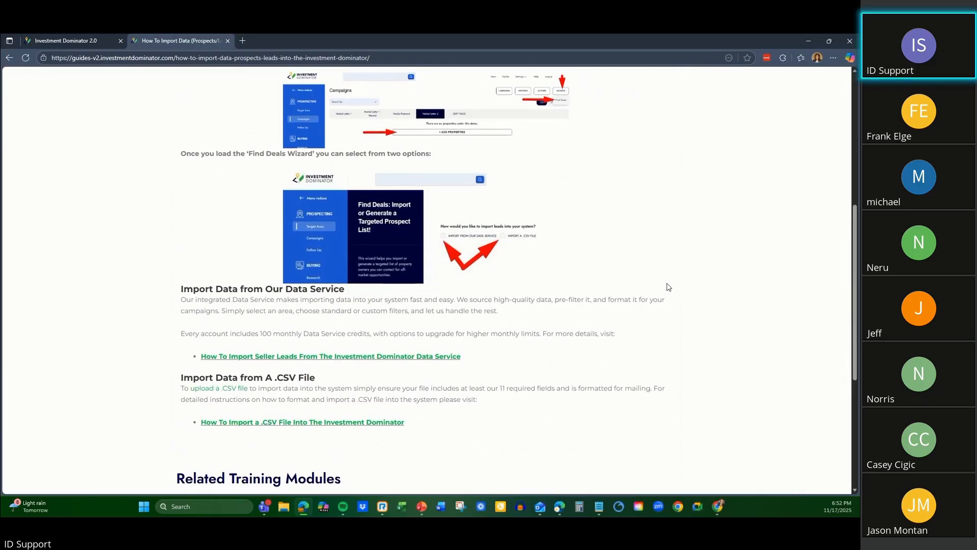
scroll(668, 286, down, 1)
scroll(369, 277, up, 1)
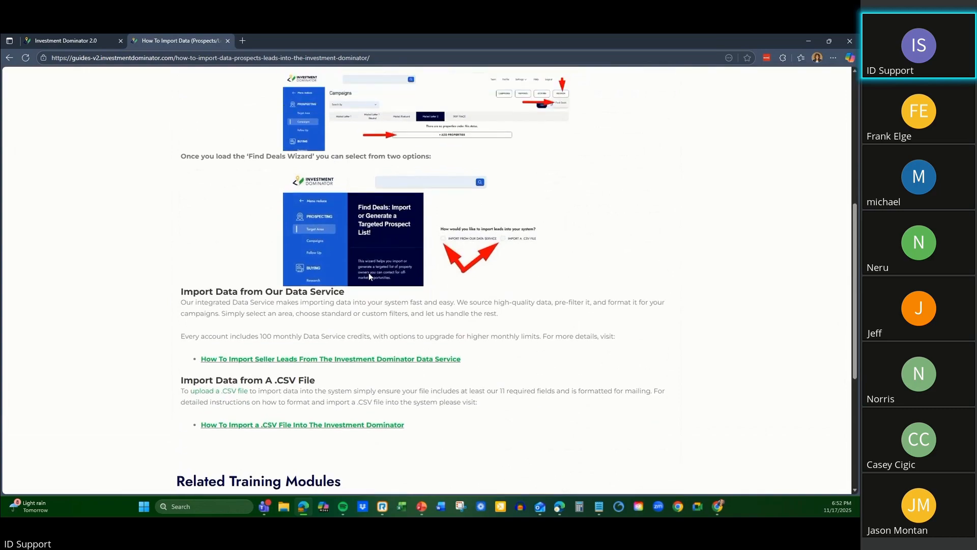
scroll(519, 283, down, 2)
scroll(520, 283, up, 5)
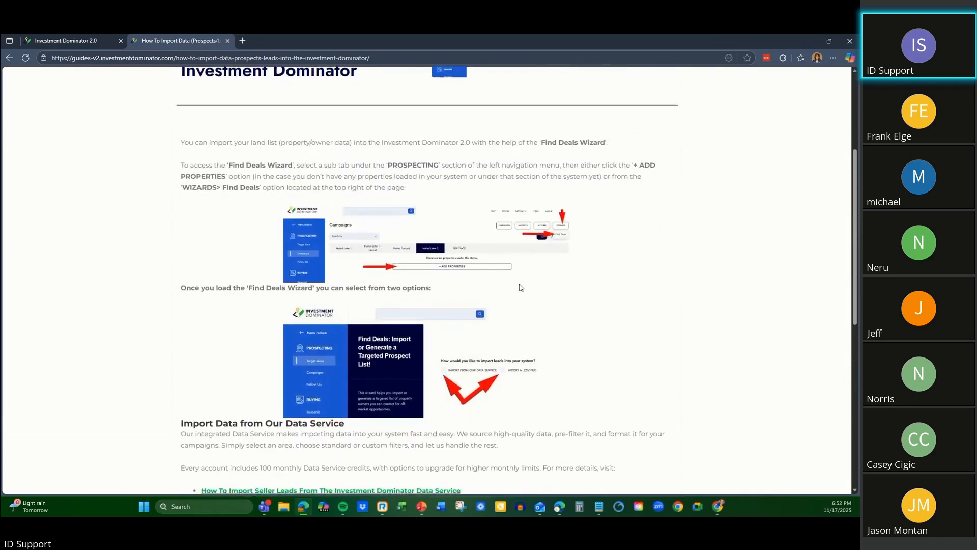
scroll(519, 284, down, 3)
Open the linked guide on importing seller leads from the Investment Dominator Data Service and look through its Find Deals Wizard steps.
click(378, 360)
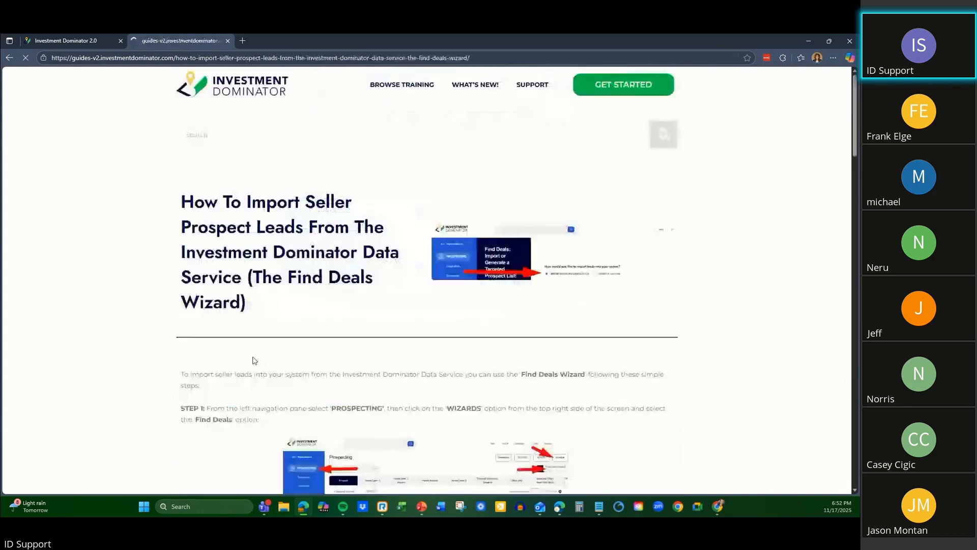
scroll(450, 275, down, 5)
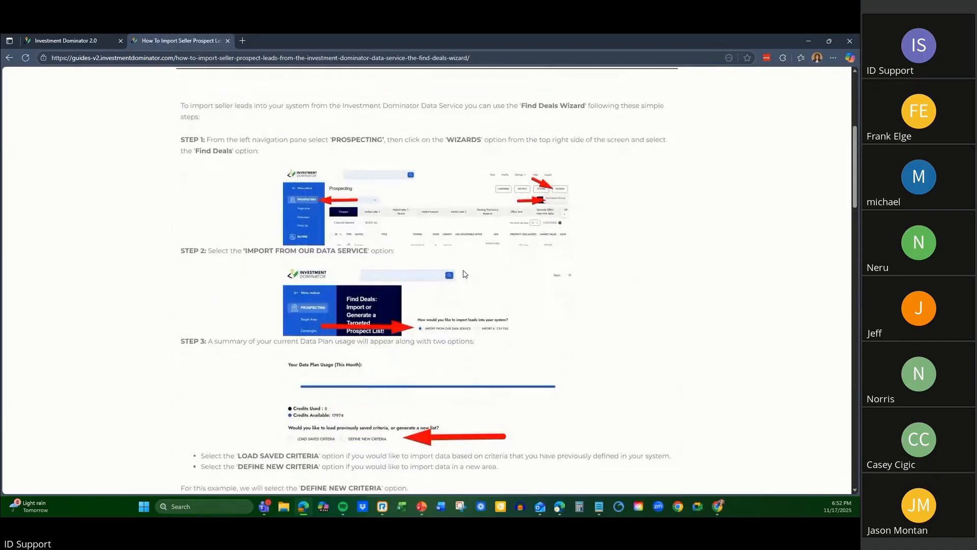
scroll(465, 274, up, 1)
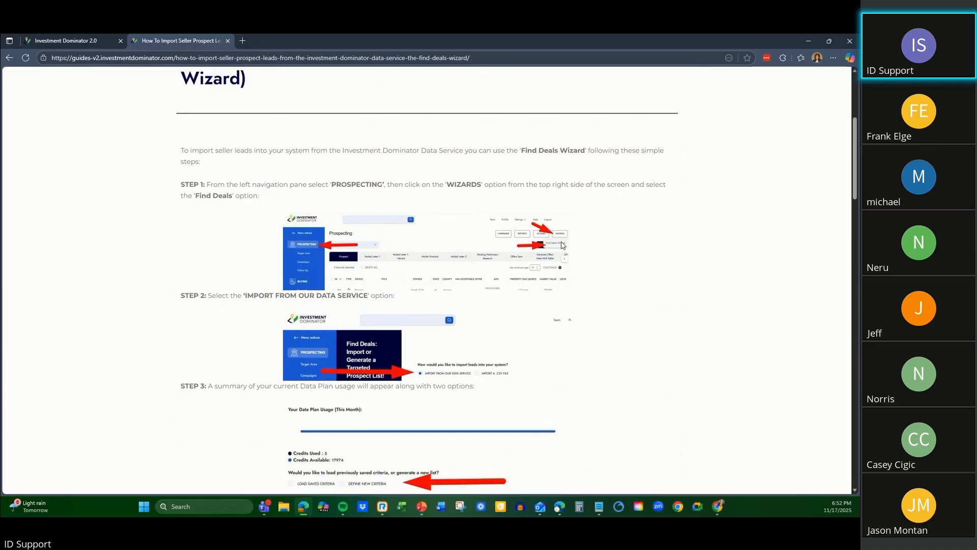
scroll(425, 255, down, 5)
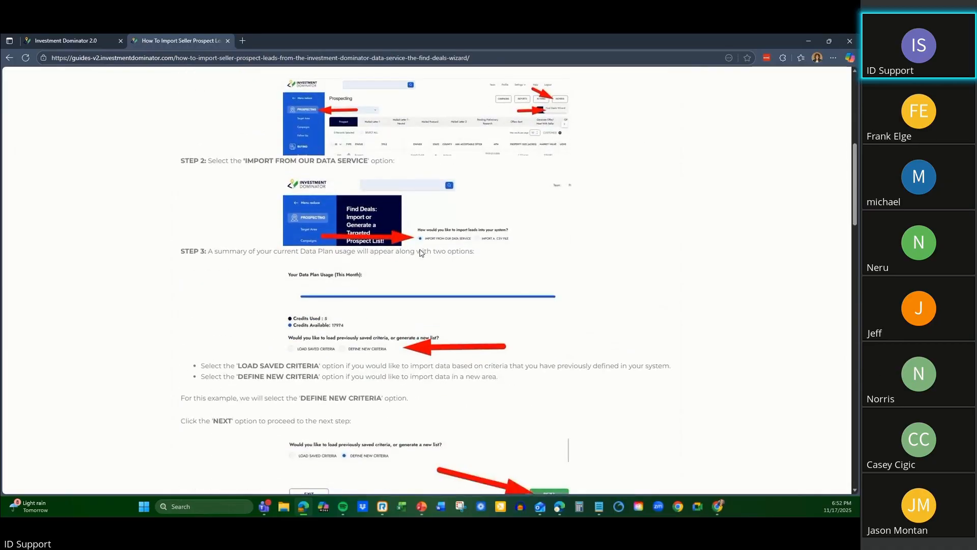
scroll(422, 253, down, 7)
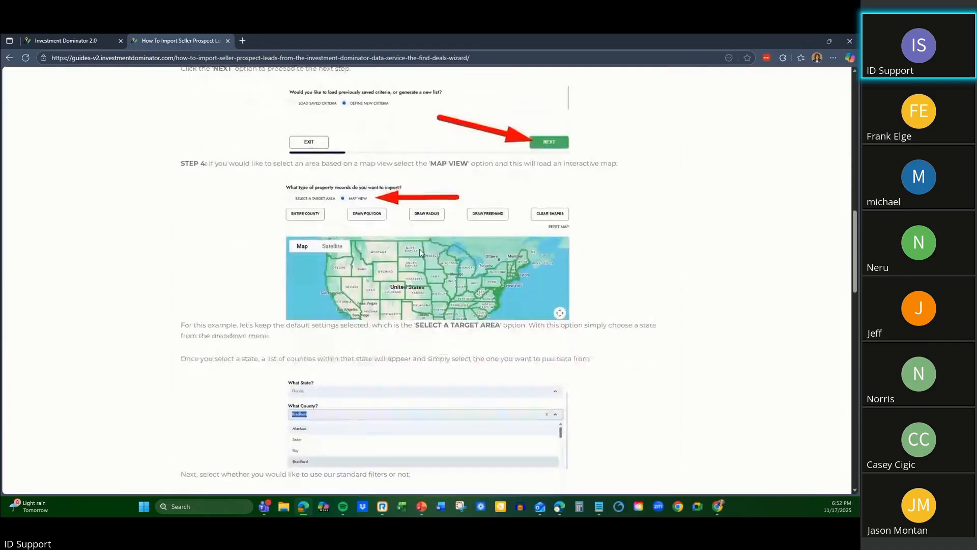
scroll(421, 253, down, 7)
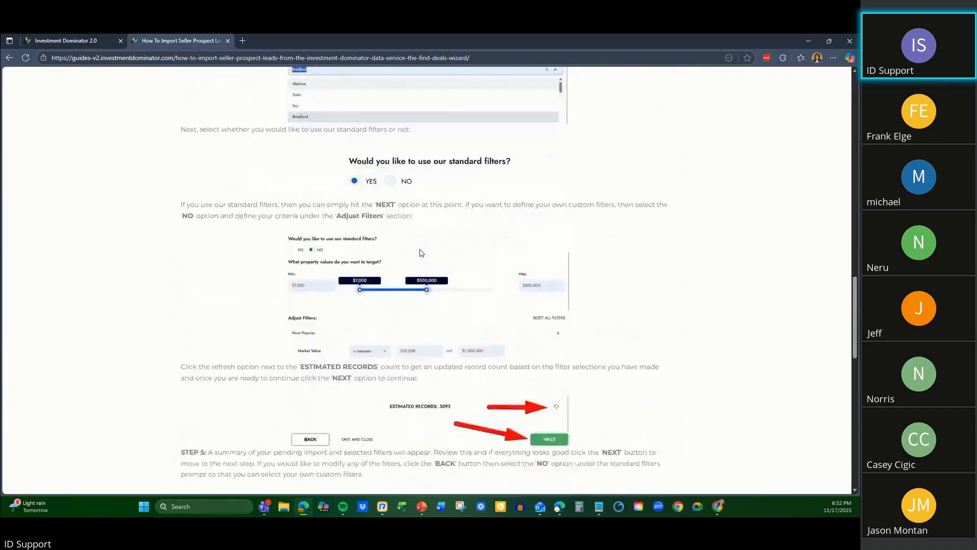
scroll(421, 253, down, 8)
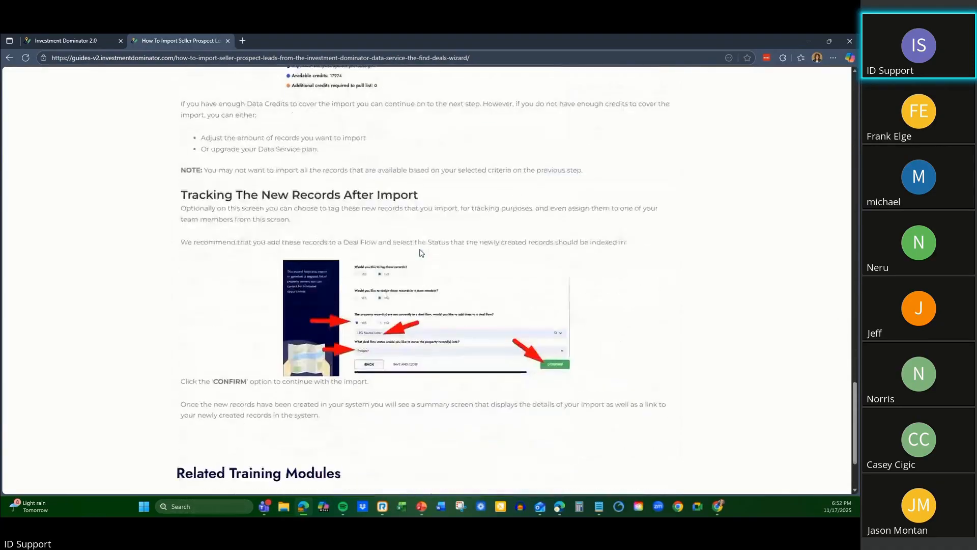
scroll(420, 253, up, 15)
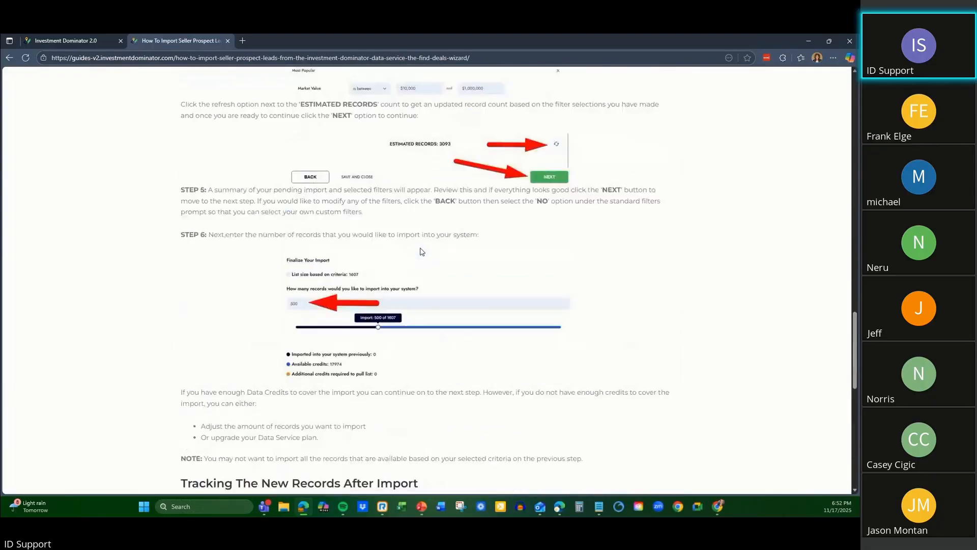
scroll(421, 252, up, 17)
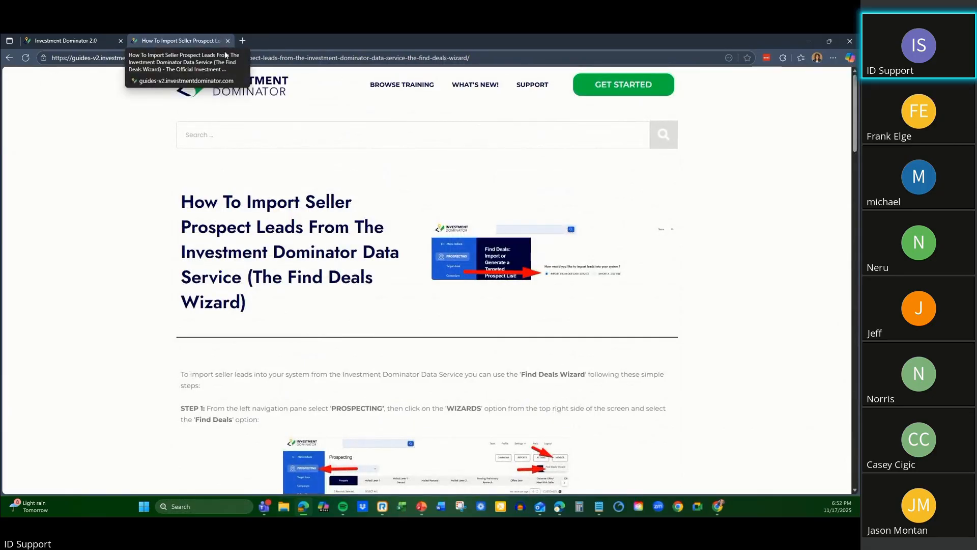
Open the Browse Training page and look over the available training modules.
click(403, 85)
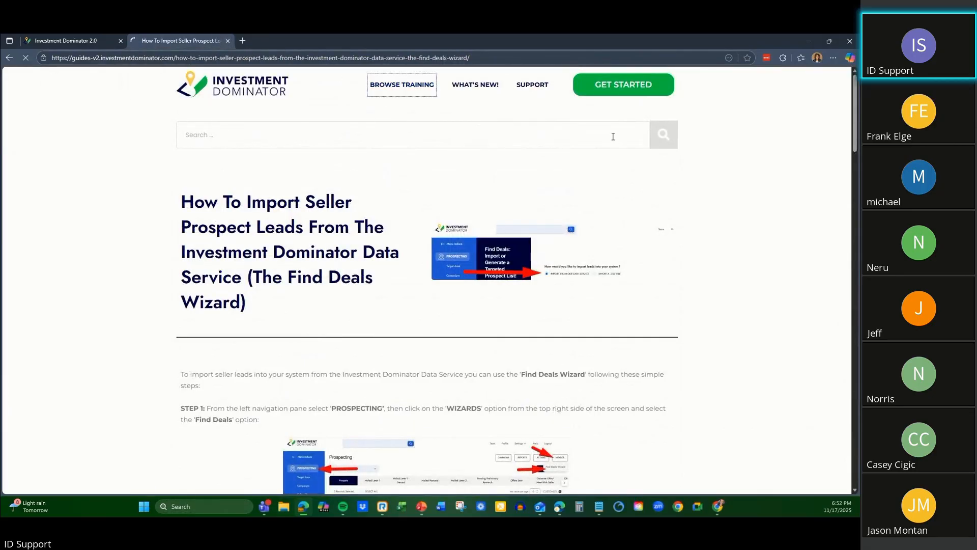
scroll(245, 224, down, 2)
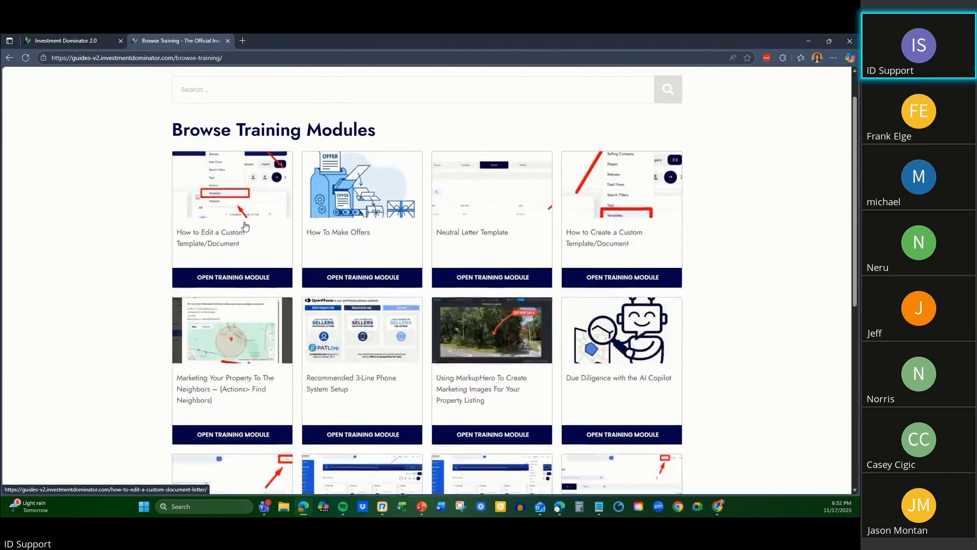
scroll(244, 226, down, 7)
scroll(258, 249, up, 6)
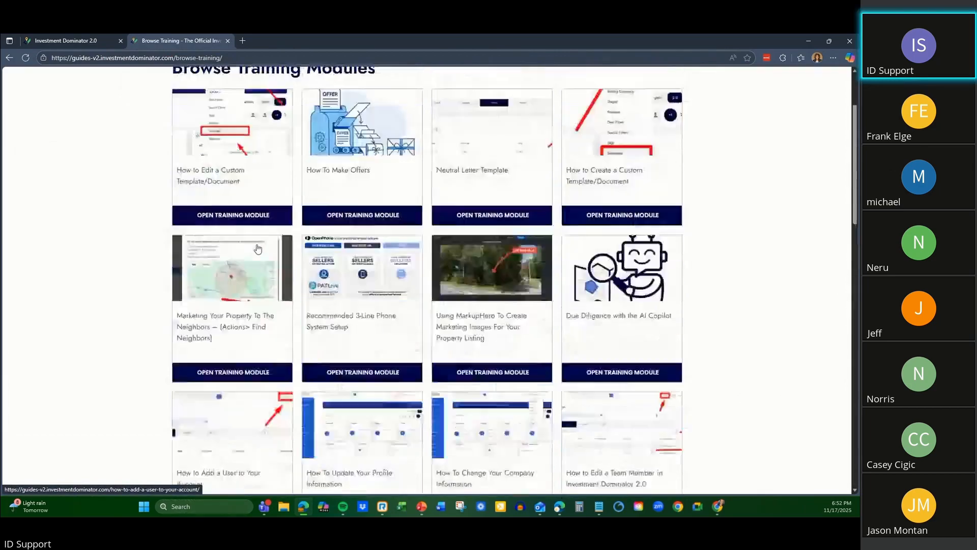
scroll(258, 248, up, 3)
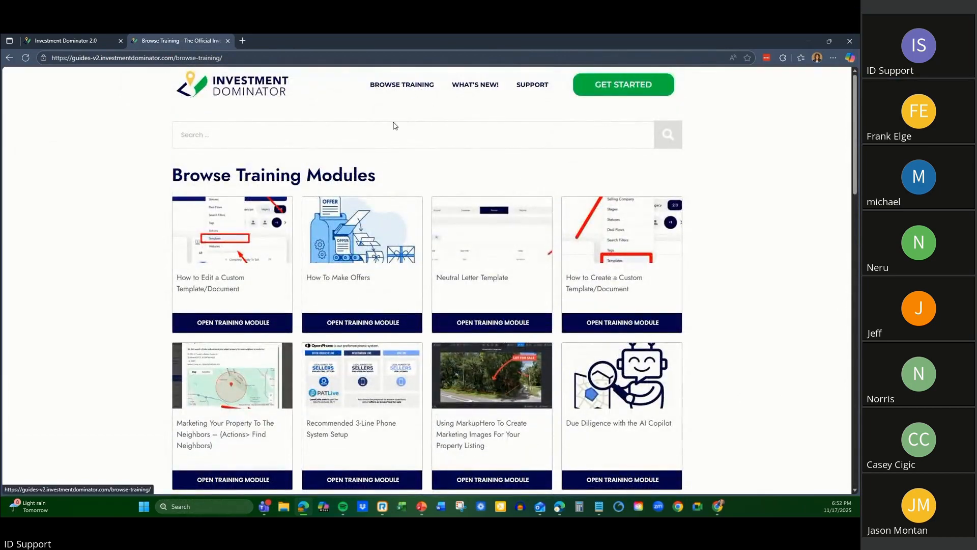
Search the training modules for "get started" and open The Investment Dominator Quick Start Guide.
click(338, 134)
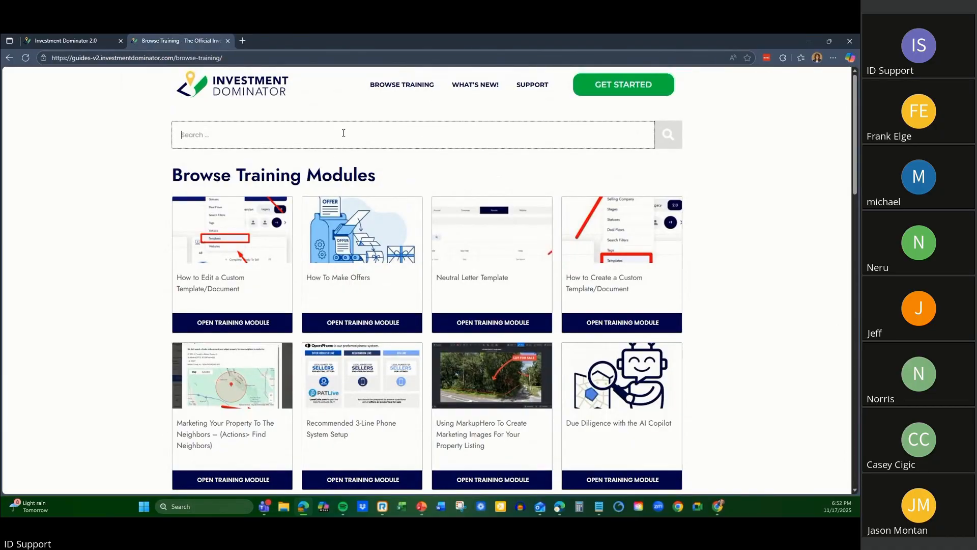
text(get)
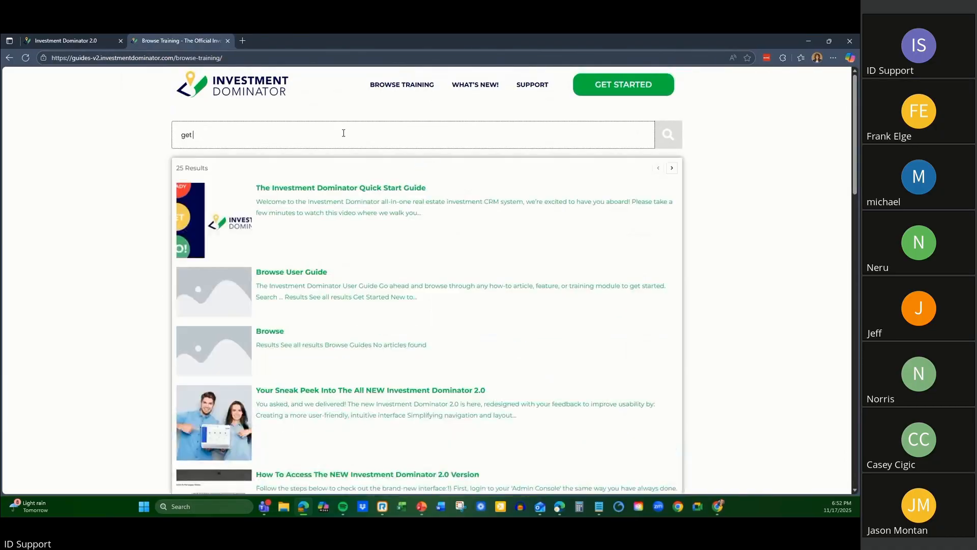
text( started)
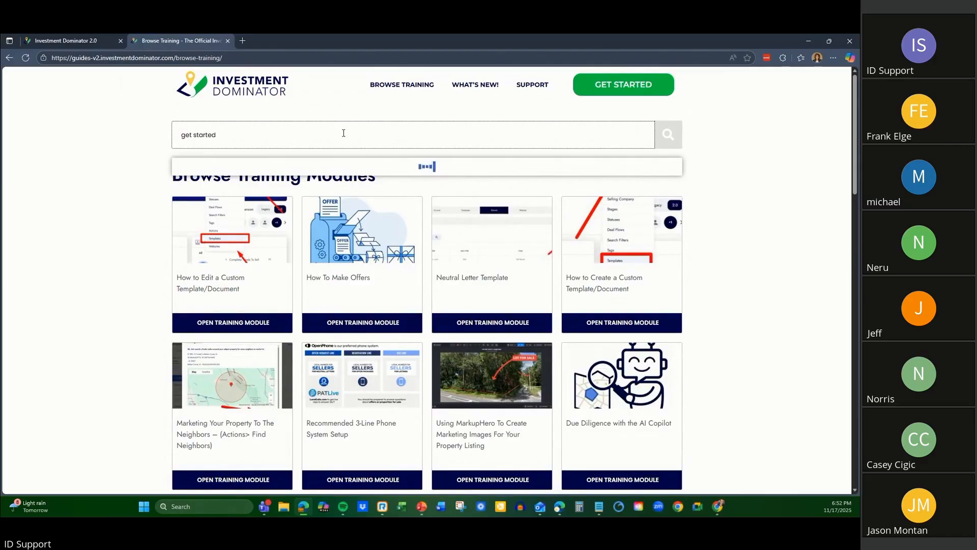
click(378, 186)
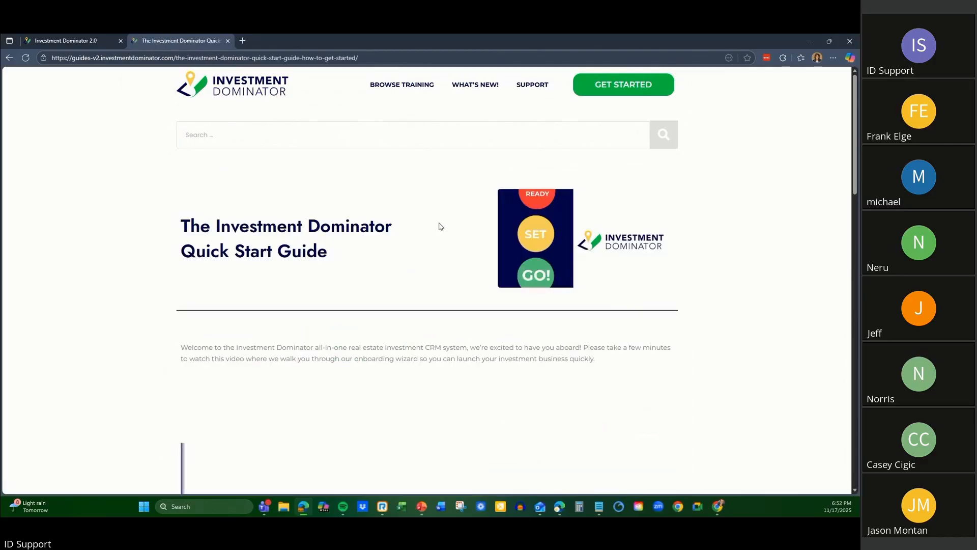
Look through the Quick Start Guide's onboarding, Discover More and Related Training Modules sections, and return to the guide search.
scroll(407, 214, down, 7)
scroll(404, 203, down, 8)
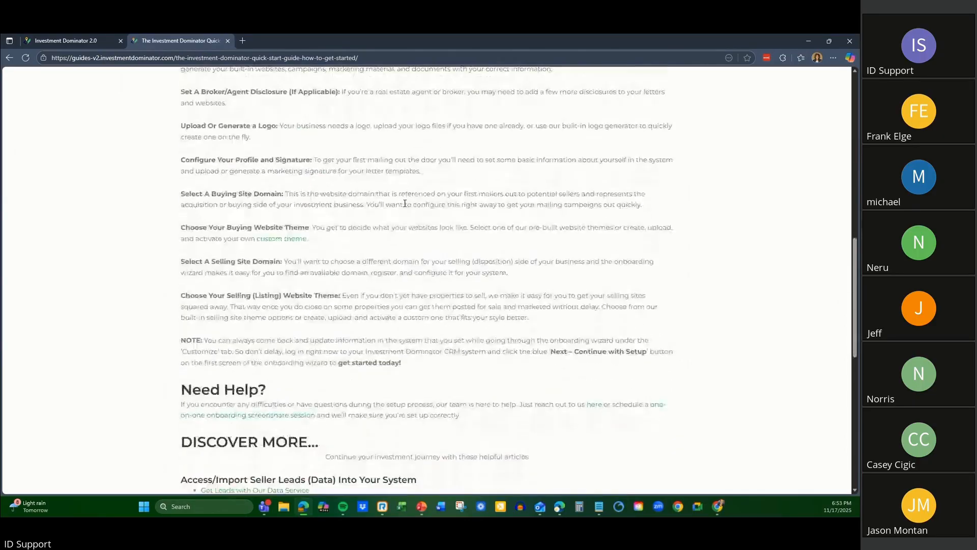
scroll(404, 202, down, 7)
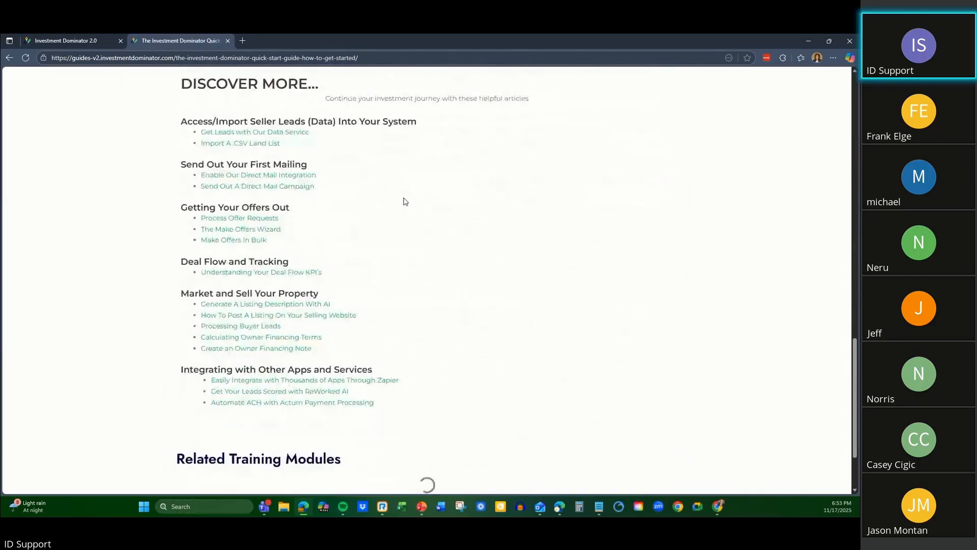
scroll(404, 202, up, 4)
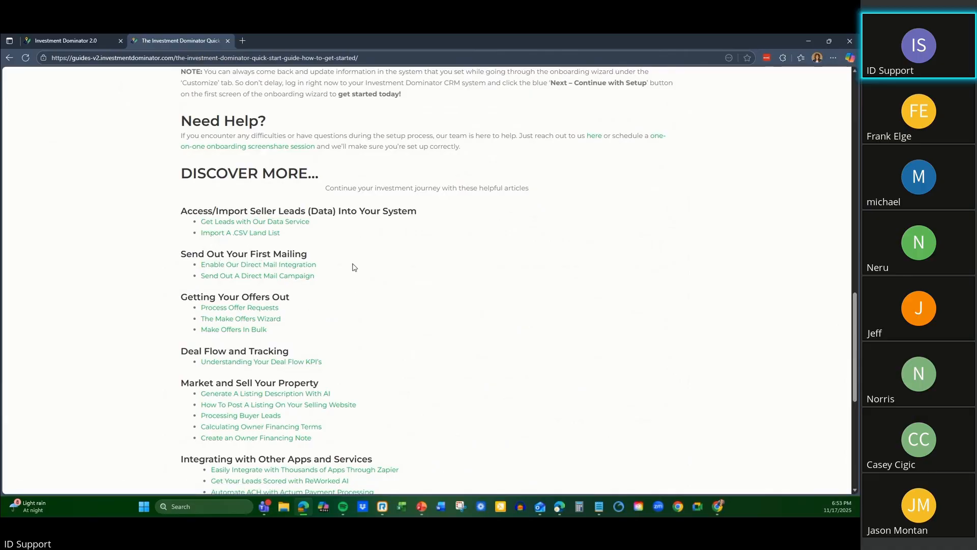
scroll(351, 267, down, 1)
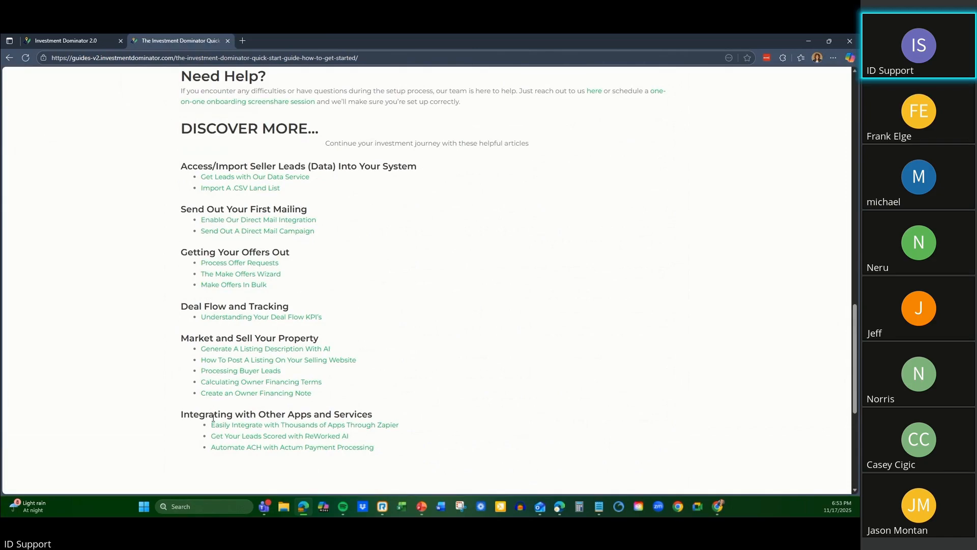
scroll(296, 236, down, 2)
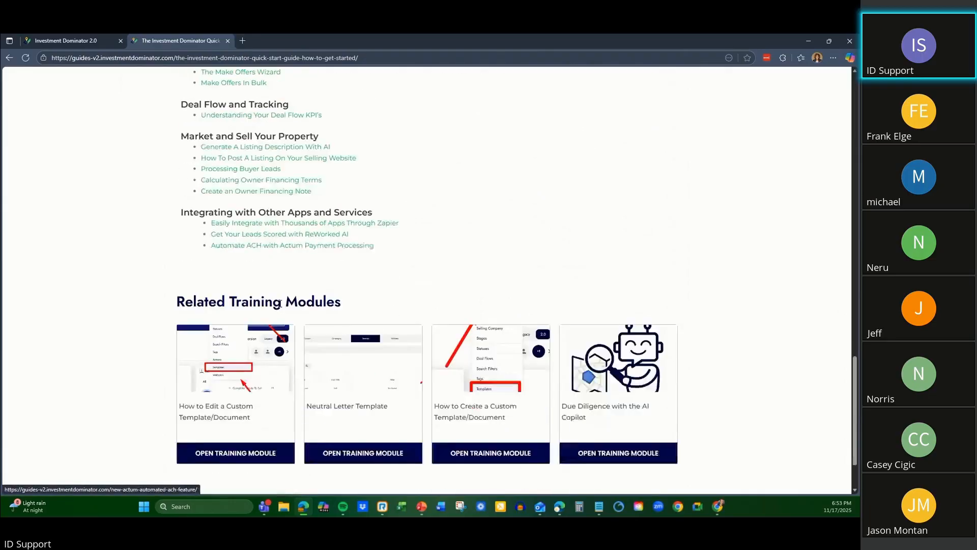
scroll(281, 296, up, 3)
scroll(285, 293, down, 6)
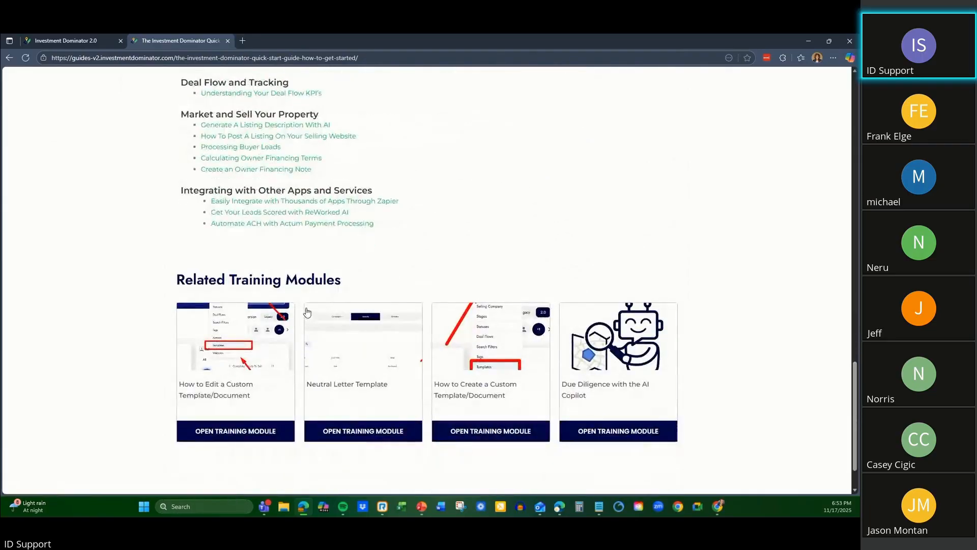
scroll(452, 264, up, 1)
scroll(452, 260, up, 9)
scroll(449, 254, up, 10)
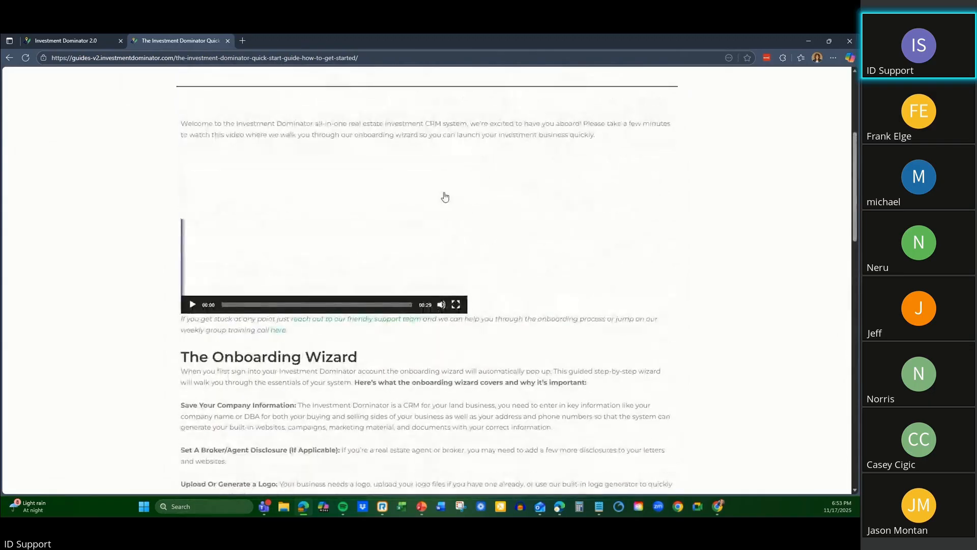
click(366, 142)
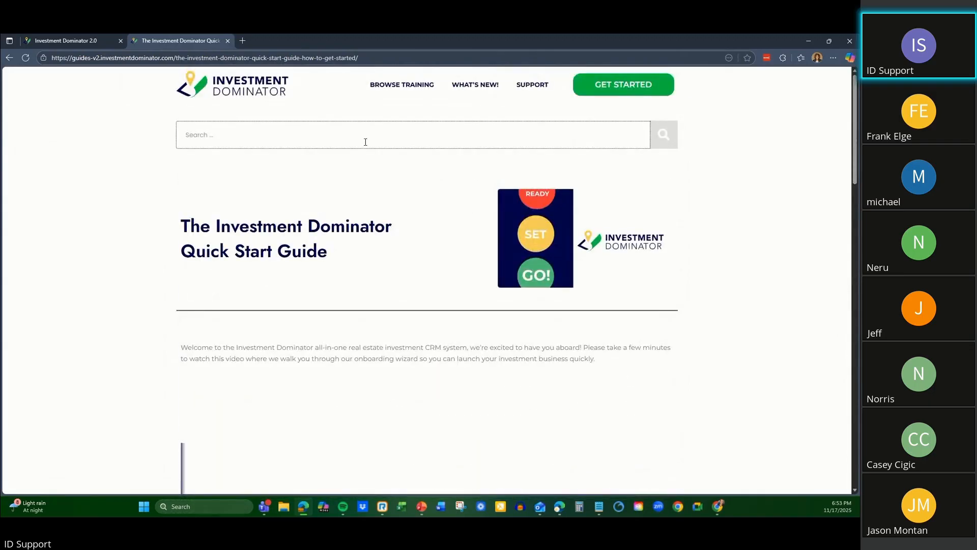
Search the User Guide for "themes" and clear the search.
text(themes)
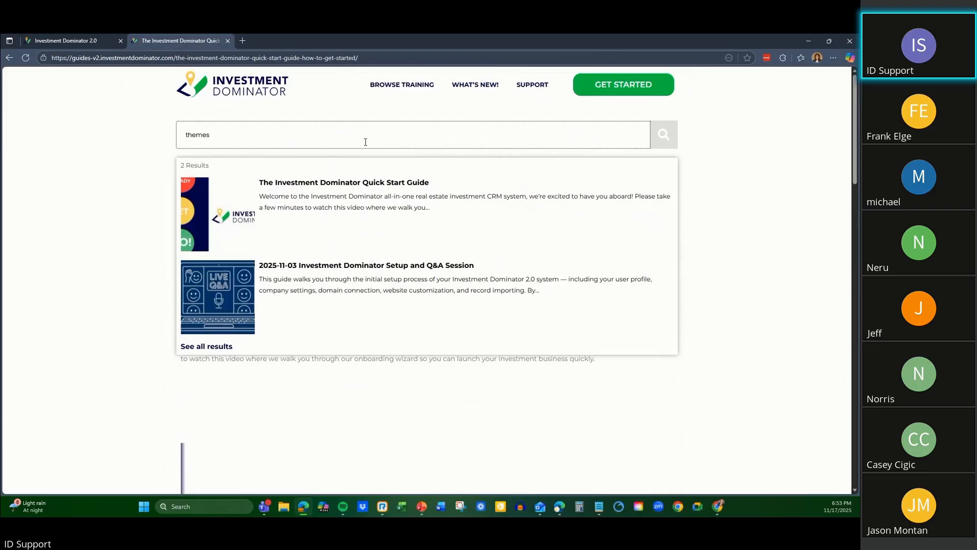
drag(265, 132, 7, 169)
key(BackSpace)
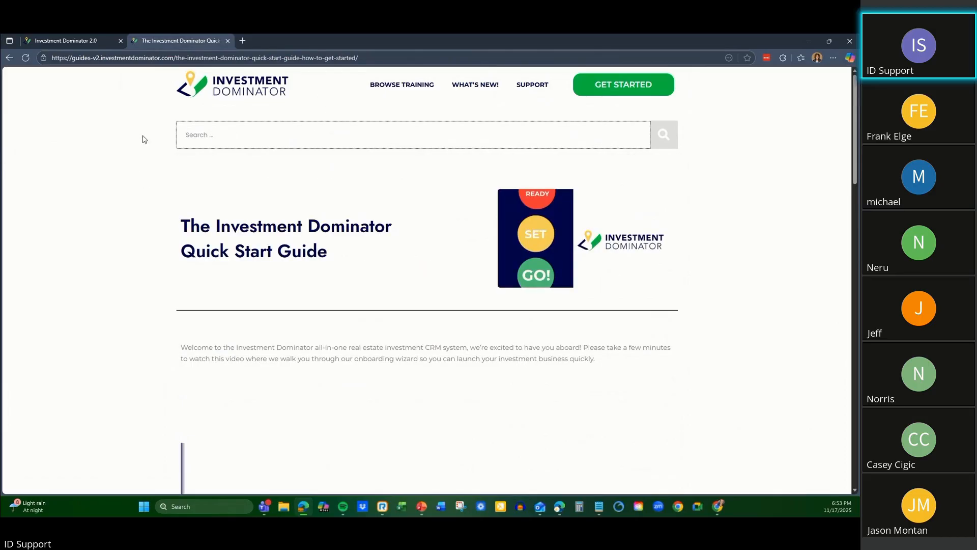
Return to the CRM's Help page, open Support Tickets and browse the tickets by Open, Pending, Working, Closed and All status.
click(70, 39)
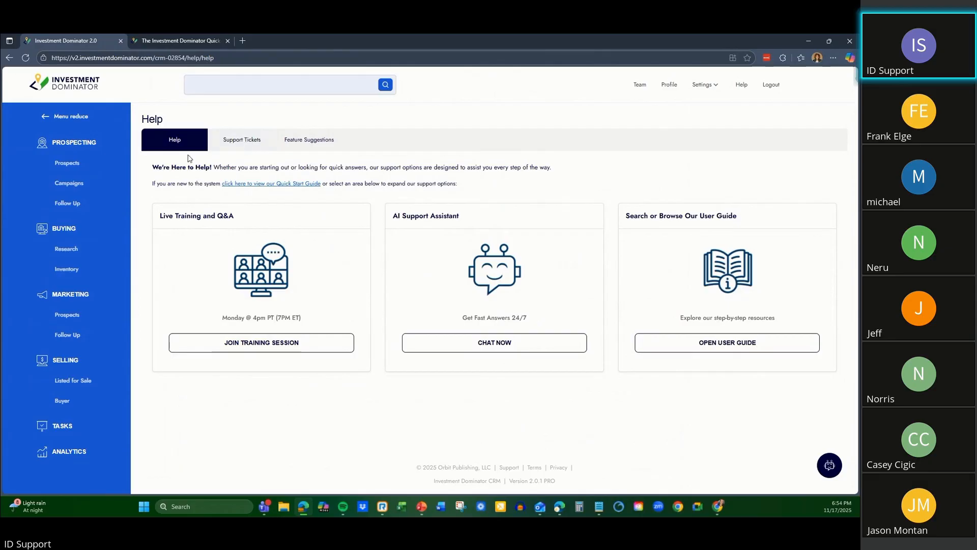
click(224, 144)
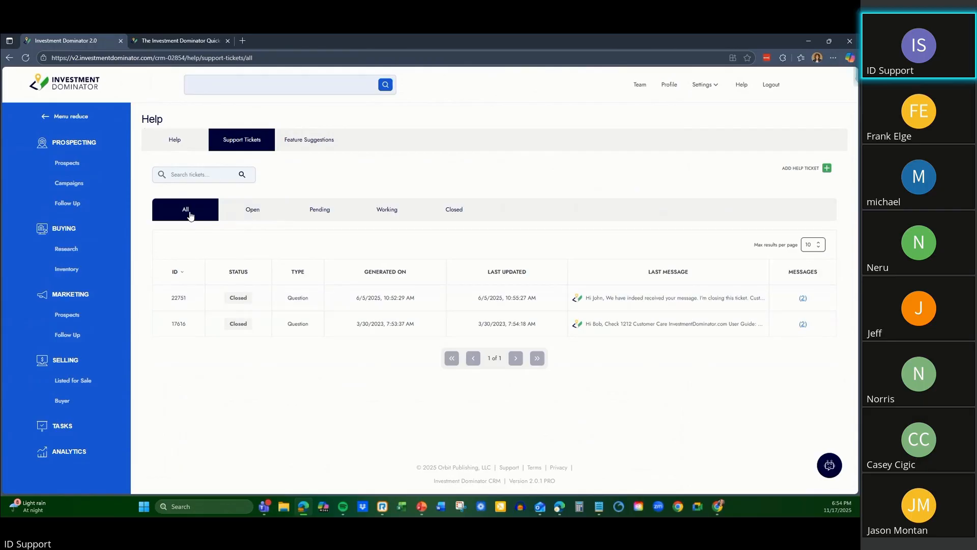
click(267, 209)
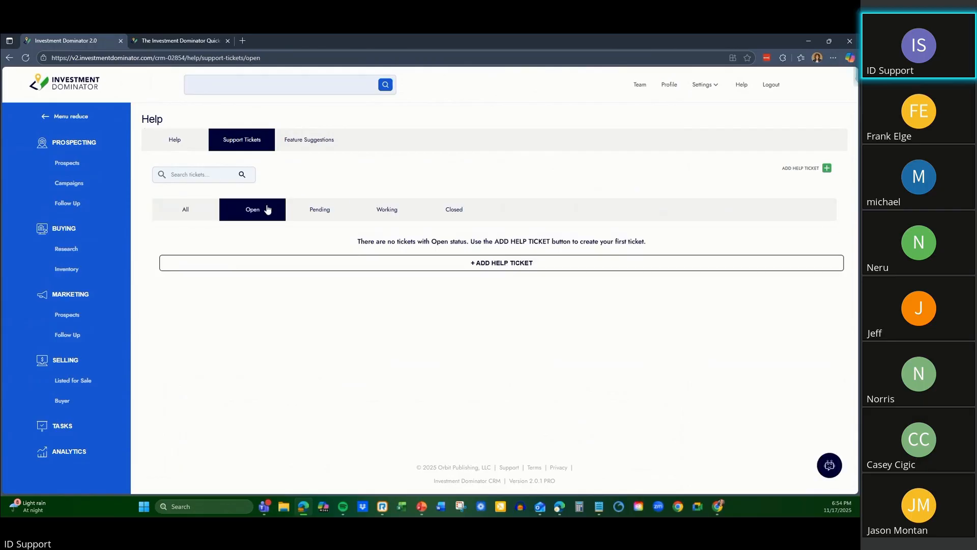
click(325, 206)
click(405, 209)
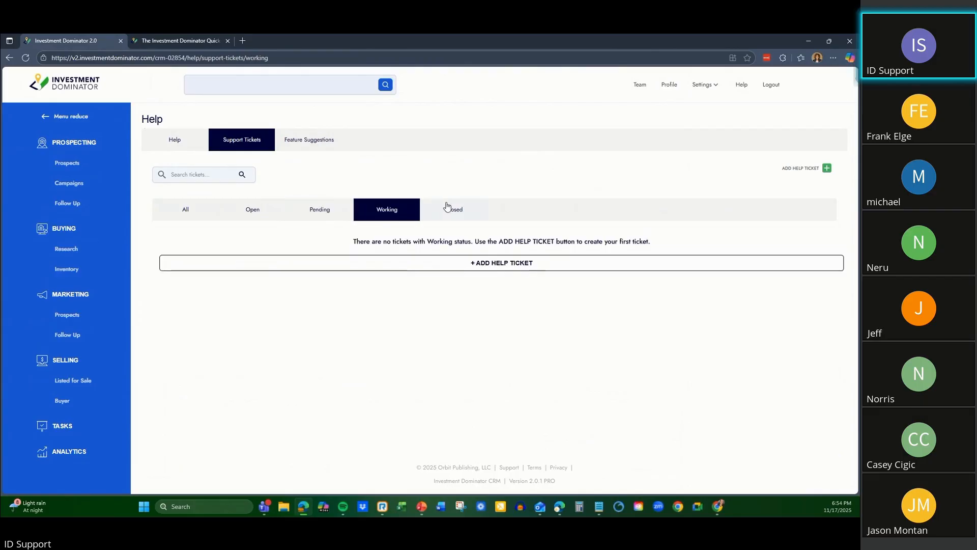
click(451, 210)
click(390, 210)
click(333, 219)
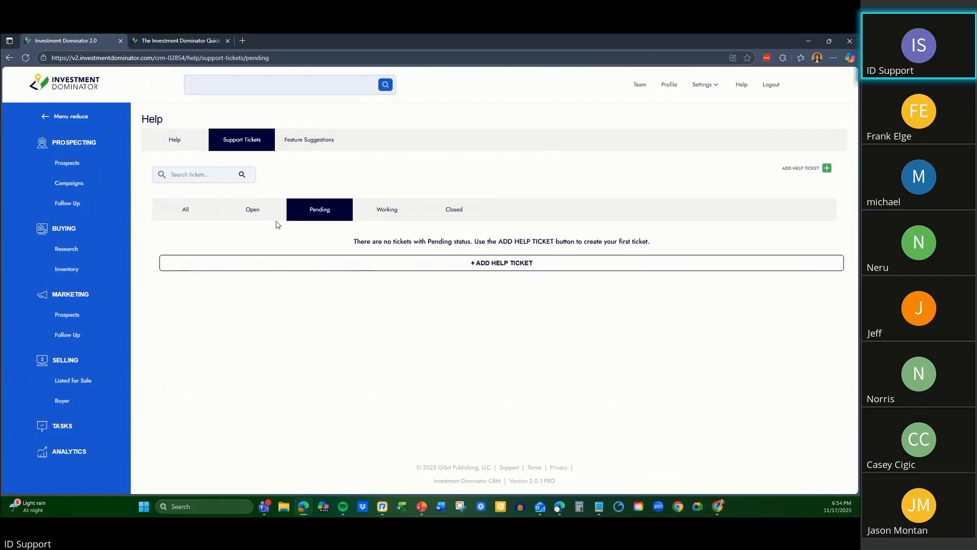
click(264, 220)
click(198, 222)
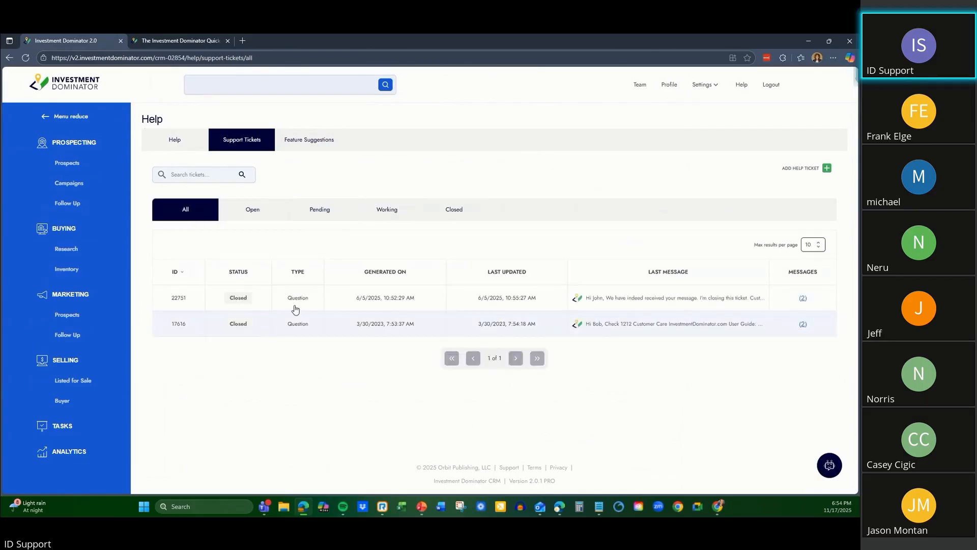
Check the Pending and Working tickets, and look over the new help ticket form before closing it unsubmitted.
click(316, 218)
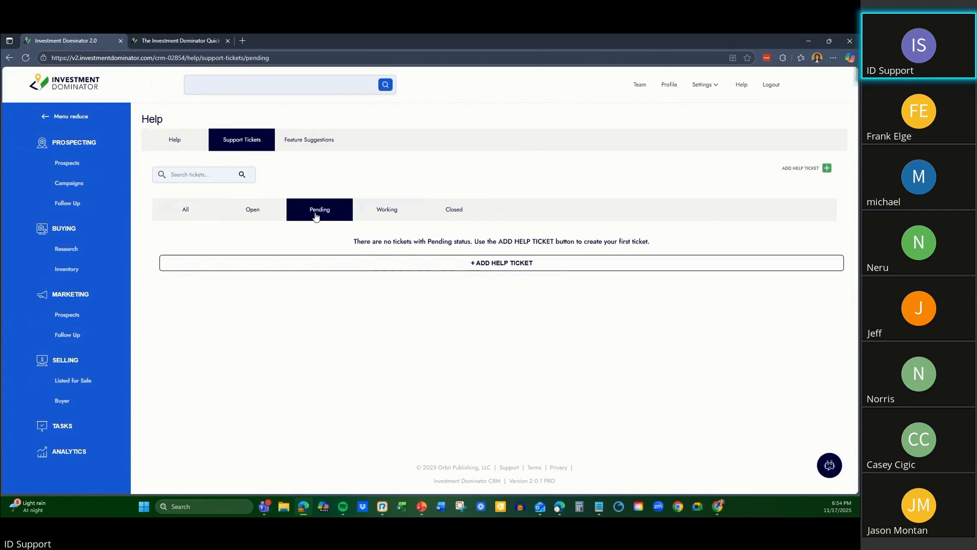
click(386, 218)
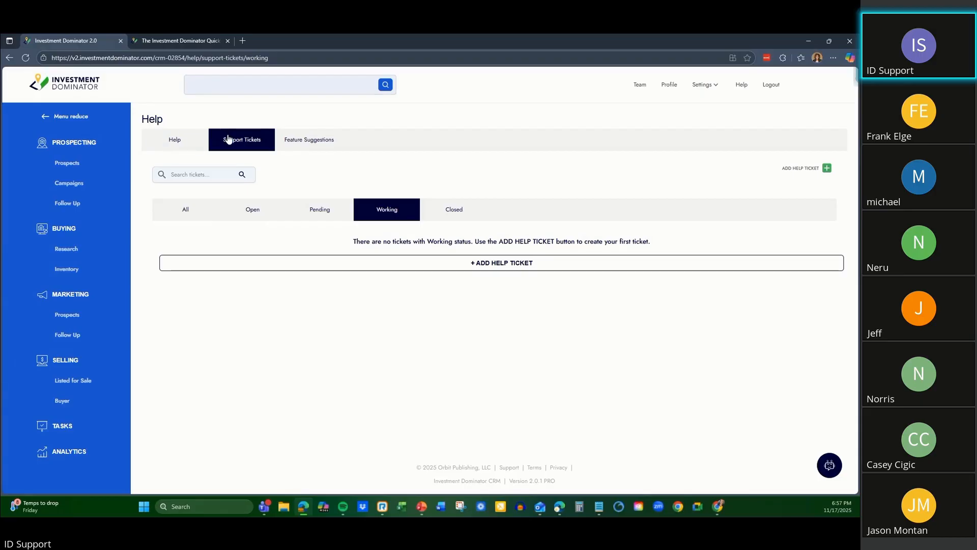
click(801, 169)
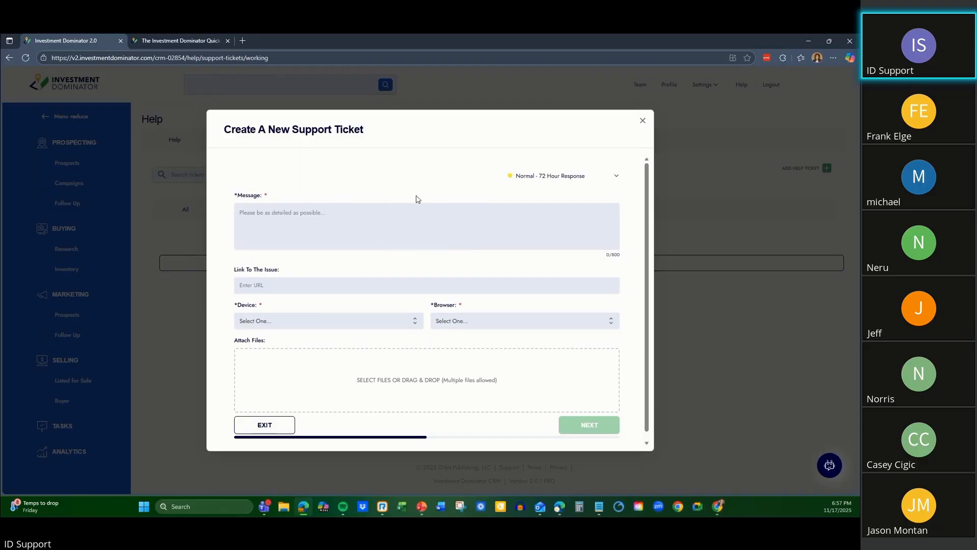
click(642, 120)
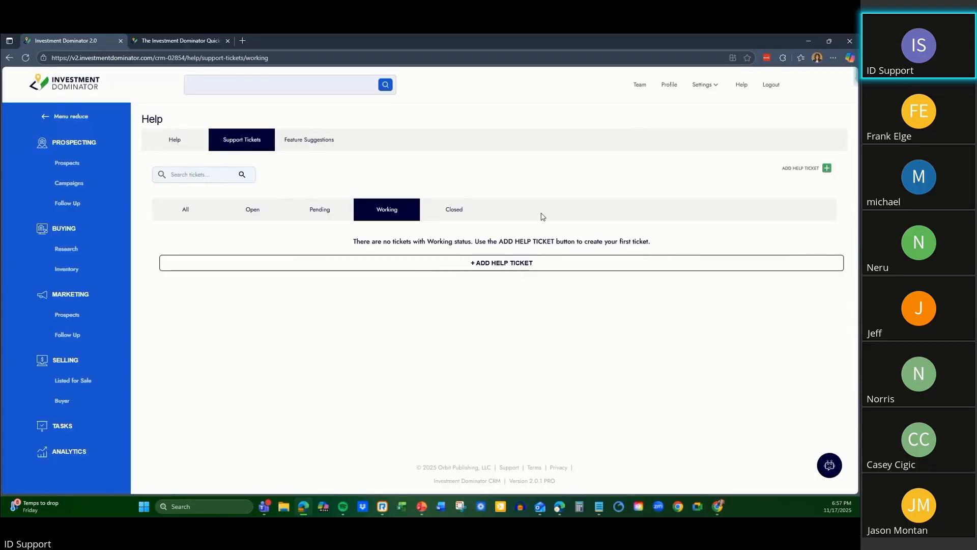
From Prospecting, go through the Find Deals wizard with the data service and new criteria, choosing Map View with Entire County selection.
click(77, 142)
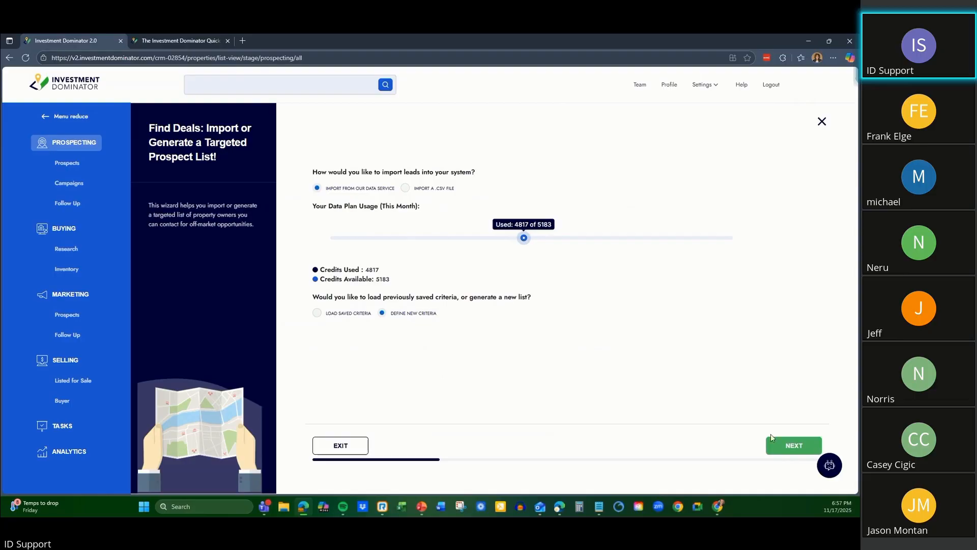
click(817, 445)
click(396, 216)
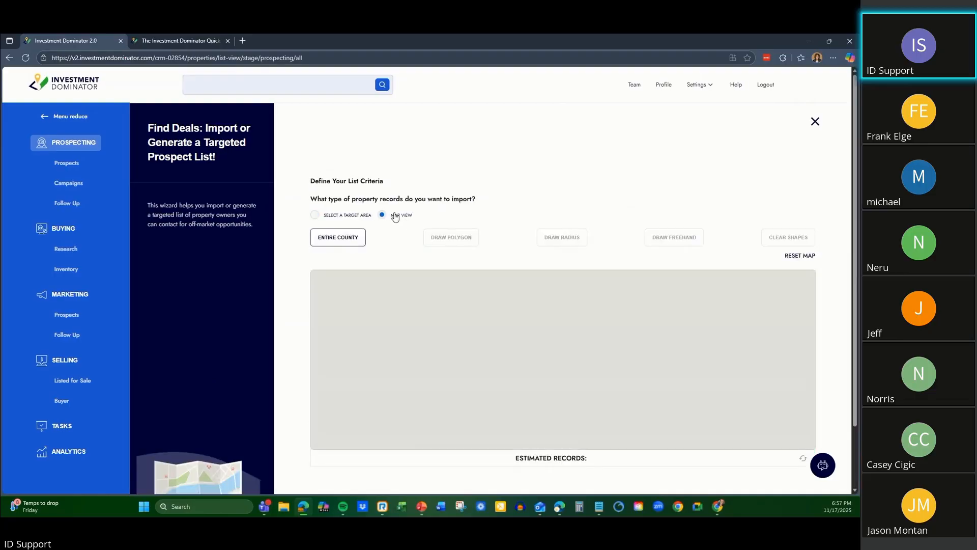
click(337, 241)
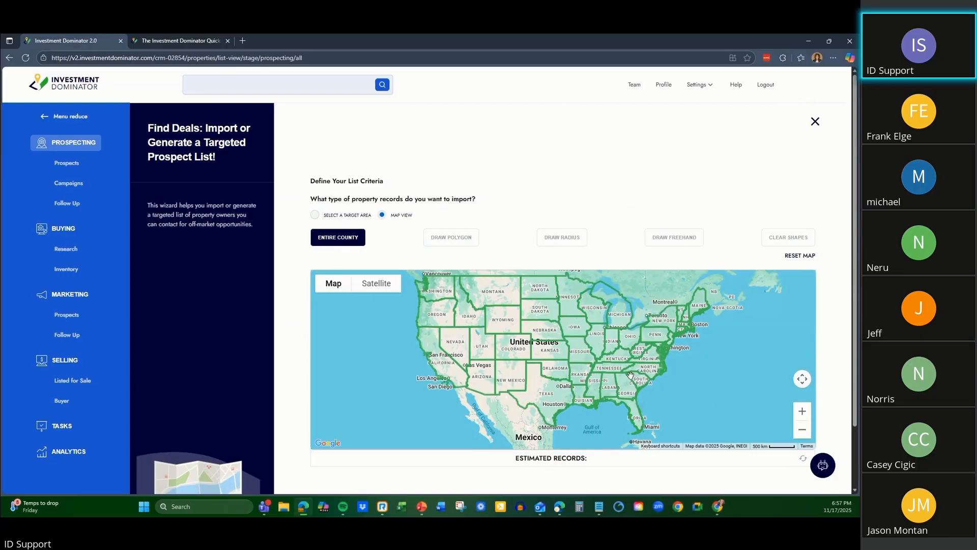
scroll(621, 372, up, 2)
scroll(602, 368, up, 3)
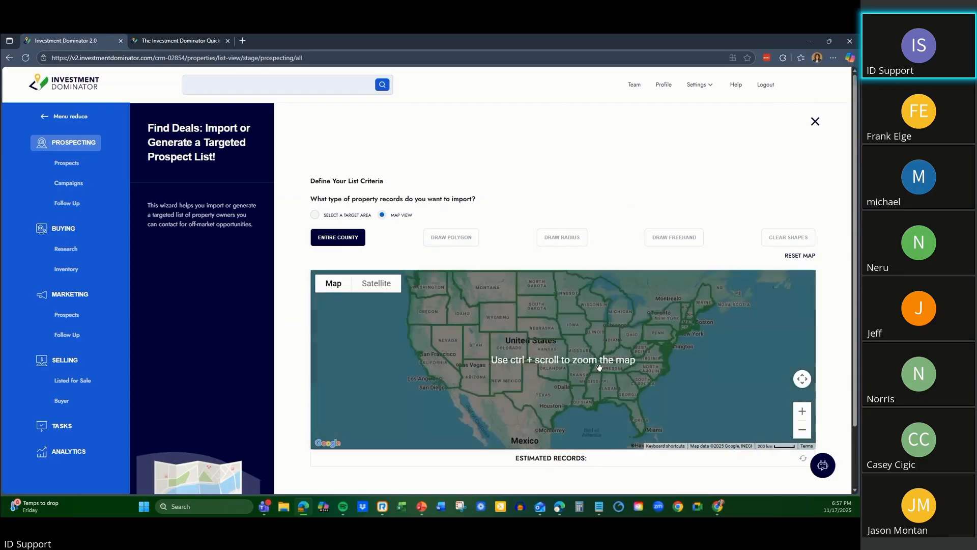
scroll(622, 365, up, 3)
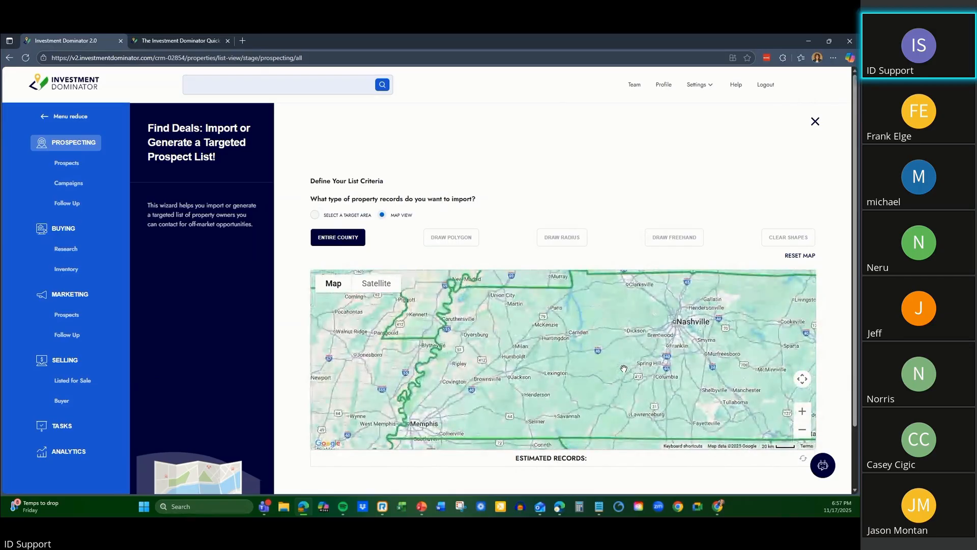
scroll(634, 362, up, 2)
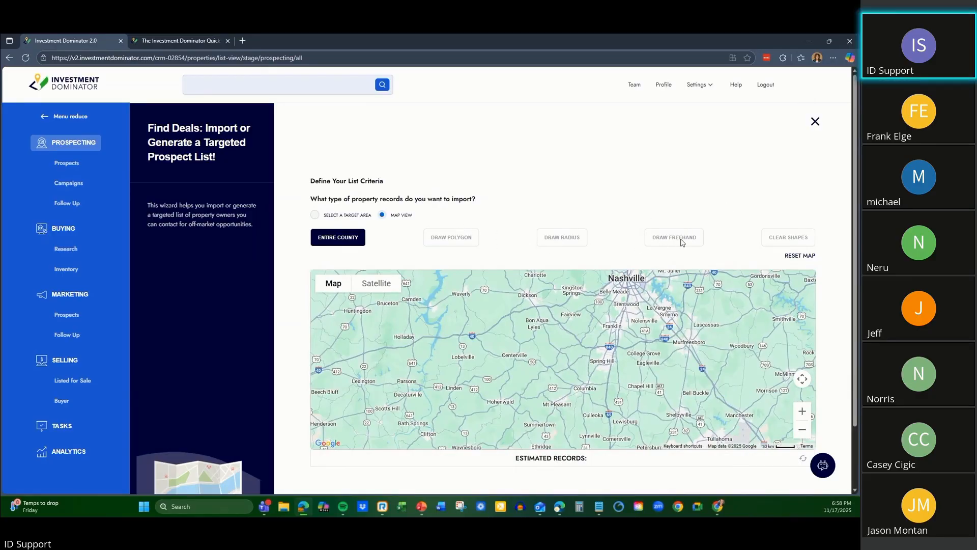
click(800, 256)
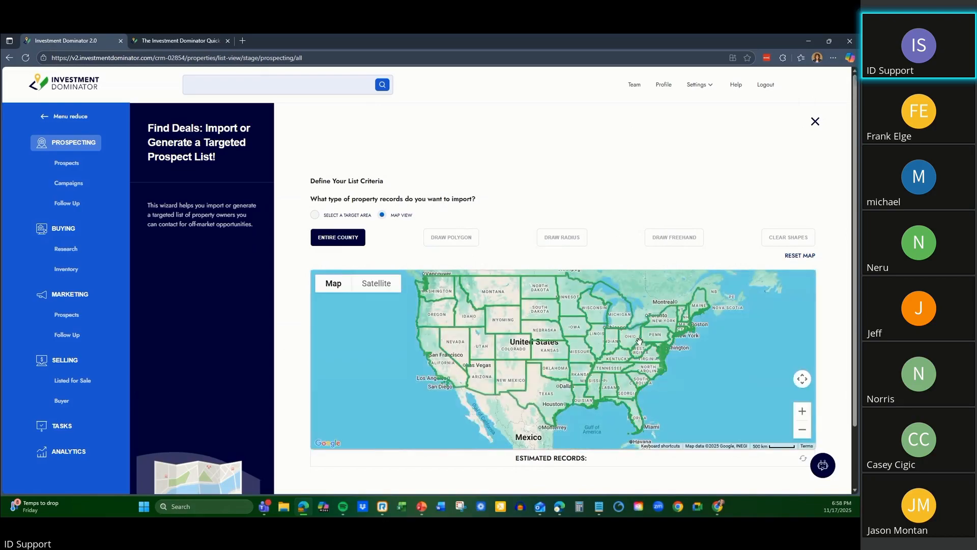
Select the state of Tennessee on the map to display its counties.
scroll(640, 341, up, 3)
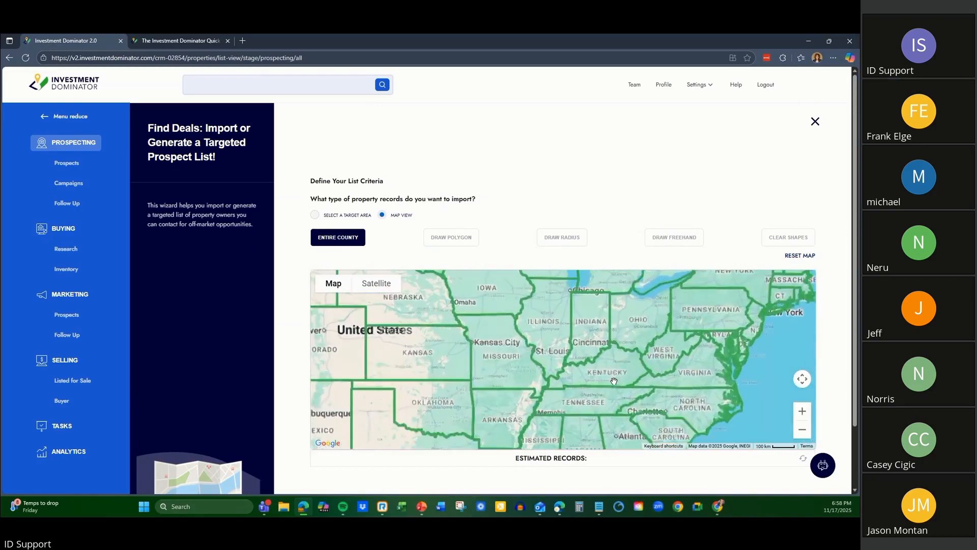
drag(608, 385, 612, 324)
click(591, 358)
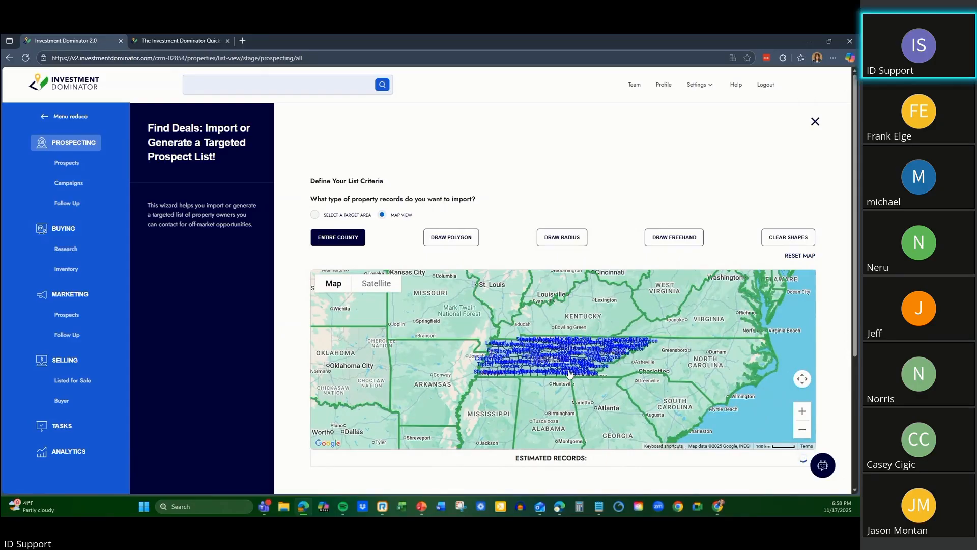
Select Rutherford County, southeast of Nashville, as the target county and dismiss its name popup.
scroll(570, 374, up, 3)
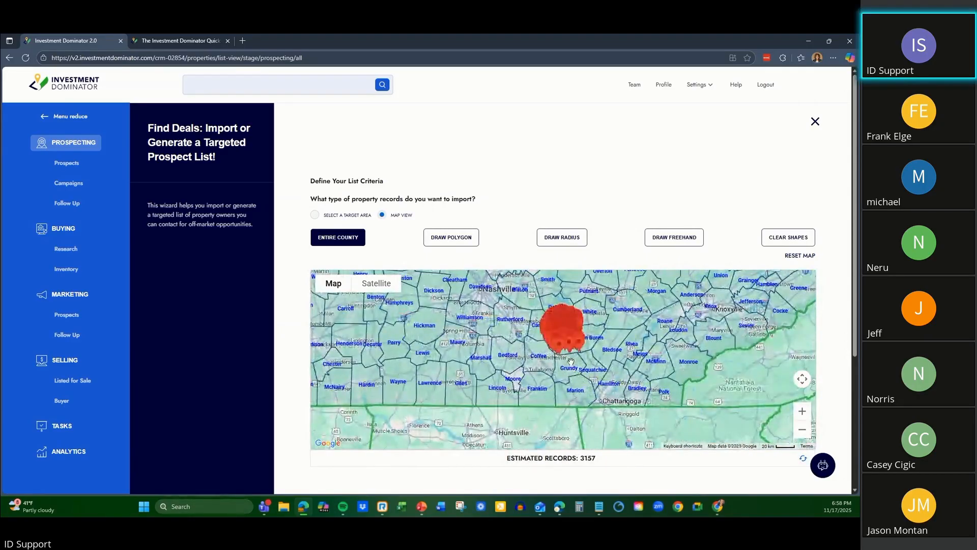
scroll(571, 362, up, 2)
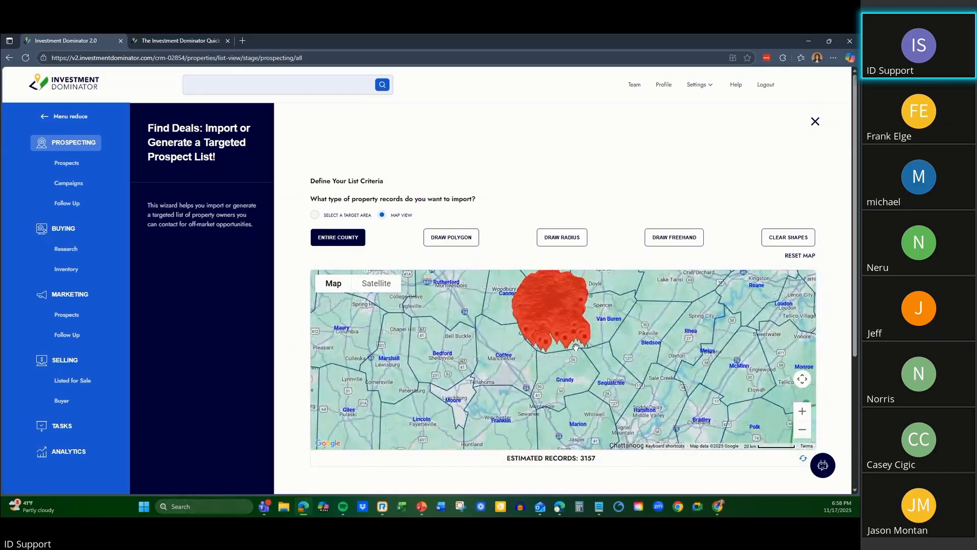
drag(626, 317, 677, 360)
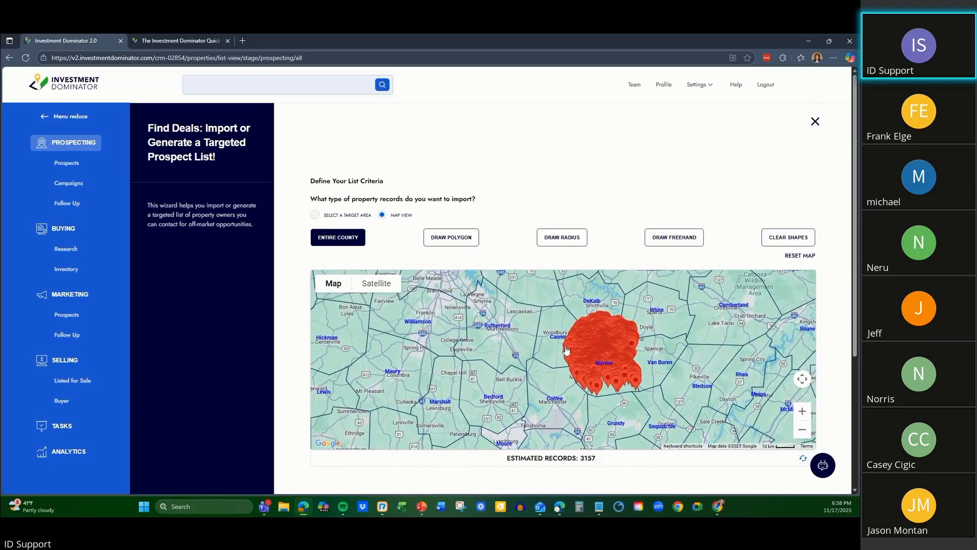
drag(523, 340, 570, 338)
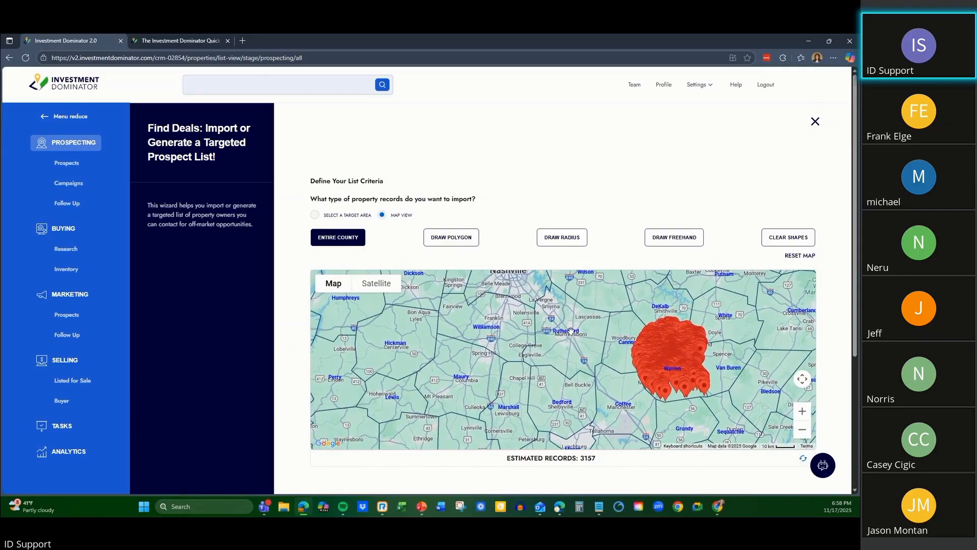
click(571, 325)
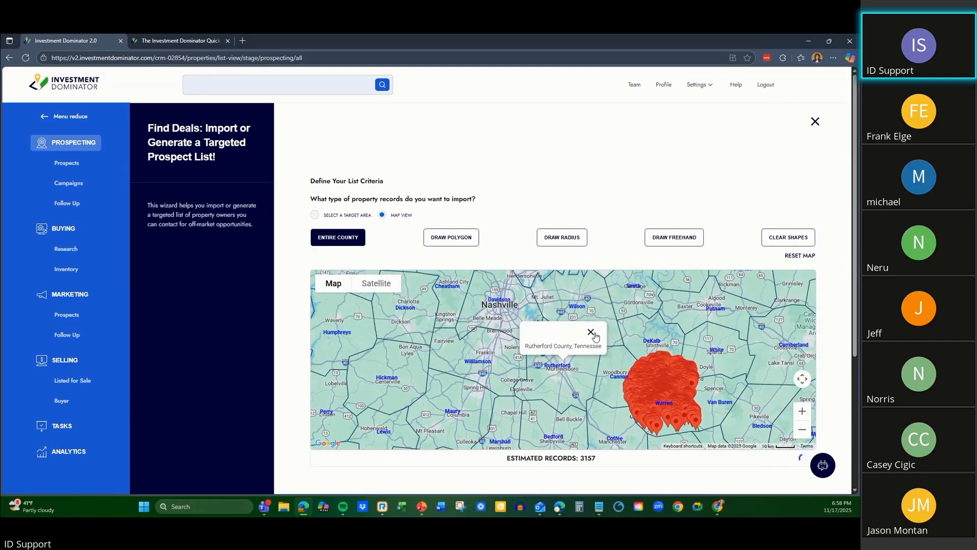
click(591, 333)
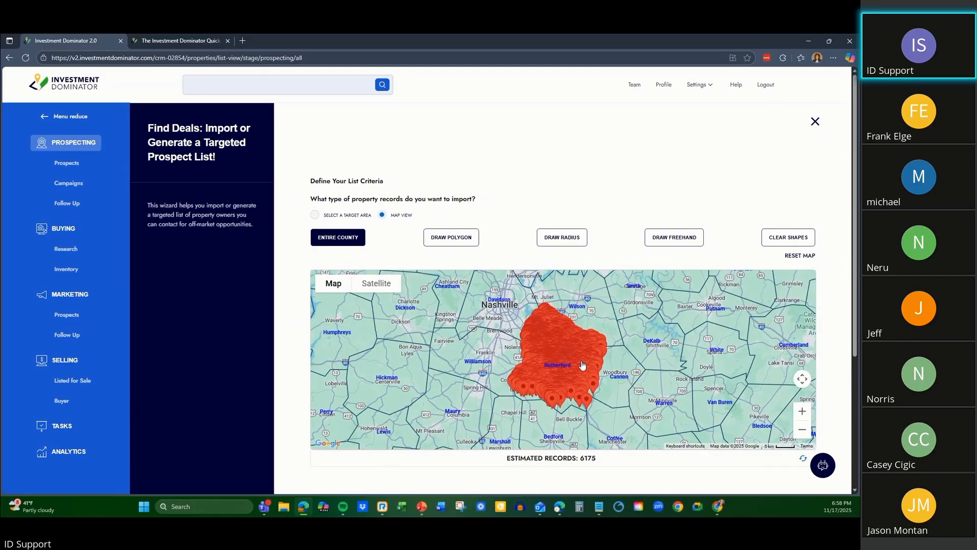
Draw a freehand area around Murfreesboro in central Rutherford County and apply it as the map filter.
scroll(560, 361, up, 2)
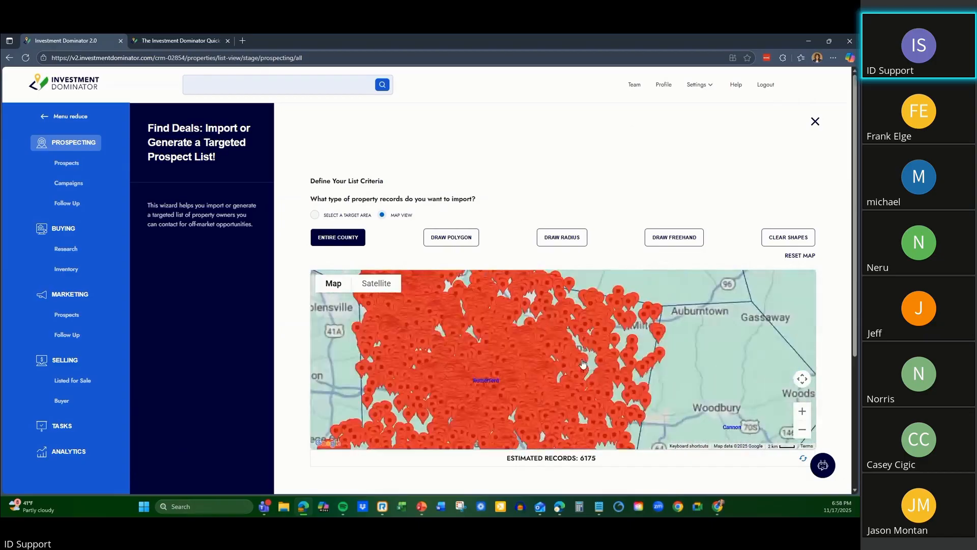
scroll(501, 392, up, 2)
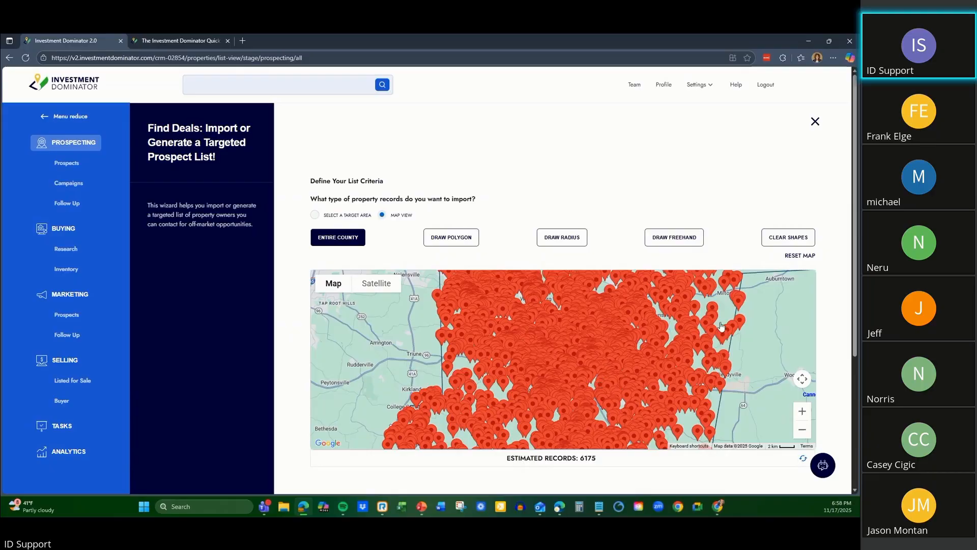
drag(767, 301, 752, 327)
scroll(751, 327, up, 1)
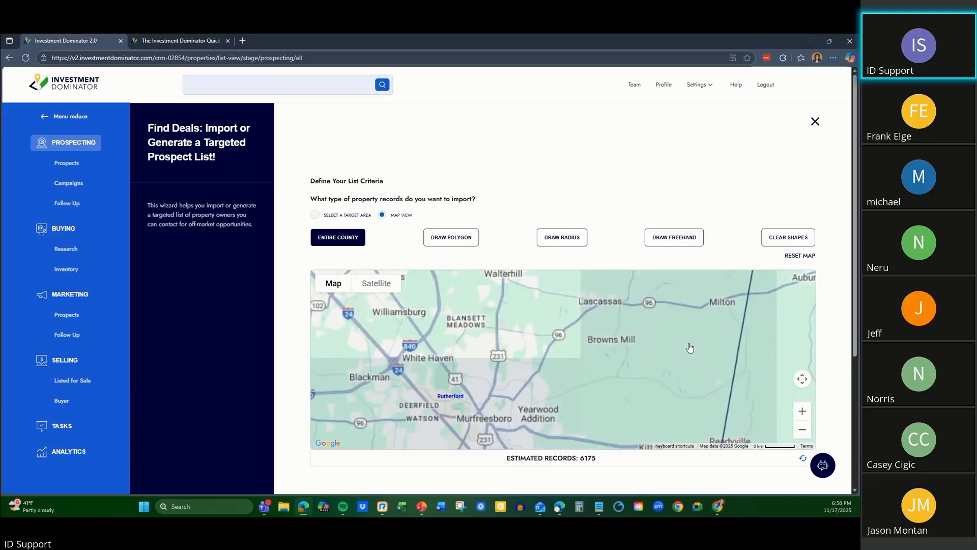
scroll(651, 354, up, 1)
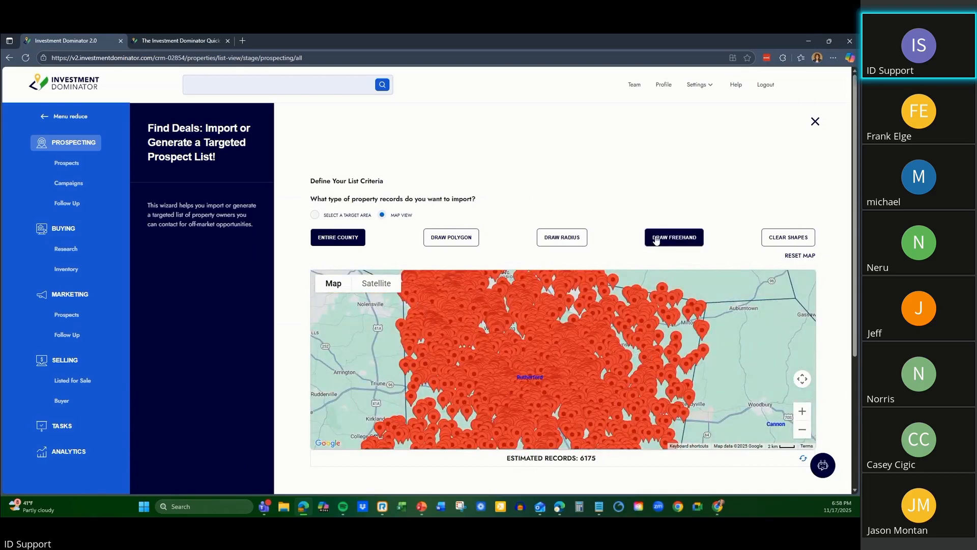
click(677, 240)
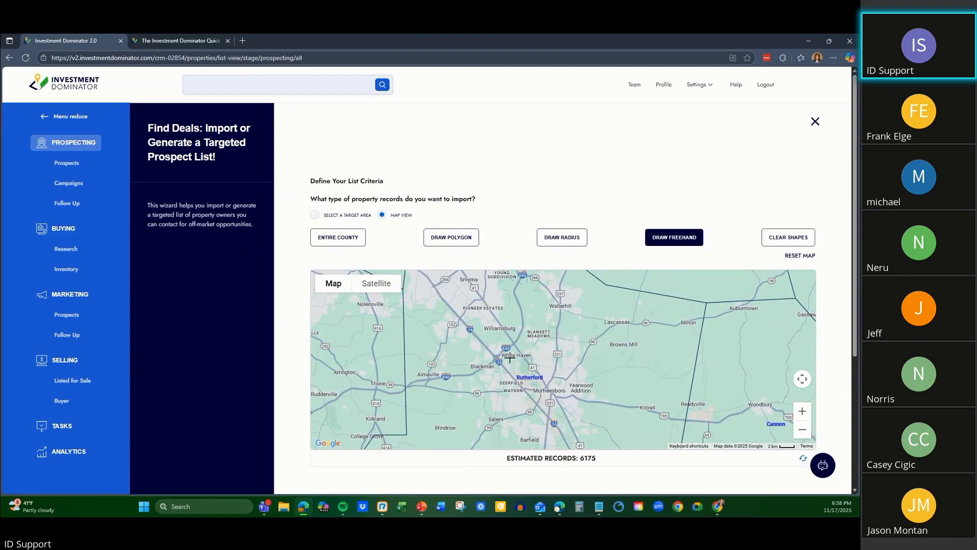
mouse_move(498, 350)
mouse_down()
mouse_move(543, 329)
mouse_move(585, 391)
mouse_move(512, 405)
mouse_move(499, 348)
mouse_up()
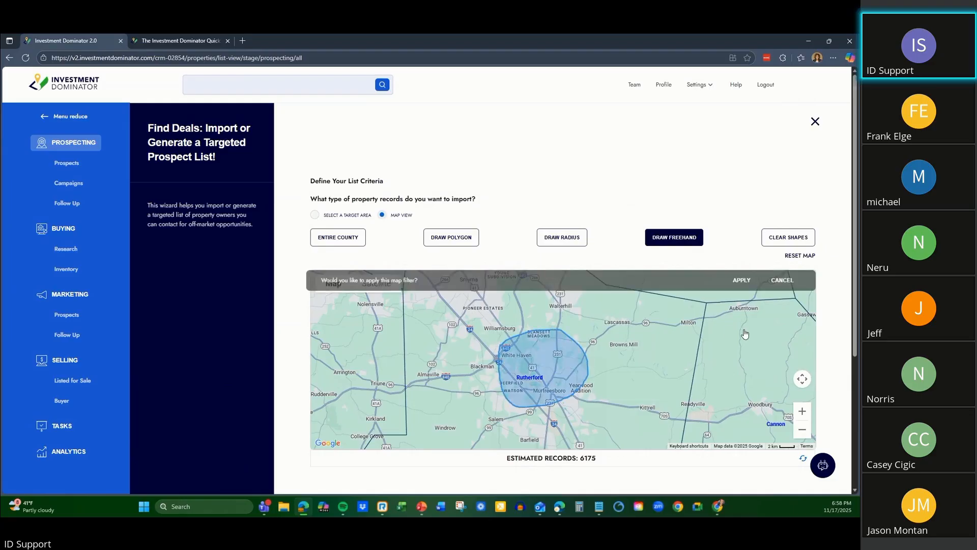
click(742, 281)
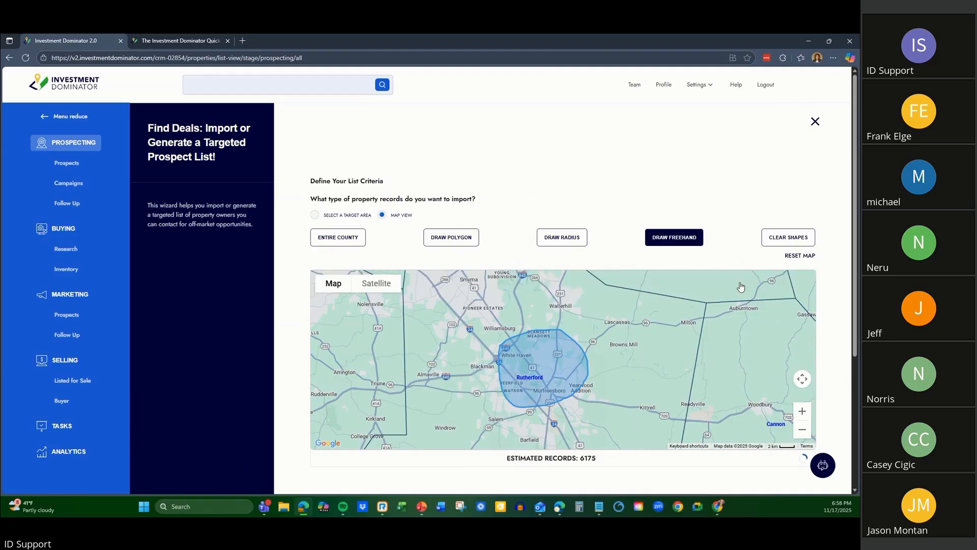
scroll(701, 338, up, 1)
scroll(701, 338, down, 1)
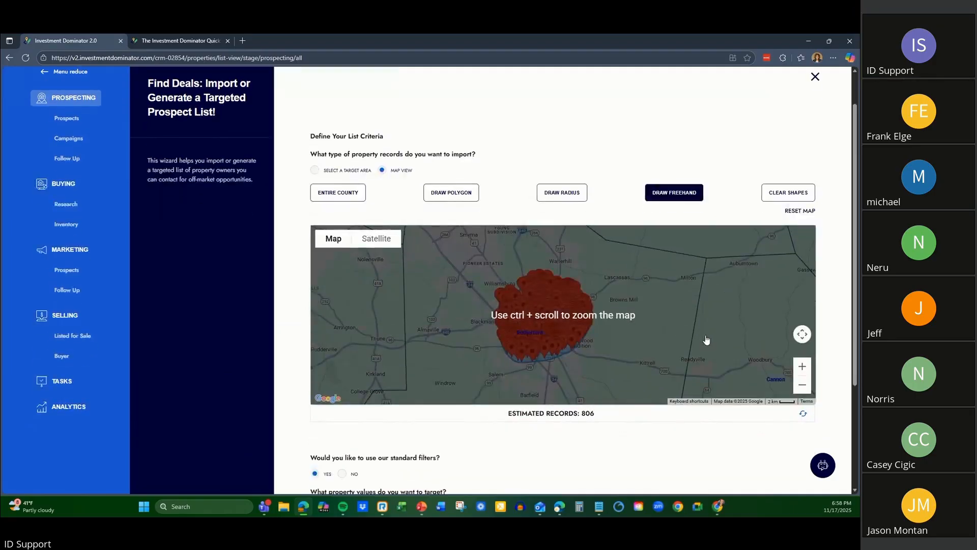
Review the standard filters and property value range under the map, and continue to the prospect list's criteria summary.
scroll(642, 448, down, 2)
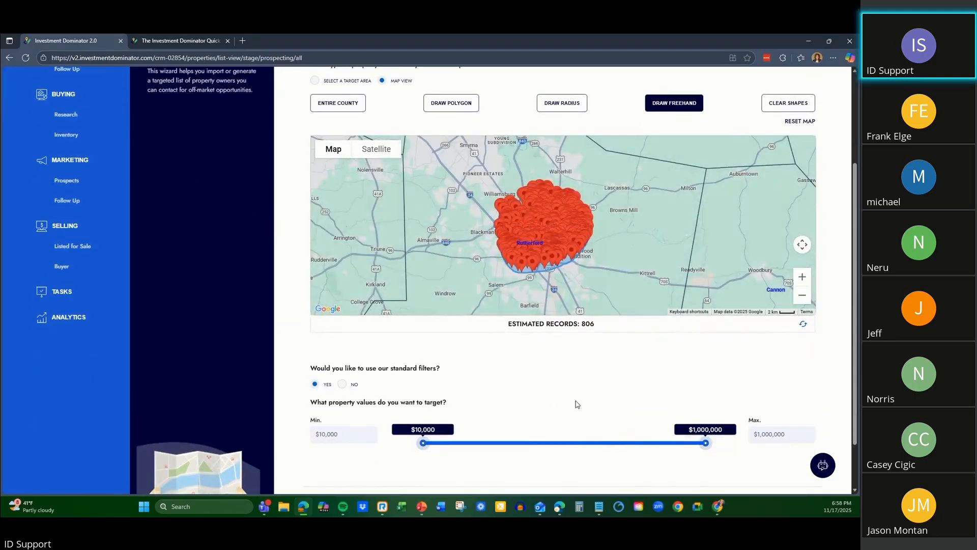
scroll(575, 403, up, 2)
scroll(586, 392, down, 1)
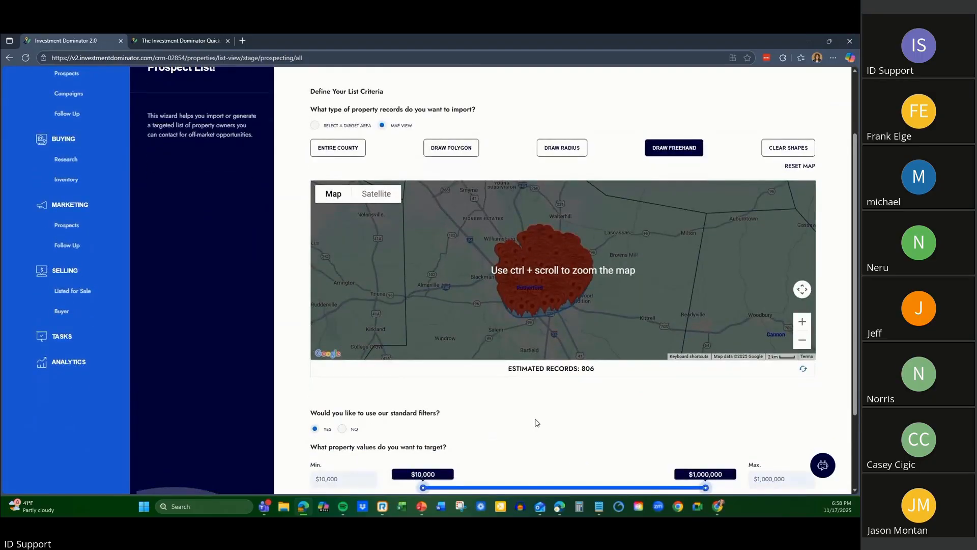
scroll(533, 422, down, 1)
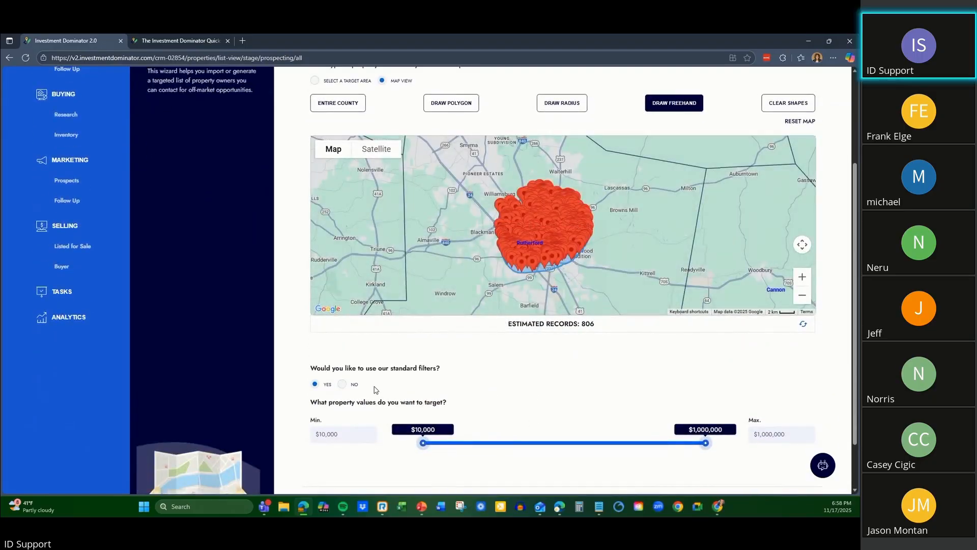
scroll(408, 400, down, 1)
click(792, 445)
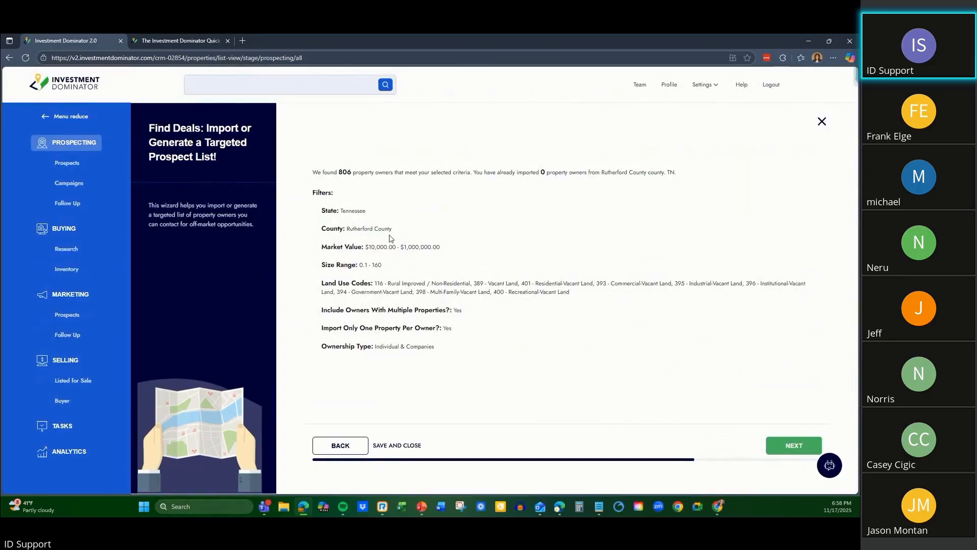
Return to the list criteria and clear the freehand area drawn around Murfreesboro from the map.
click(343, 445)
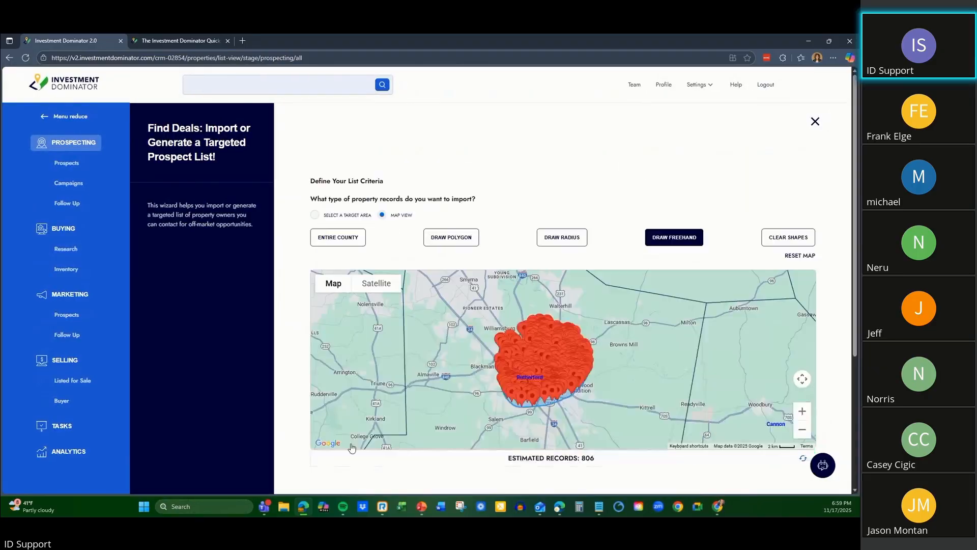
click(794, 239)
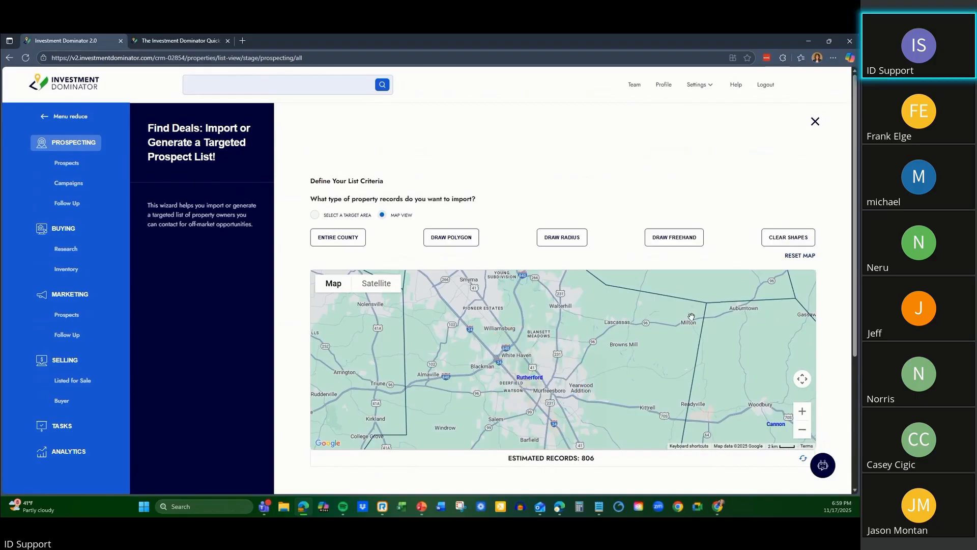
Draw a roughly circular freehand area just north of Lascassas, across the county line, and apply it as the map filter.
drag(597, 318, 651, 386)
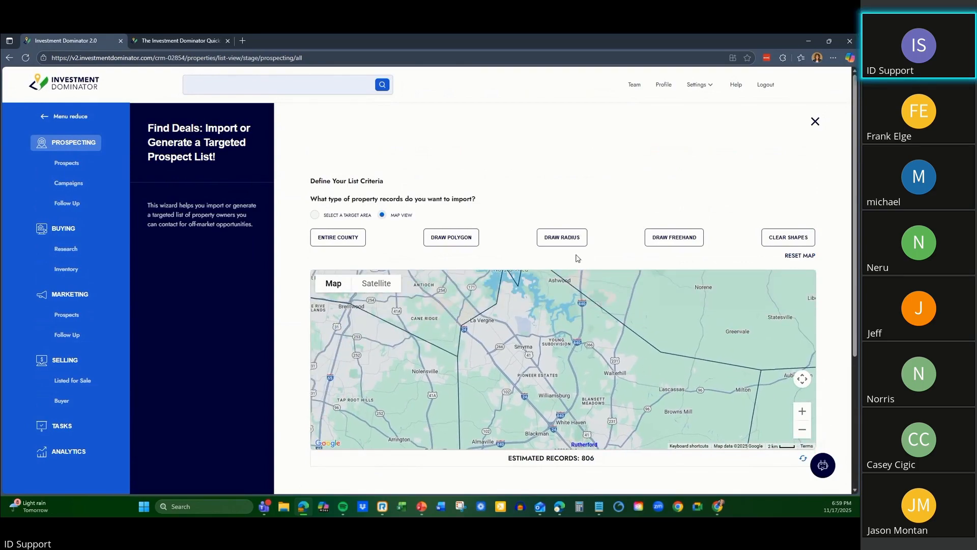
click(563, 245)
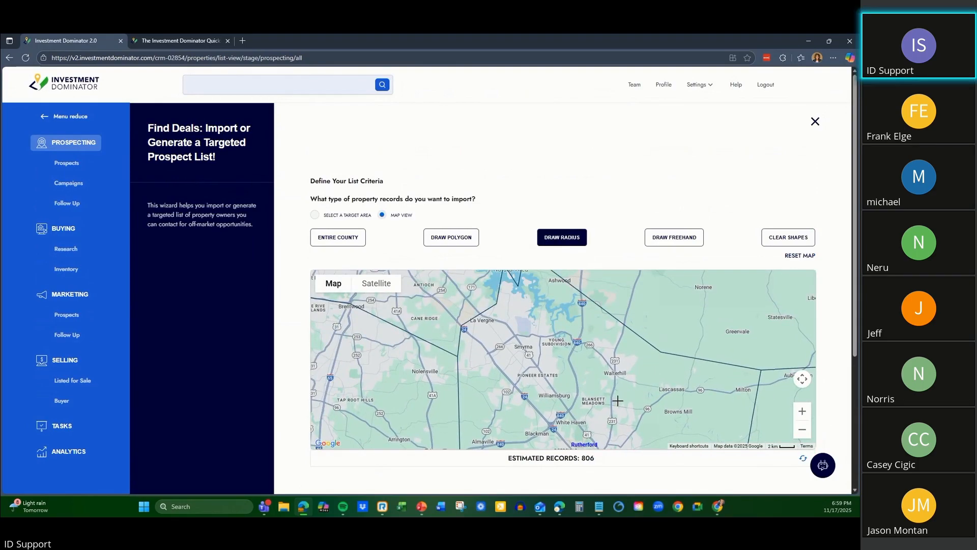
click(668, 240)
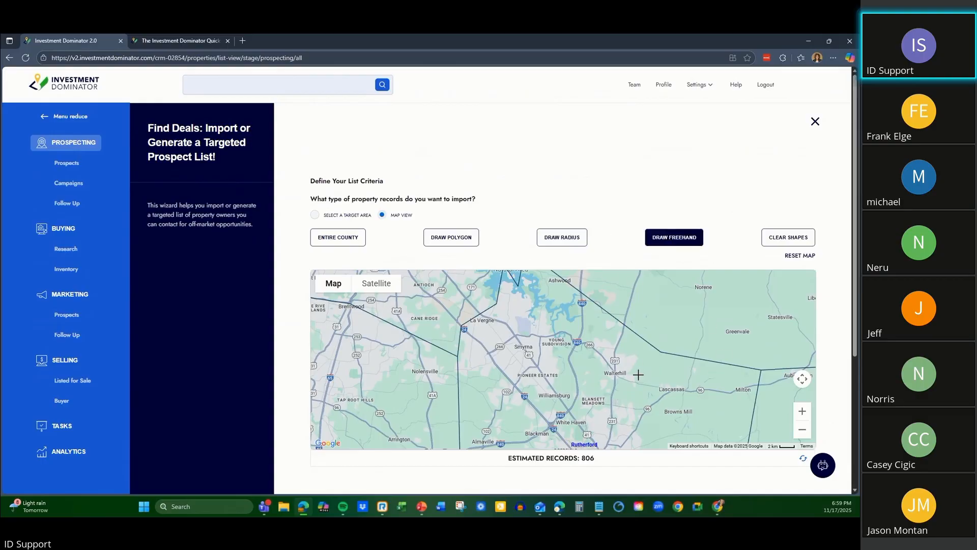
mouse_move(638, 375)
mouse_down()
mouse_move(631, 322)
mouse_move(707, 356)
mouse_move(665, 386)
mouse_move(639, 374)
mouse_up()
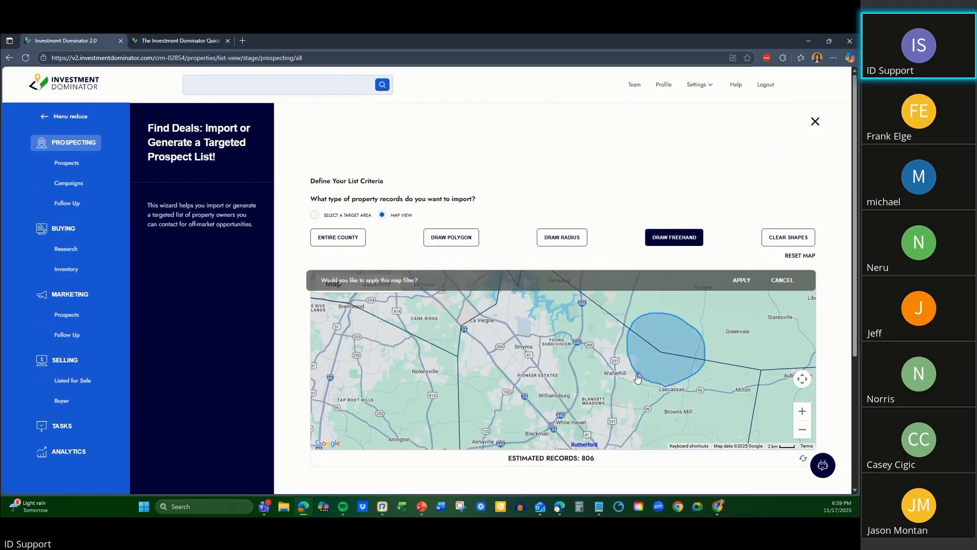
click(748, 281)
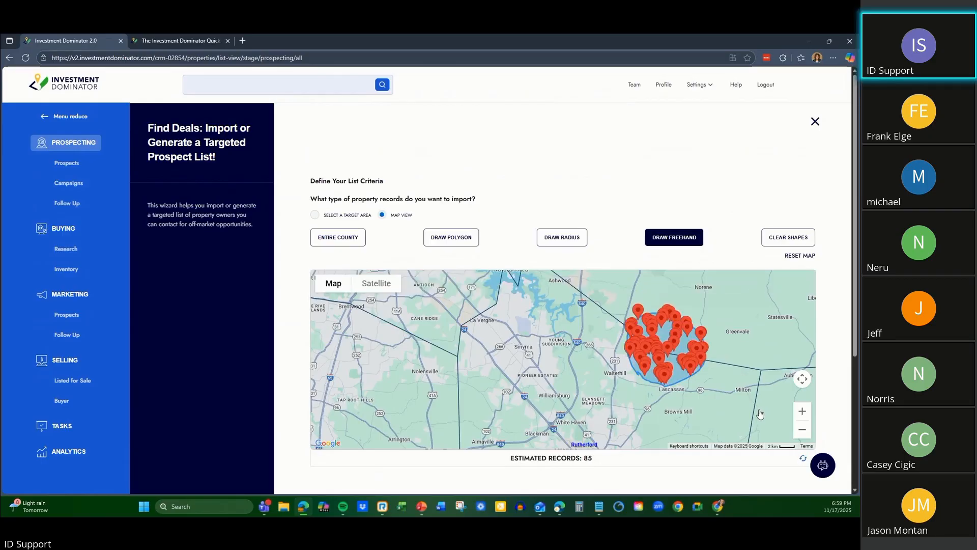
Keep the standard filters and default property value range, and open the criteria summary for the area near Lascassas.
scroll(781, 406, down, 4)
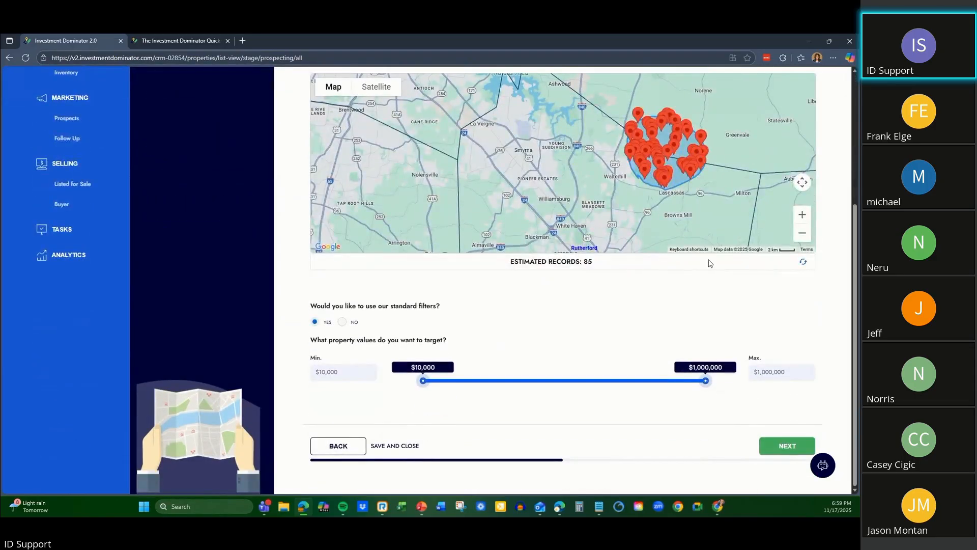
drag(728, 304, 682, 408)
mouse_move(720, 163)
mouse_down()
mouse_move(699, 224)
mouse_move(667, 238)
mouse_move(706, 170)
mouse_up()
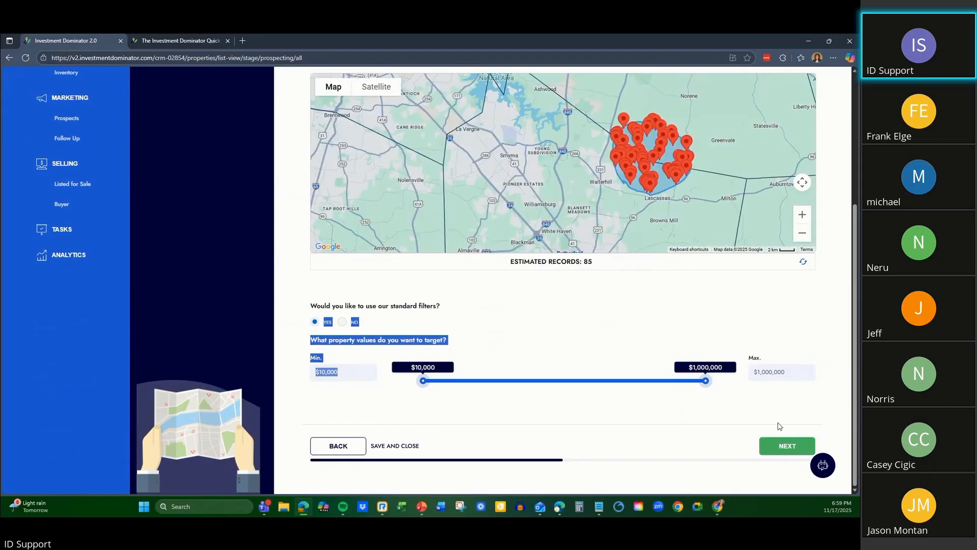
click(780, 446)
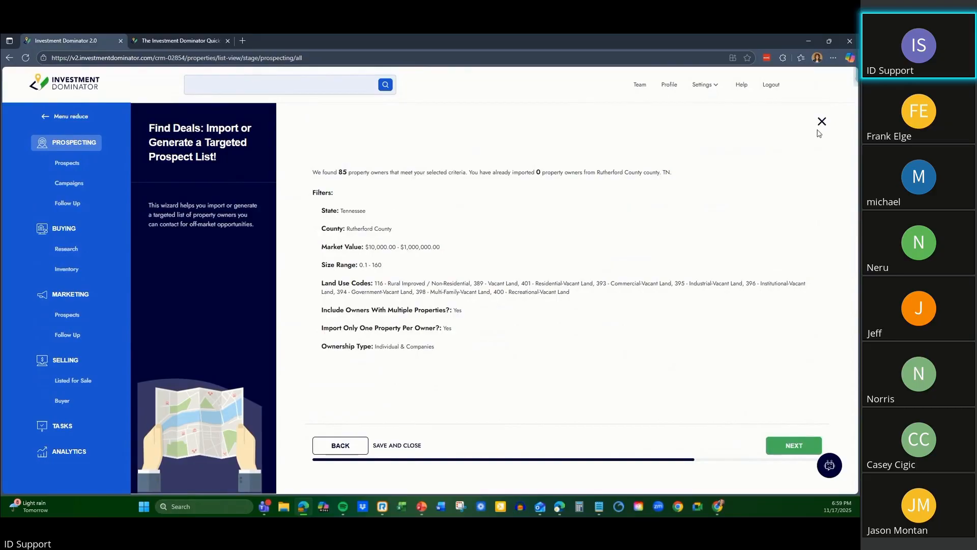
Go back from the summary to the list criteria and reset the map to the whole United States.
click(340, 445)
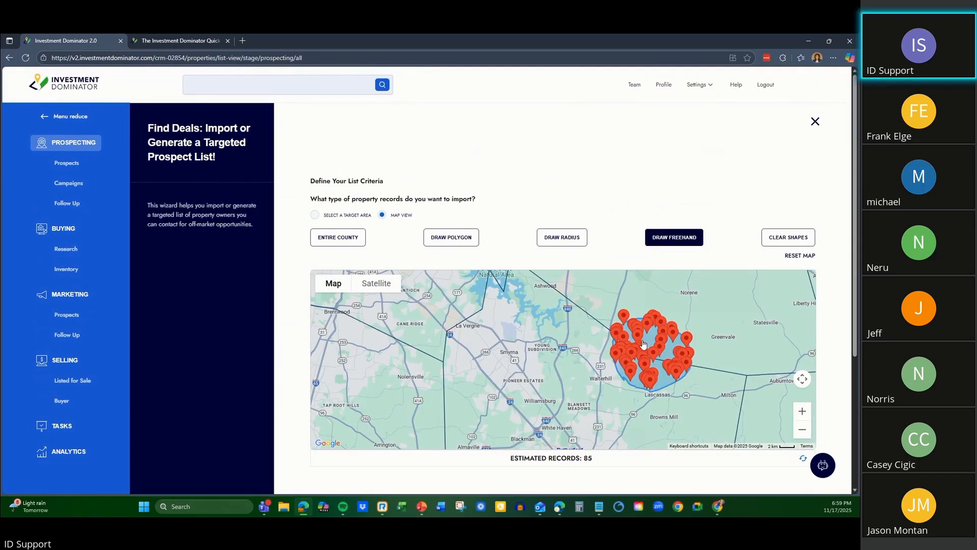
click(801, 255)
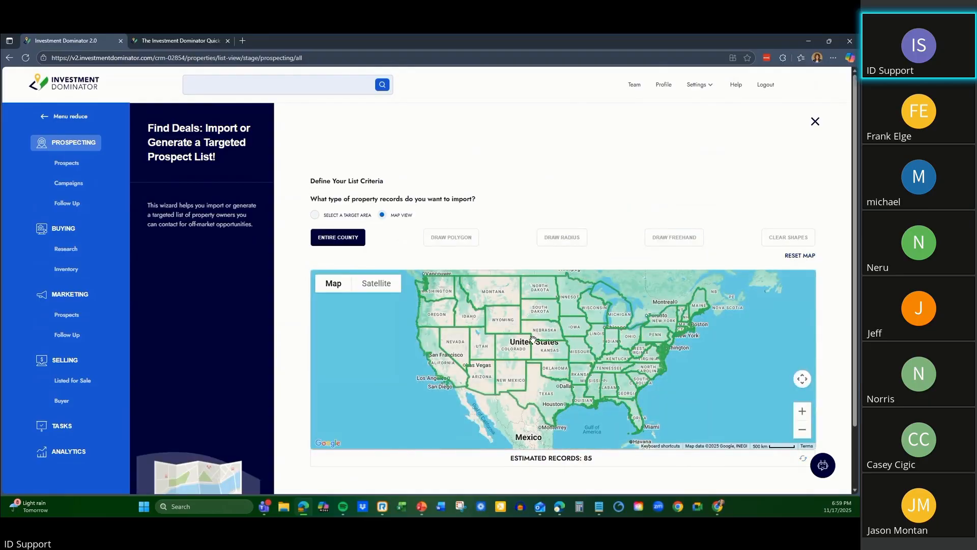
scroll(533, 339, up, 2)
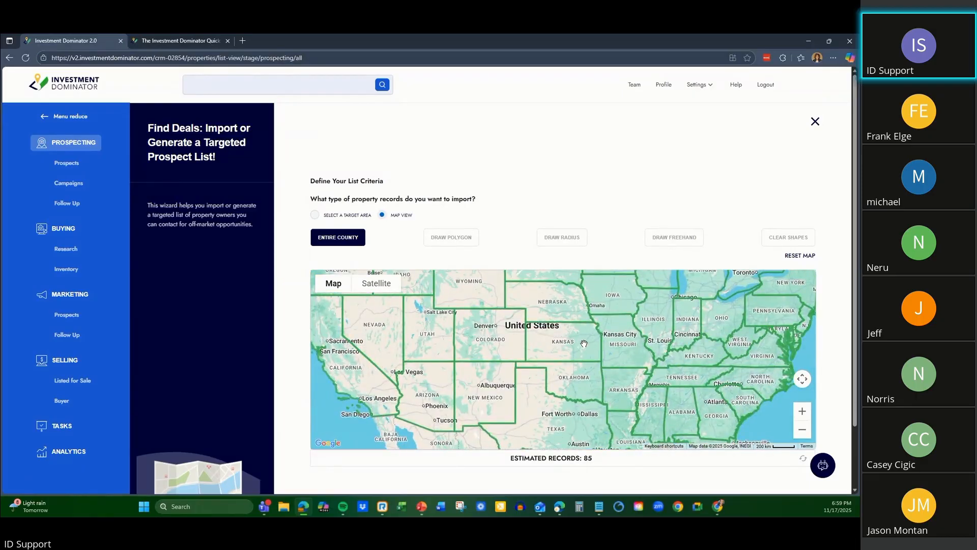
scroll(579, 341, down, 1)
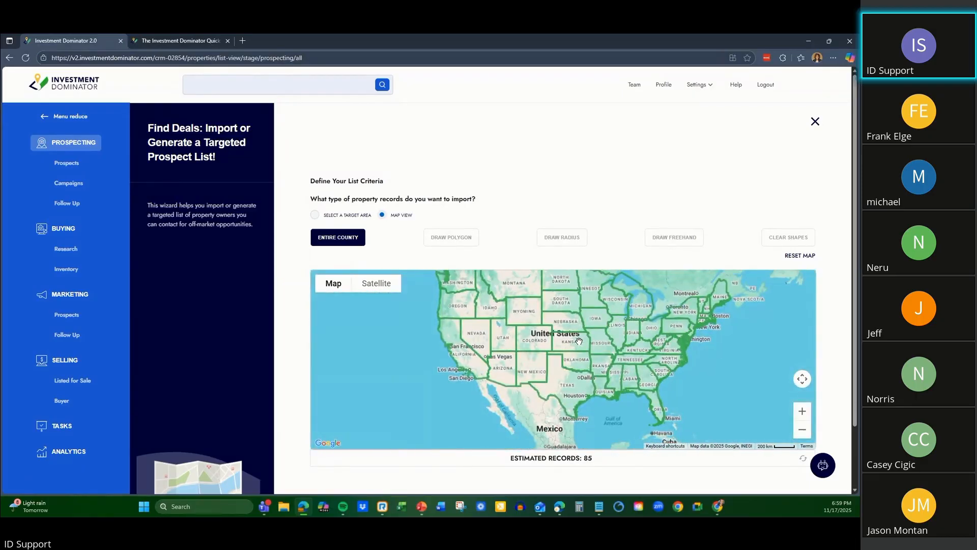
scroll(579, 341, up, 1)
scroll(580, 341, down, 1)
scroll(579, 341, up, 1)
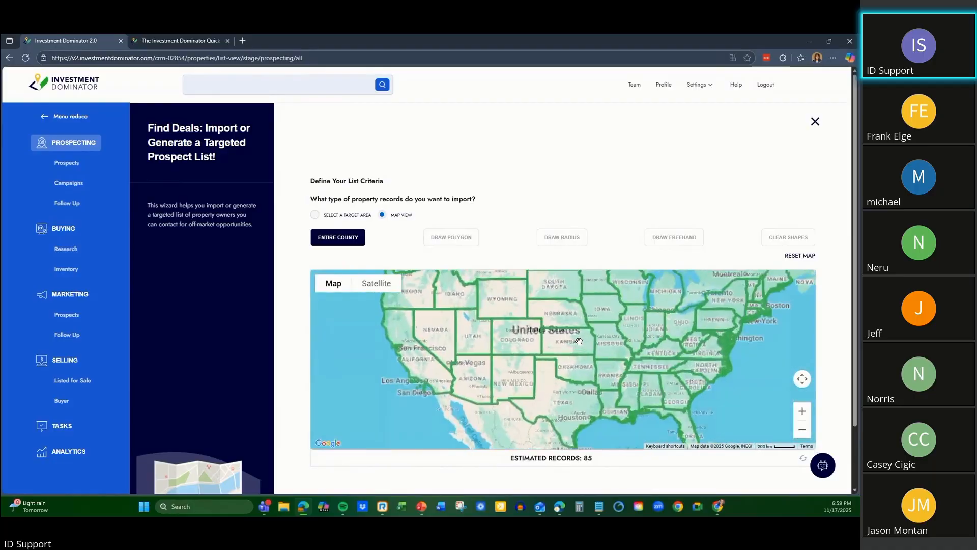